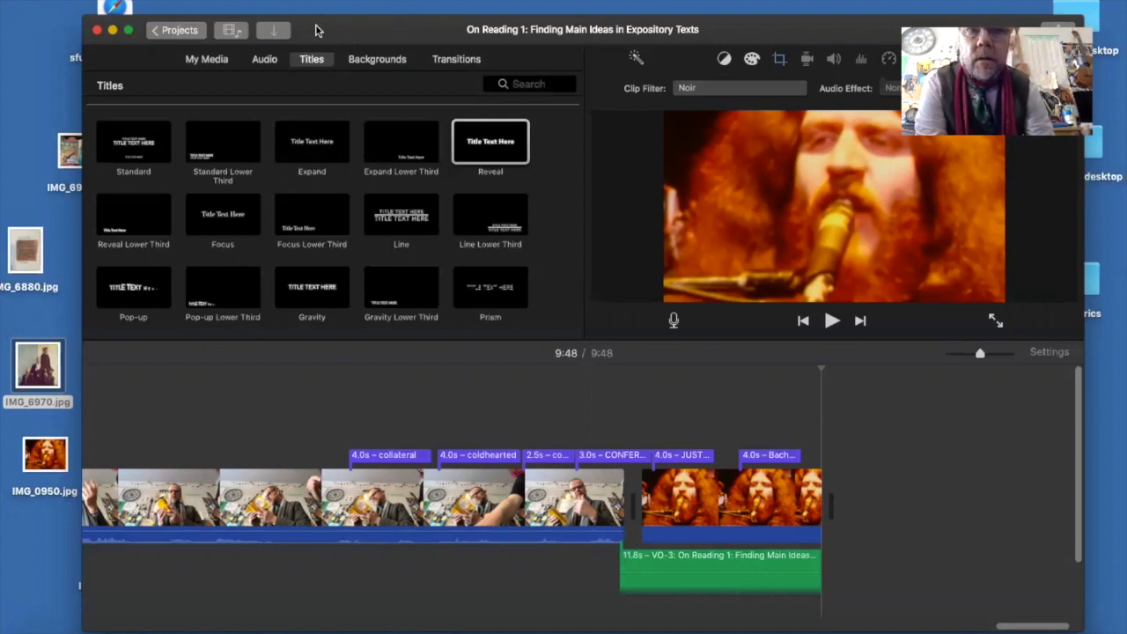
- Leave the open project and create a new movie project
{"action": "left_click_drag", "start_coordinate": [309, 41], "coordinate": [319, 84]}
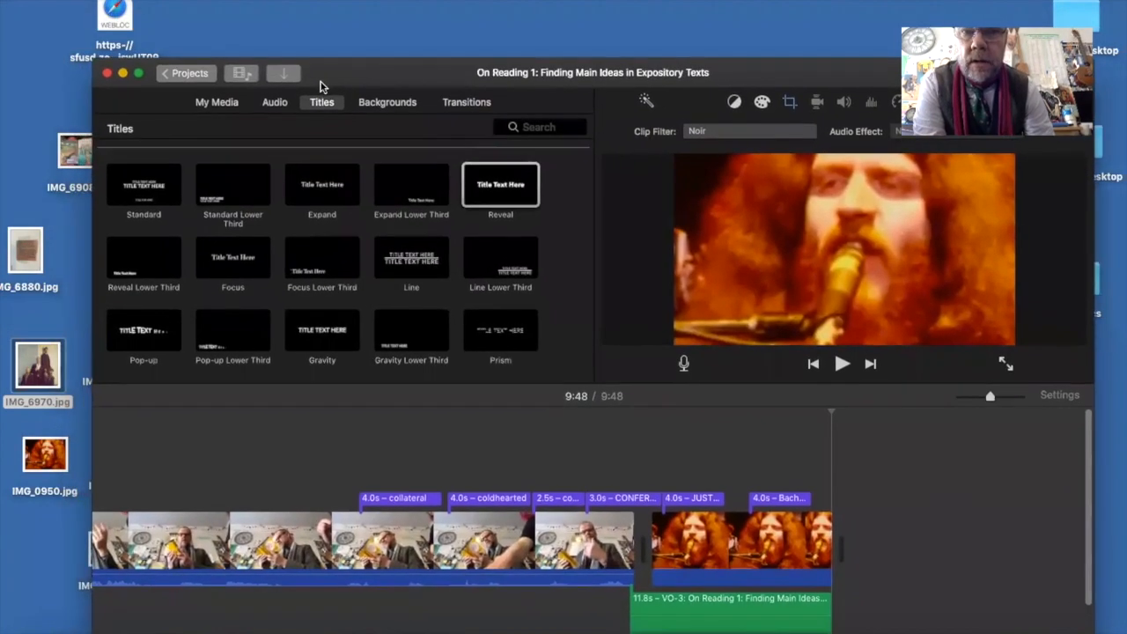
{"action": "left_click", "coordinate": [174, 79]}
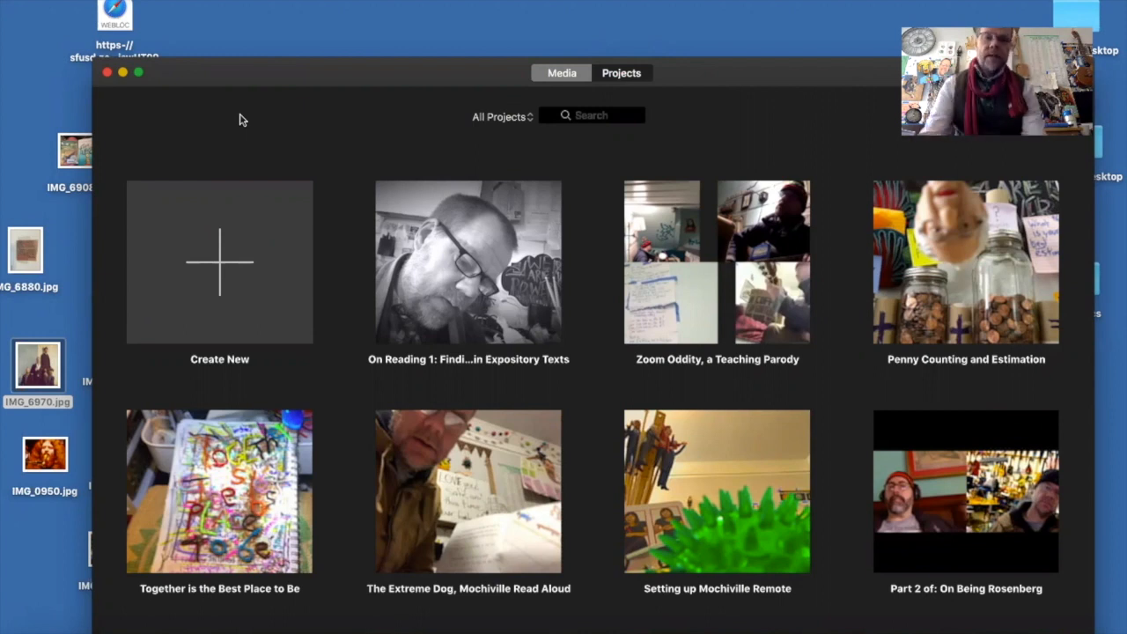
{"action": "left_click", "coordinate": [219, 268]}
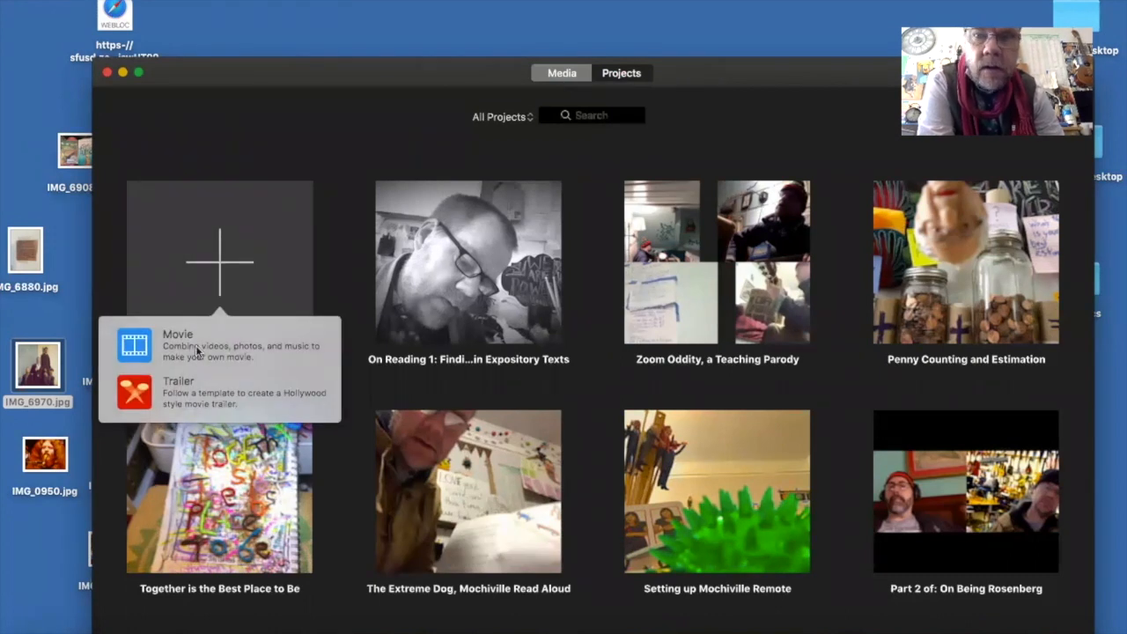
{"action": "left_click", "coordinate": [197, 349]}
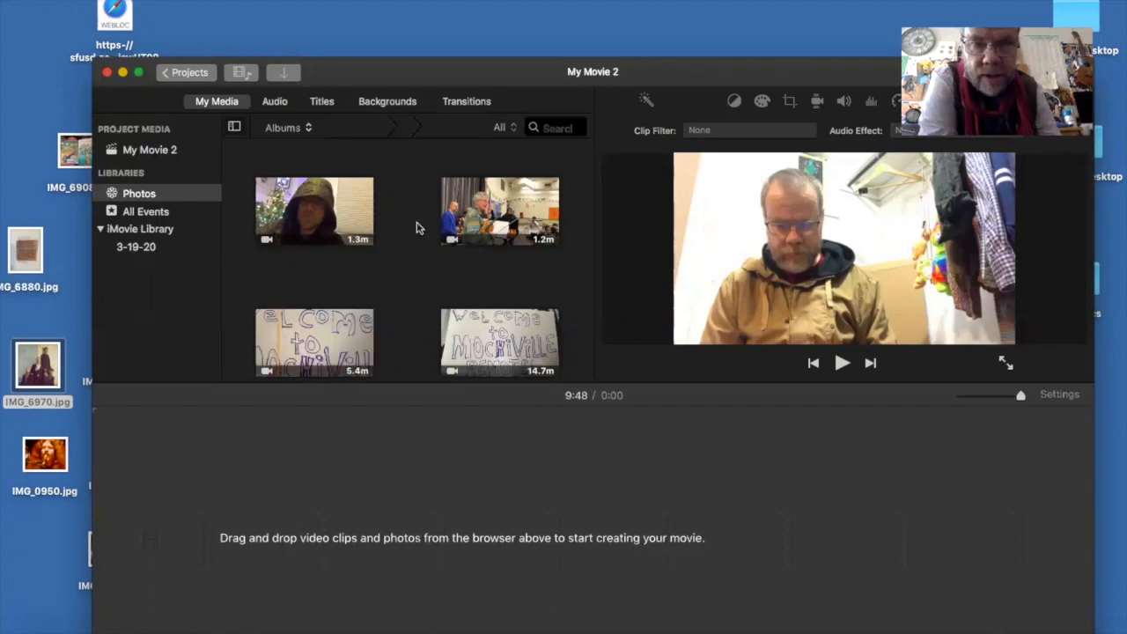
- Look through the video clips in the Photos library for footage to use in the movie
{"action": "scroll", "coordinate": [398, 264], "scroll_direction": "down", "scroll_amount": 5}
{"action": "scroll", "coordinate": [396, 259], "scroll_direction": "down", "scroll_amount": 5}
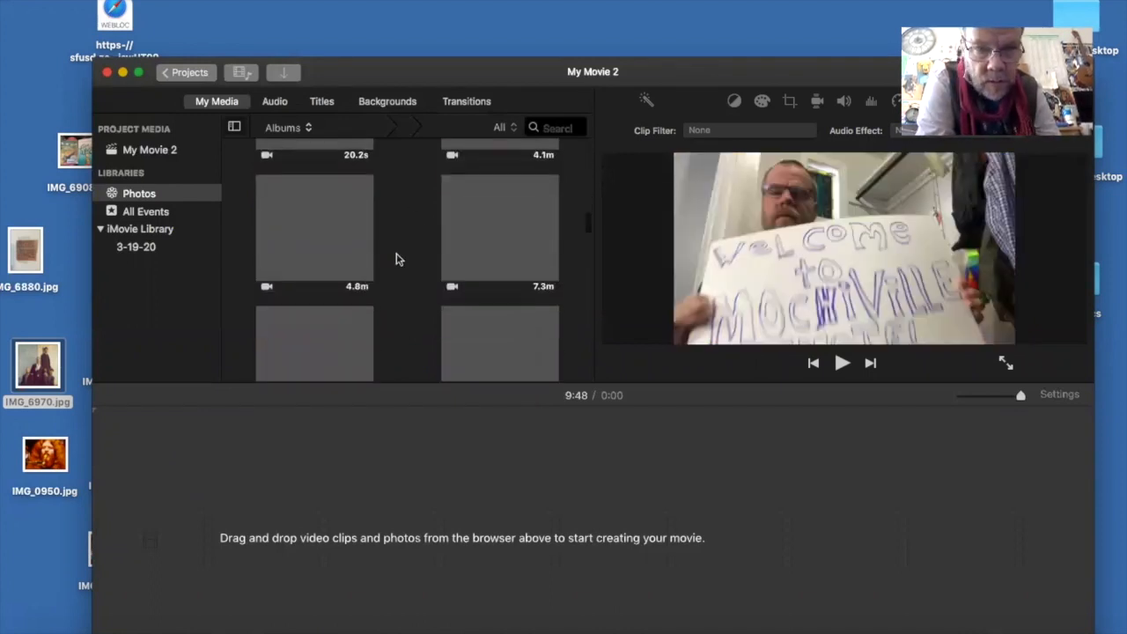
{"action": "scroll", "coordinate": [396, 258], "scroll_direction": "down", "scroll_amount": 3}
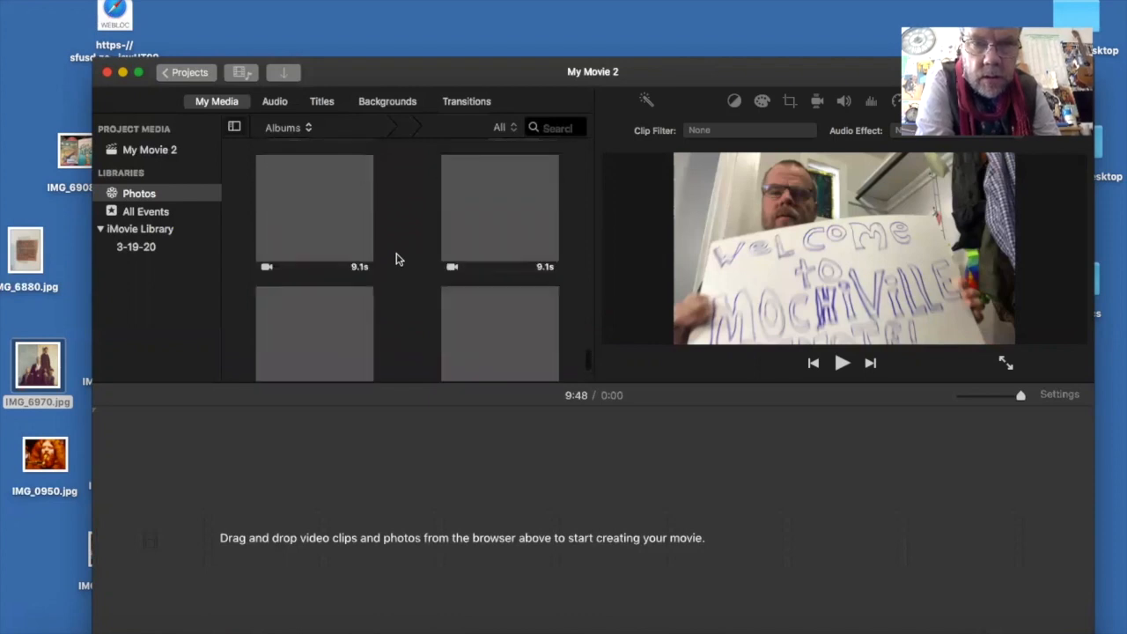
{"action": "scroll", "coordinate": [396, 259], "scroll_direction": "down", "scroll_amount": 5}
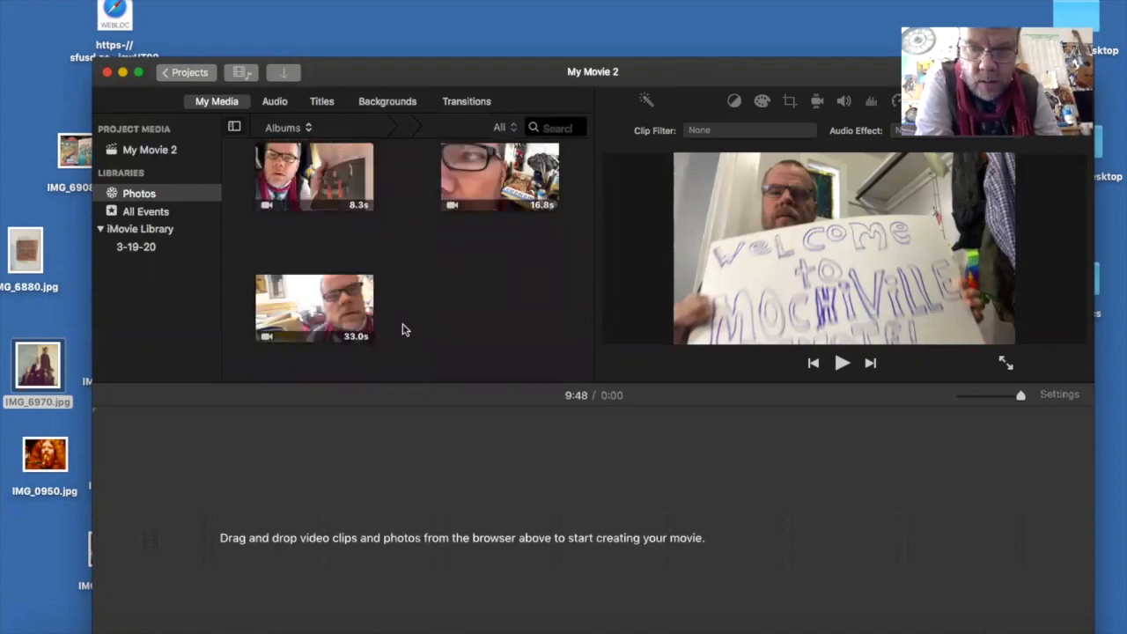
{"action": "scroll", "coordinate": [404, 330], "scroll_direction": "up", "scroll_amount": 5}
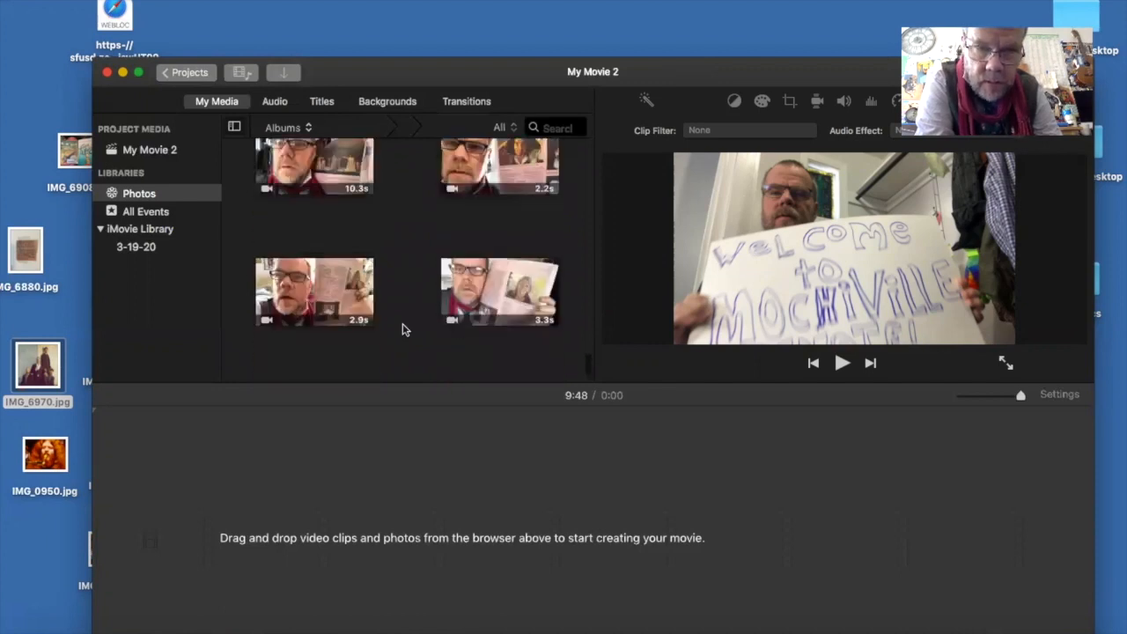
{"action": "scroll", "coordinate": [403, 329], "scroll_direction": "up", "scroll_amount": 5}
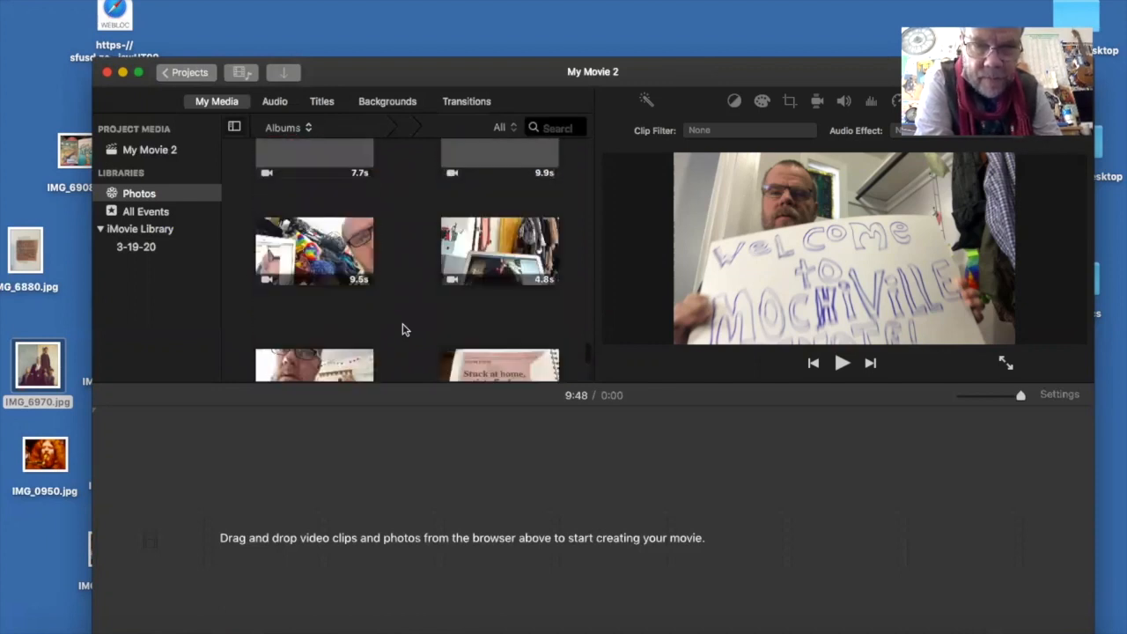
{"action": "scroll", "coordinate": [403, 329], "scroll_direction": "up", "scroll_amount": 5}
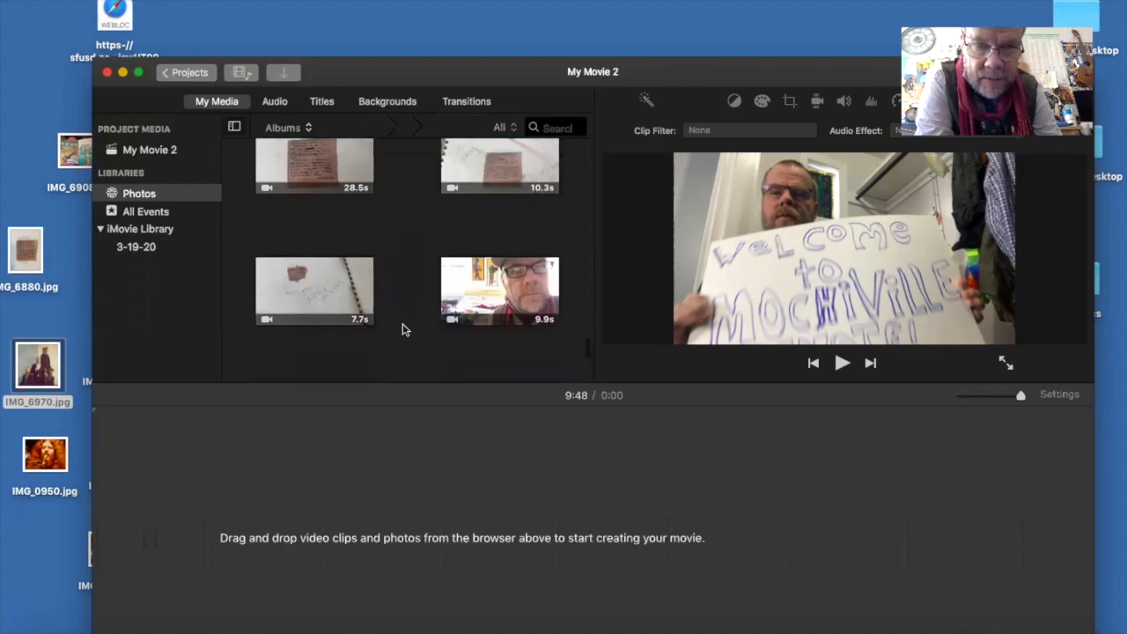
{"action": "scroll", "coordinate": [403, 329], "scroll_direction": "up", "scroll_amount": 5}
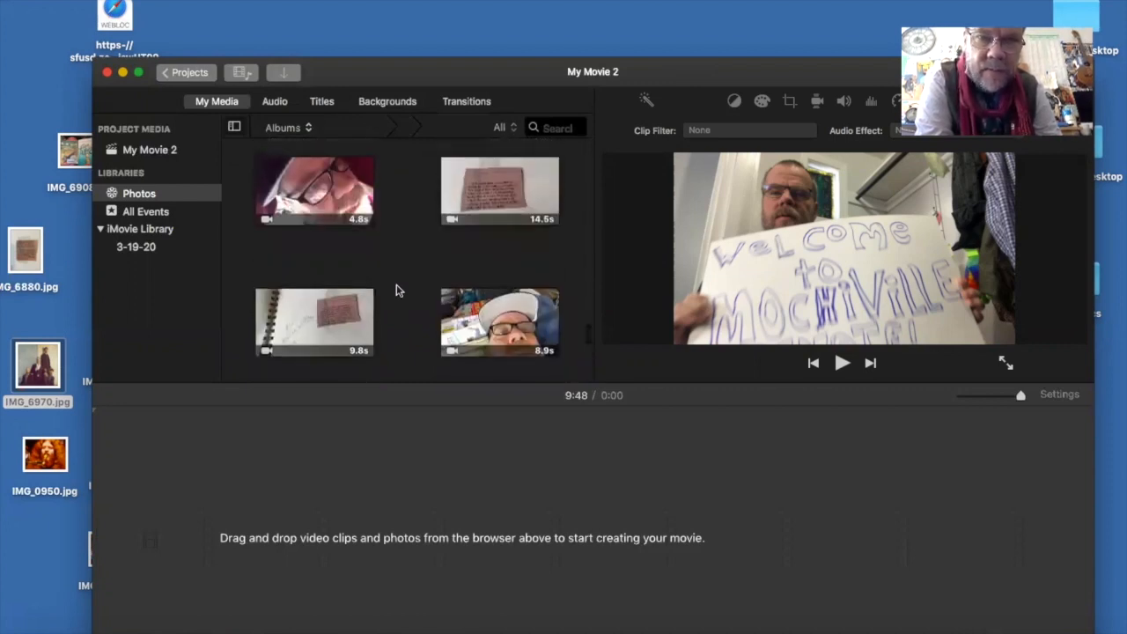
{"action": "scroll", "coordinate": [396, 290], "scroll_direction": "up", "scroll_amount": 5}
{"action": "scroll", "coordinate": [396, 291], "scroll_direction": "up", "scroll_amount": 5}
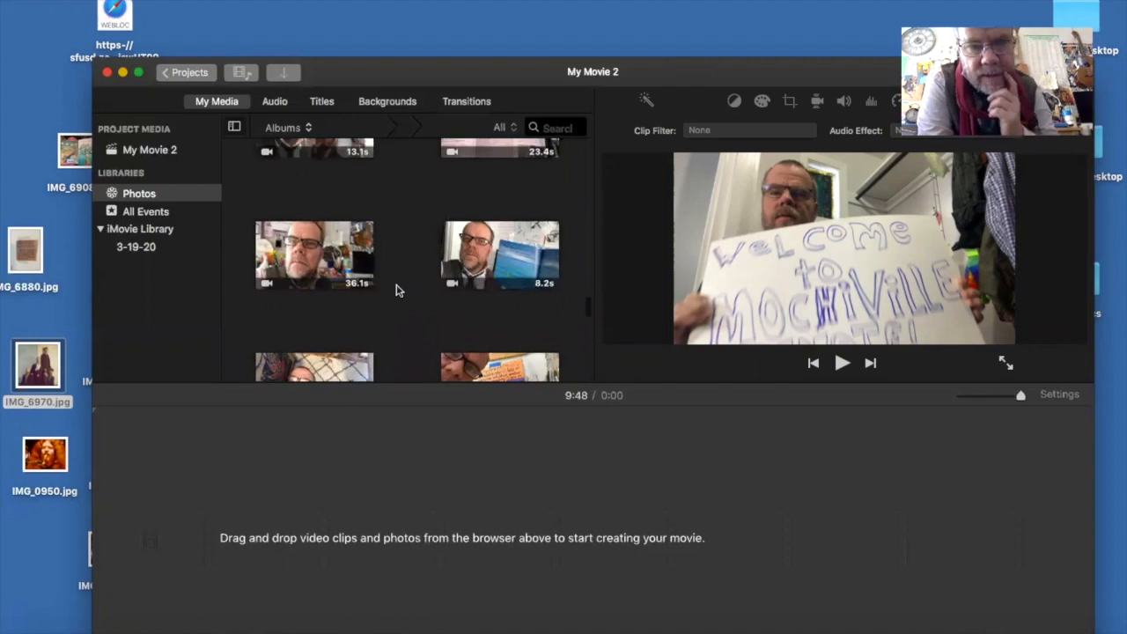
{"action": "scroll", "coordinate": [397, 290], "scroll_direction": "up", "scroll_amount": 2}
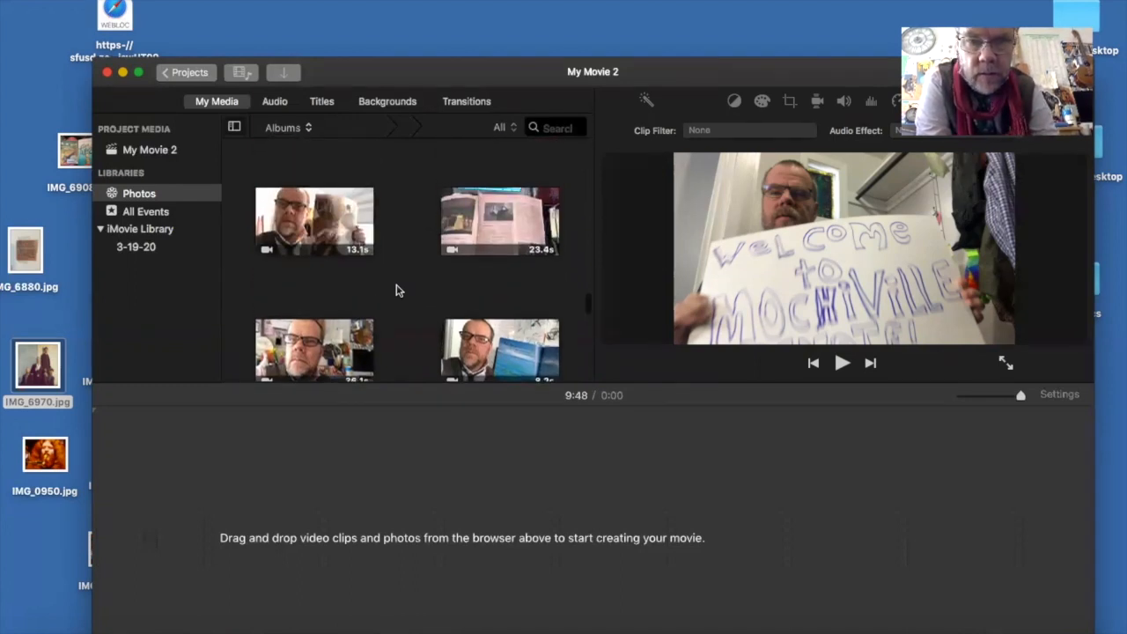
{"action": "scroll", "coordinate": [396, 291], "scroll_direction": "up", "scroll_amount": 3}
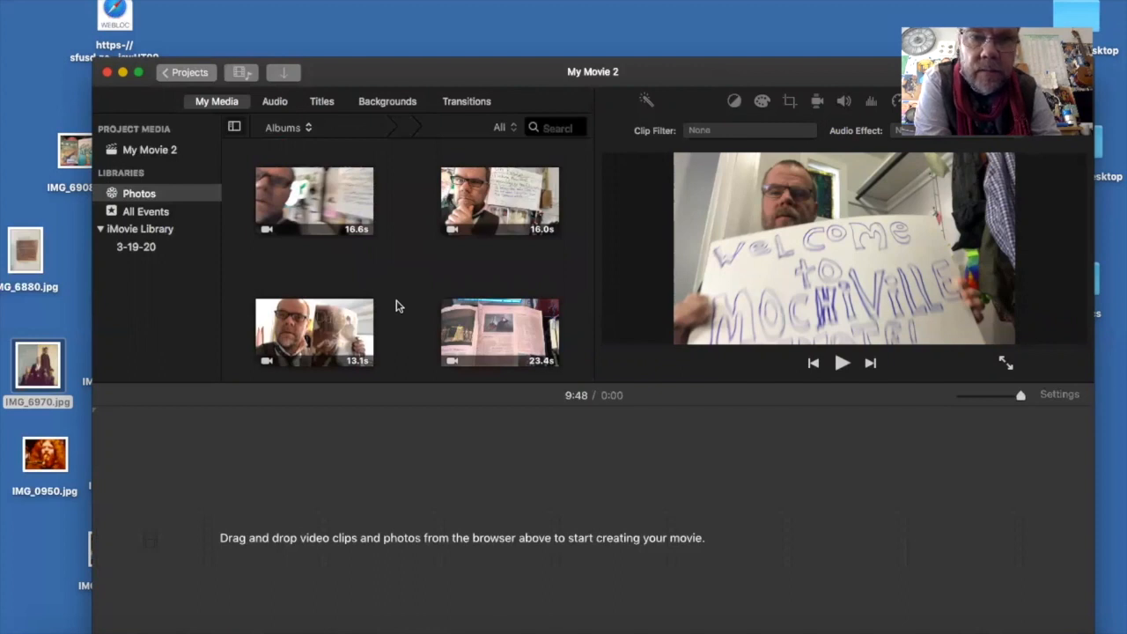
{"action": "scroll", "coordinate": [396, 305], "scroll_direction": "up", "scroll_amount": 3}
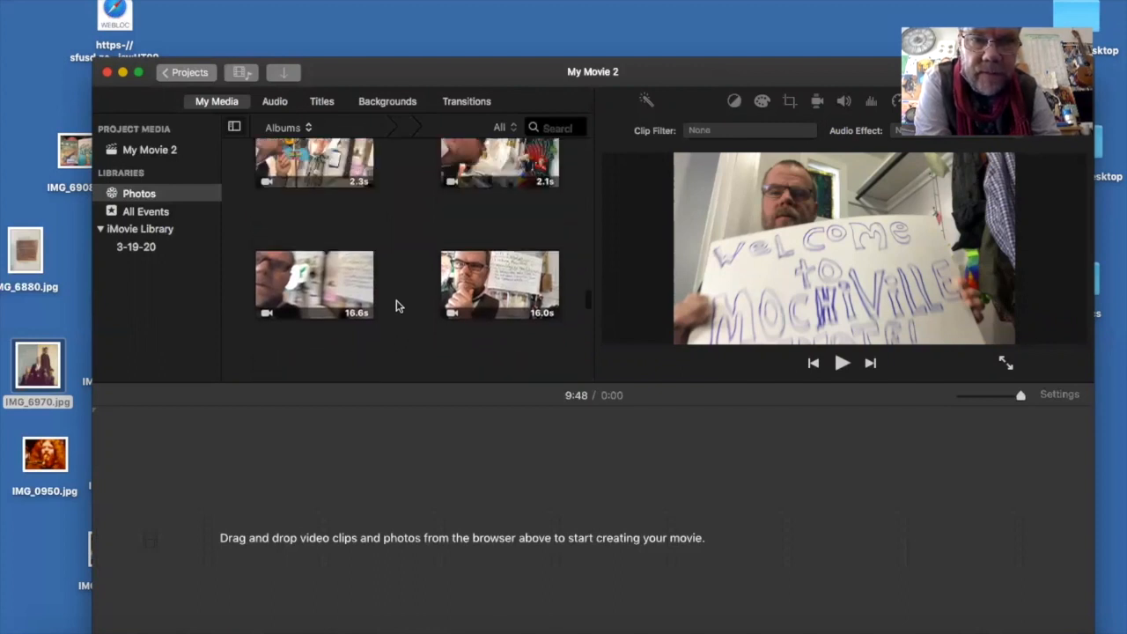
{"action": "scroll", "coordinate": [395, 305], "scroll_direction": "up", "scroll_amount": 2}
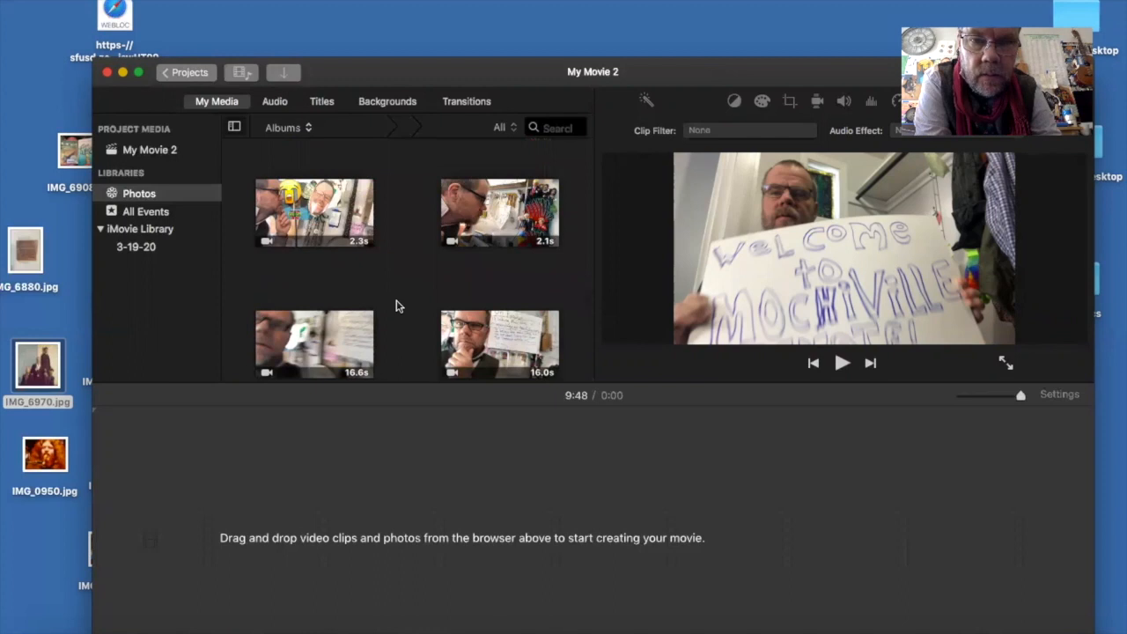
{"action": "scroll", "coordinate": [396, 305], "scroll_direction": "up", "scroll_amount": 5}
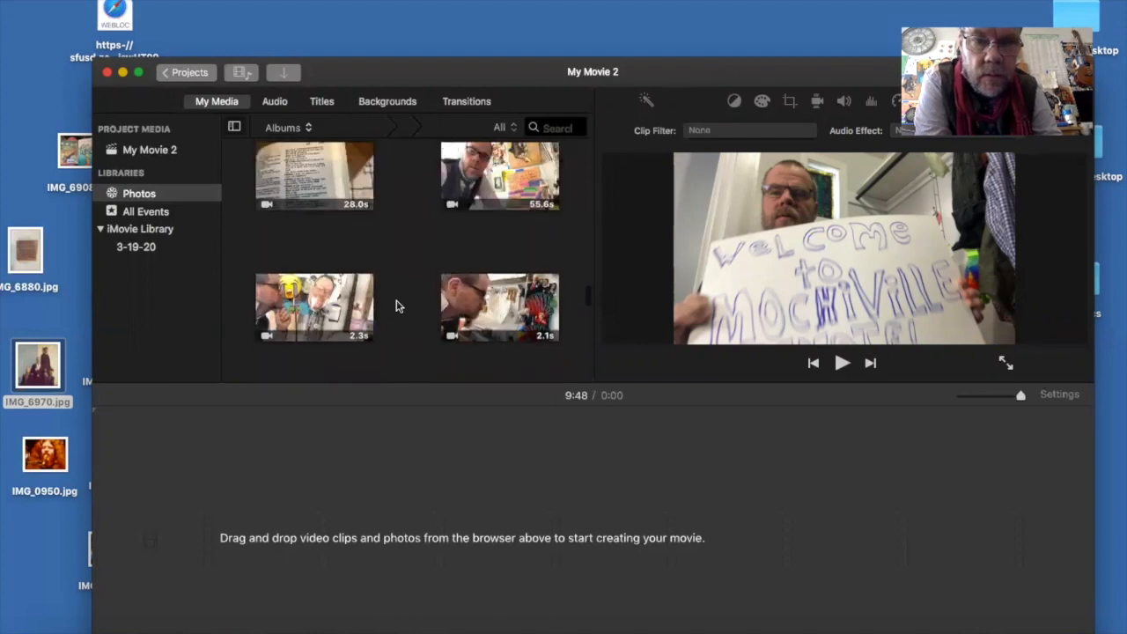
{"action": "scroll", "coordinate": [396, 305], "scroll_direction": "up", "scroll_amount": 3}
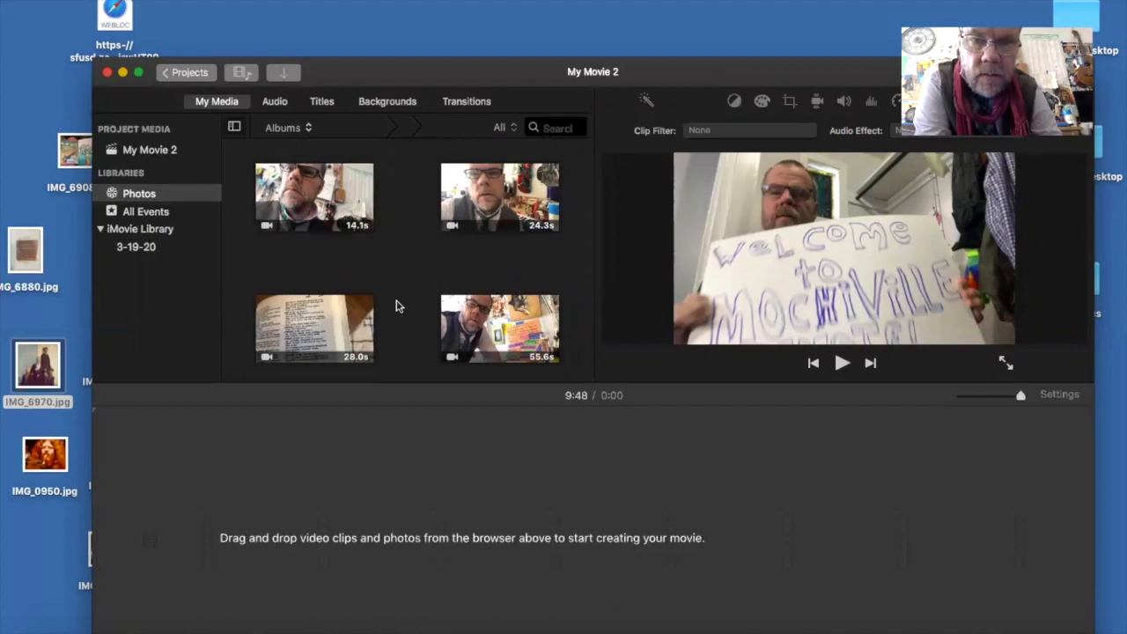
{"action": "scroll", "coordinate": [396, 305], "scroll_direction": "up", "scroll_amount": 8}
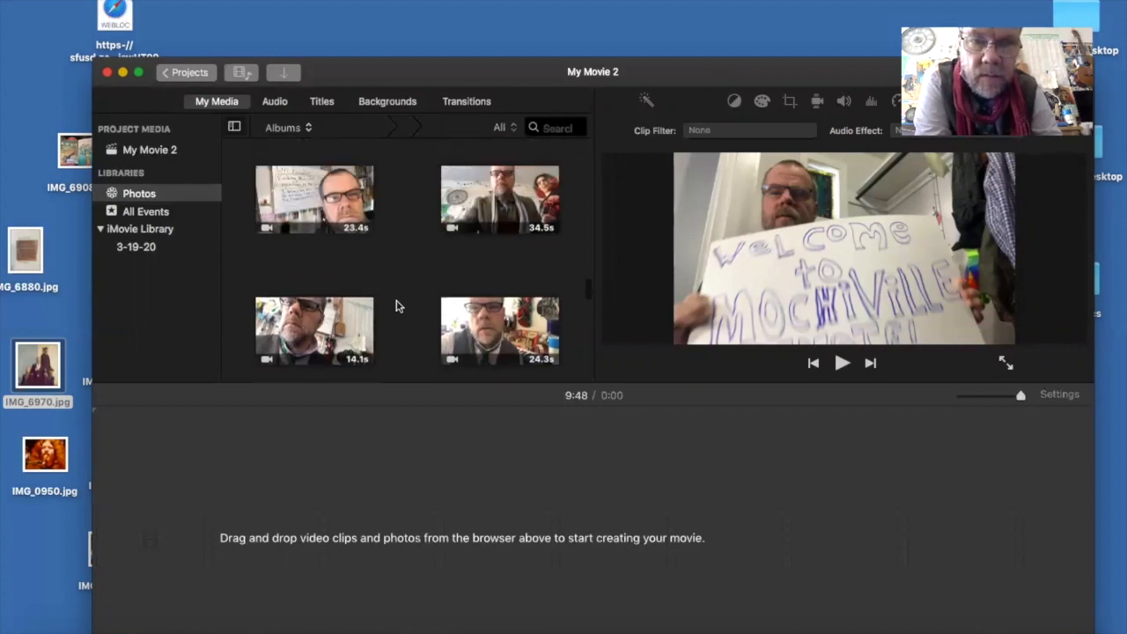
{"action": "scroll", "coordinate": [397, 305], "scroll_direction": "down", "scroll_amount": 5}
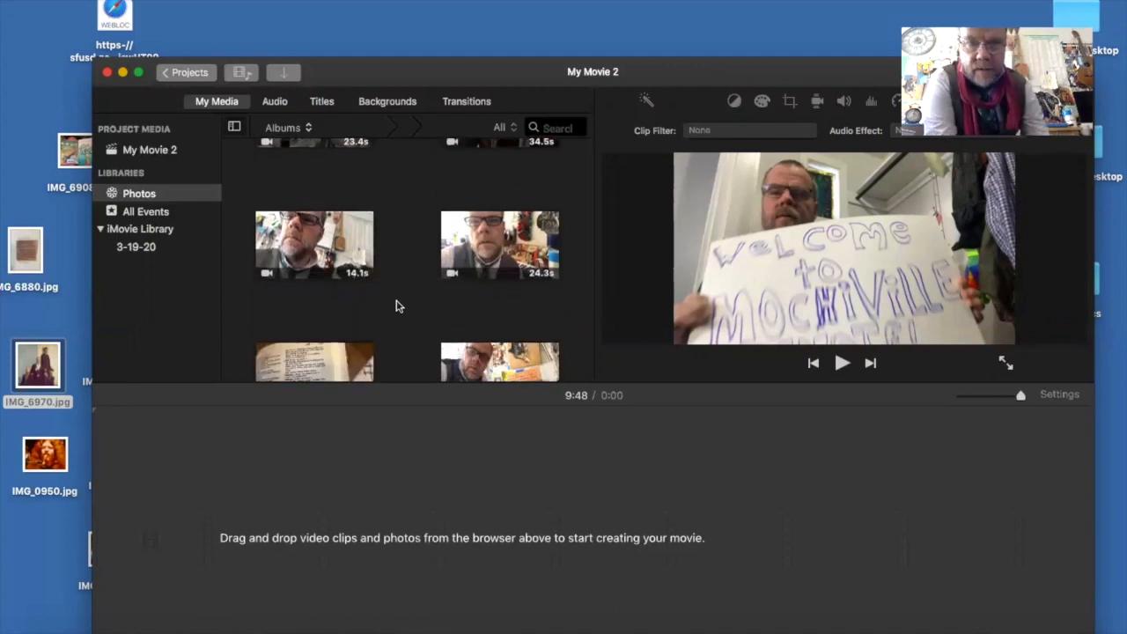
- Add the 14.1 s clip and the neighbouring 24.3 s clip from the Photos library to the timeline
{"action": "left_click", "coordinate": [332, 247]}
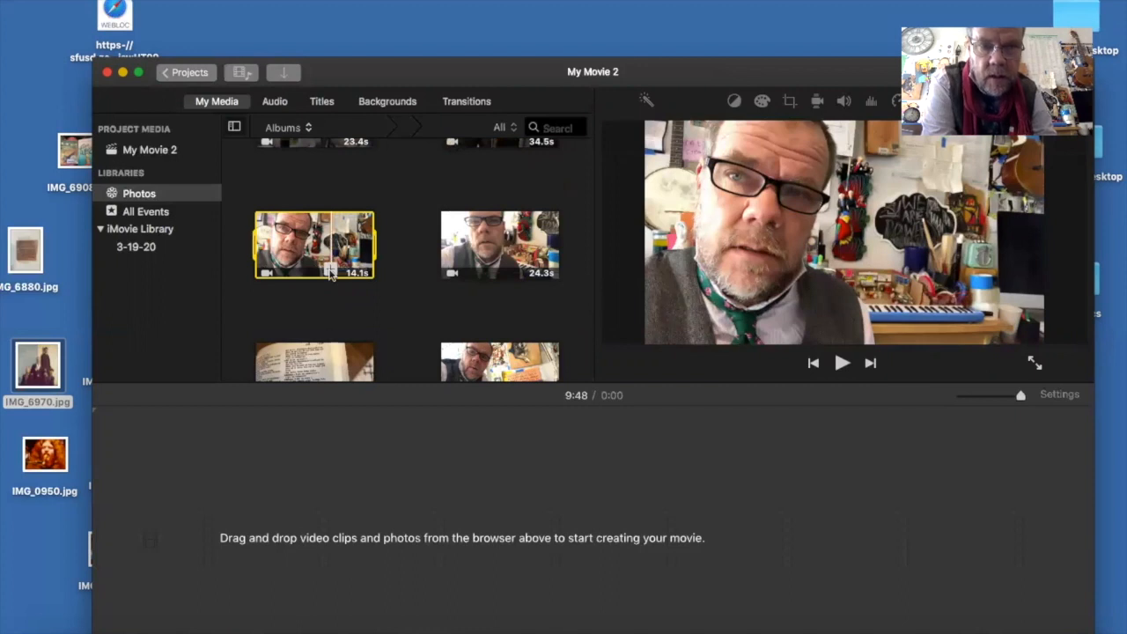
{"action": "left_click_drag", "start_coordinate": [330, 274], "coordinate": [299, 541]}
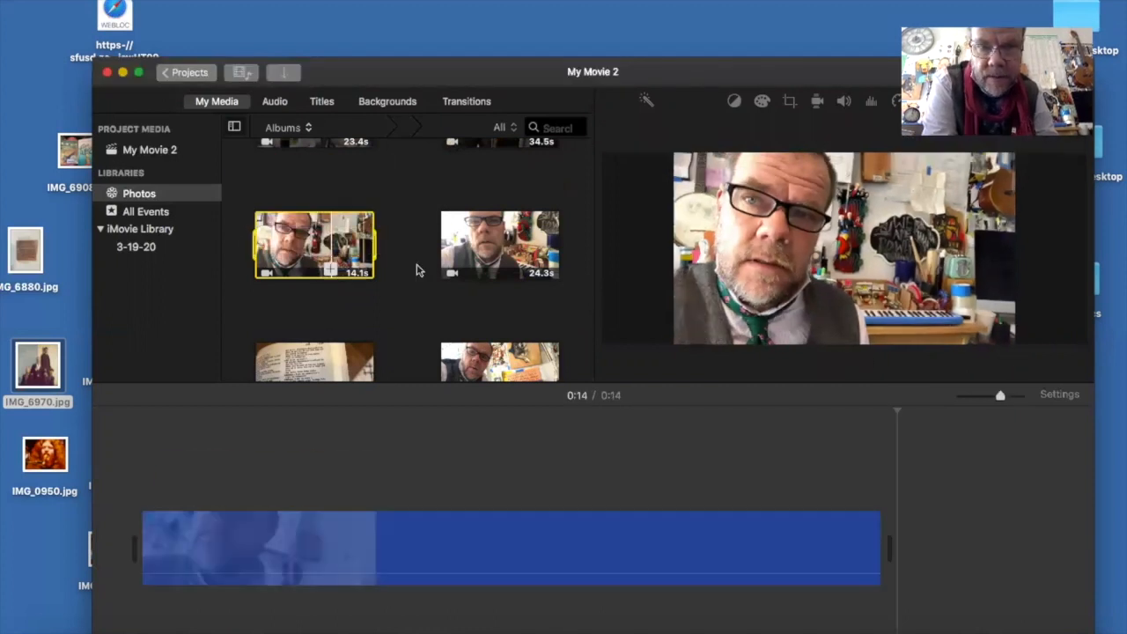
{"action": "left_click", "coordinate": [512, 260]}
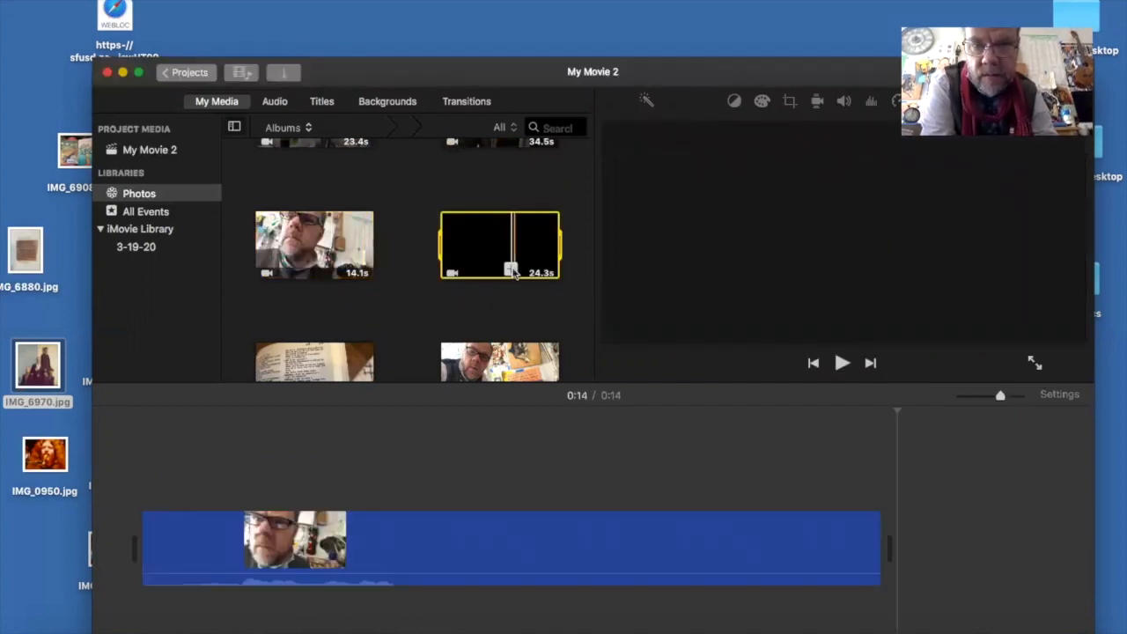
{"action": "left_click", "coordinate": [511, 270]}
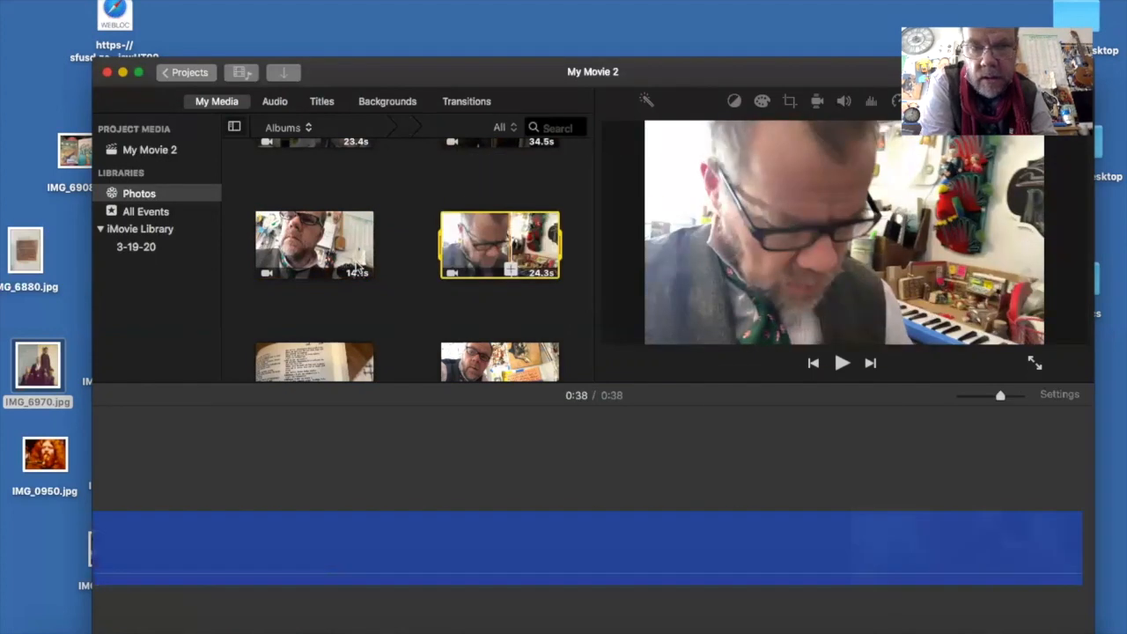
- Append the 28.0 s dictionary page clip and the 55.6 s clip beside it to the timeline
{"action": "left_click", "coordinate": [334, 376]}
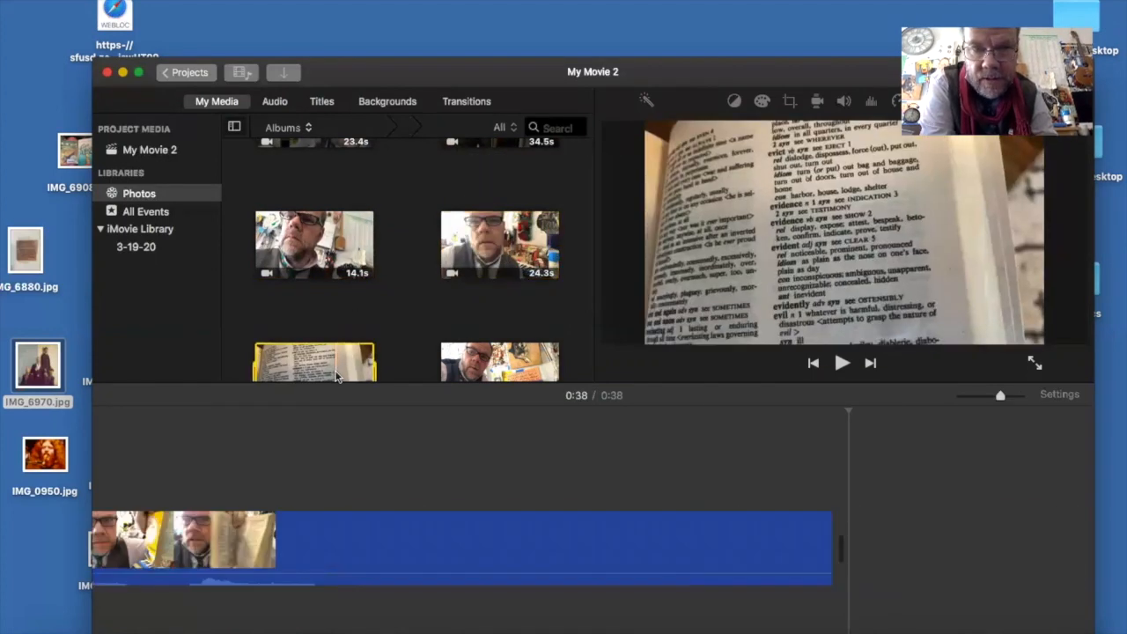
{"action": "scroll", "coordinate": [409, 295], "scroll_direction": "down", "scroll_amount": 3}
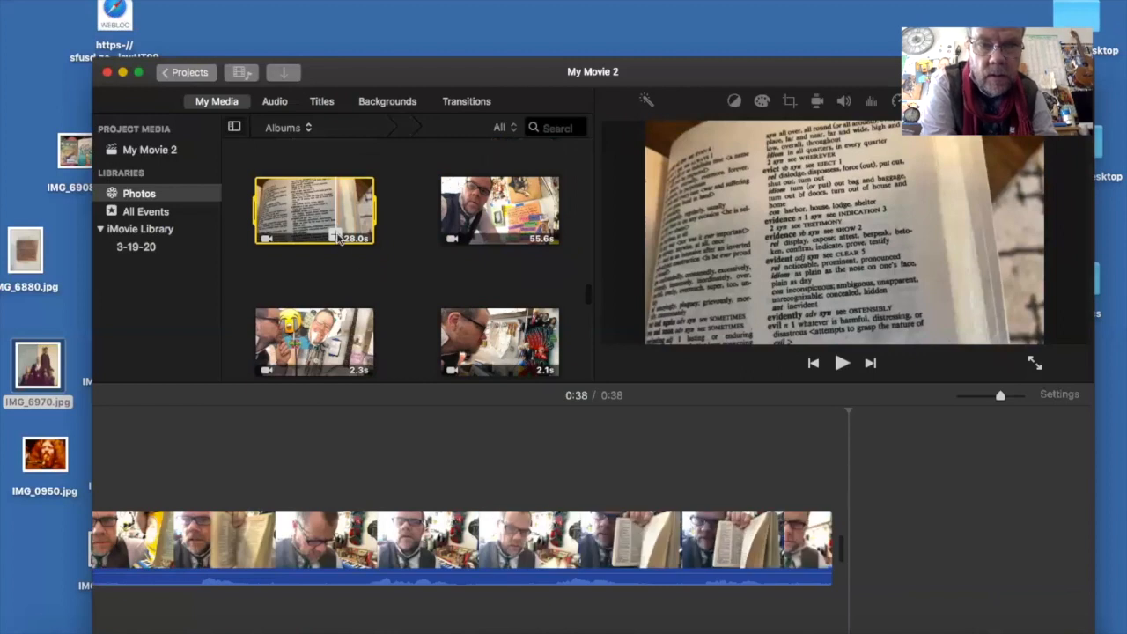
{"action": "left_click", "coordinate": [336, 237]}
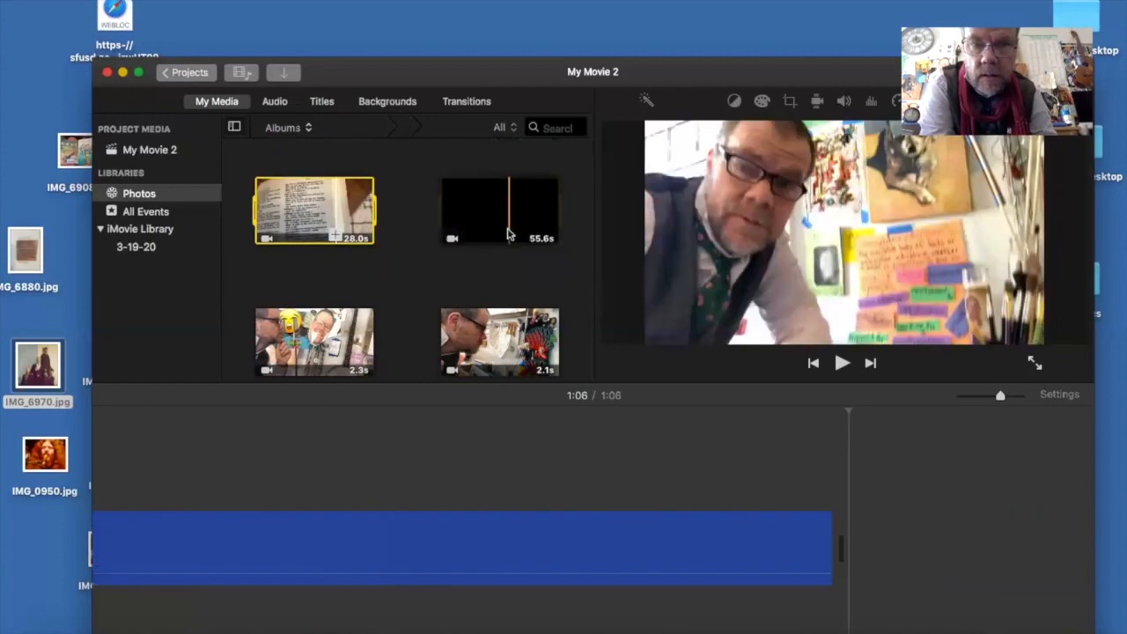
{"action": "left_click", "coordinate": [505, 243]}
{"action": "left_click", "coordinate": [509, 240]}
- Append the short 2.3 s and 2.1 s clips to the end of the timeline
{"action": "left_click", "coordinate": [310, 356]}
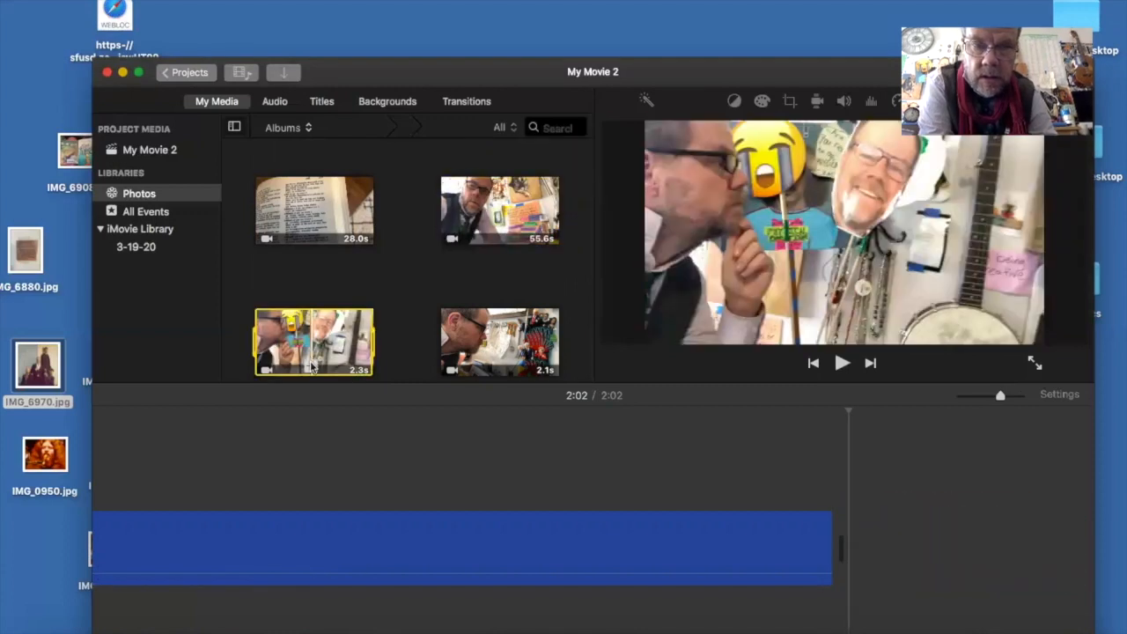
{"action": "left_click", "coordinate": [312, 369]}
{"action": "left_click", "coordinate": [509, 365]}
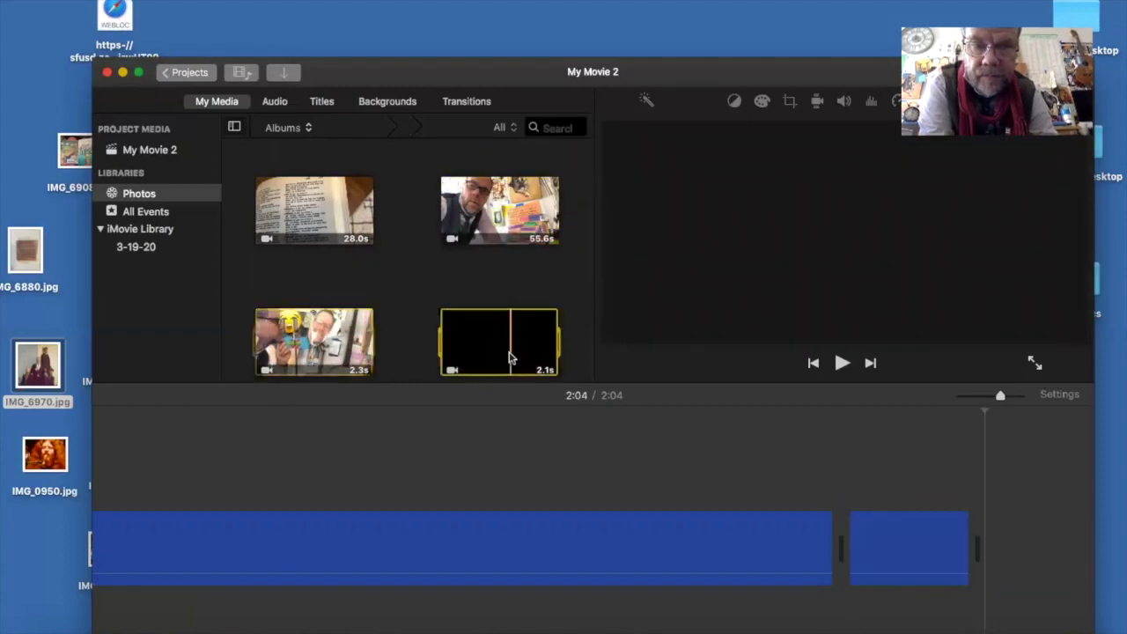
{"action": "left_click", "coordinate": [510, 366]}
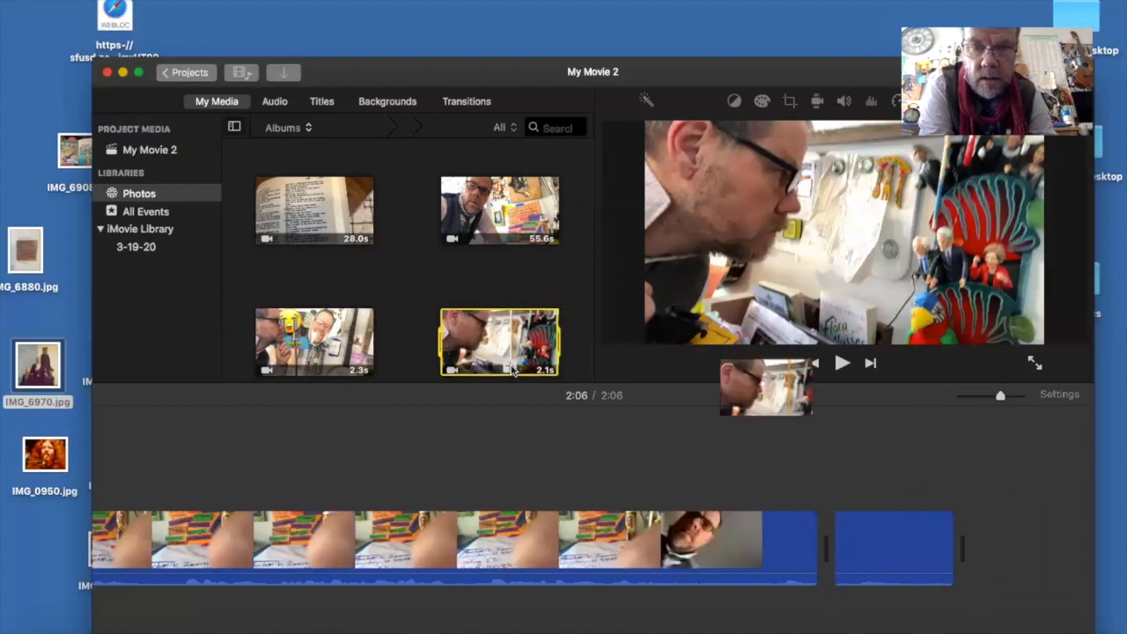
- Append the 16.6 s and 16.0 s clips showing the handwritten main-idea poster to the timeline
{"action": "scroll", "coordinate": [584, 353], "scroll_direction": "down", "scroll_amount": 5}
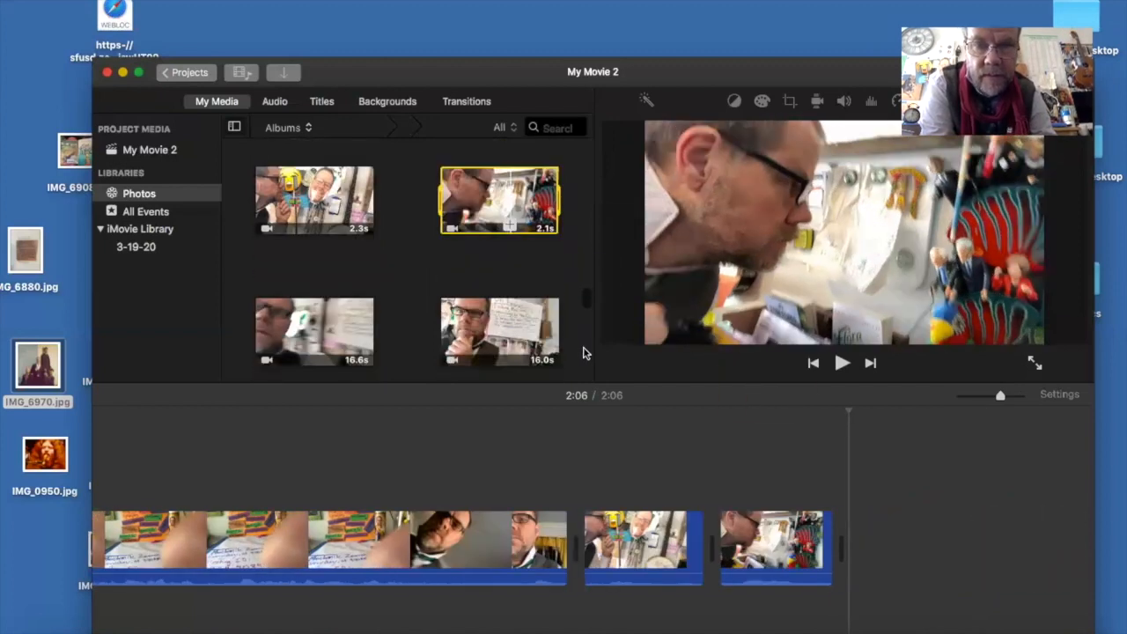
{"action": "left_click", "coordinate": [322, 240]}
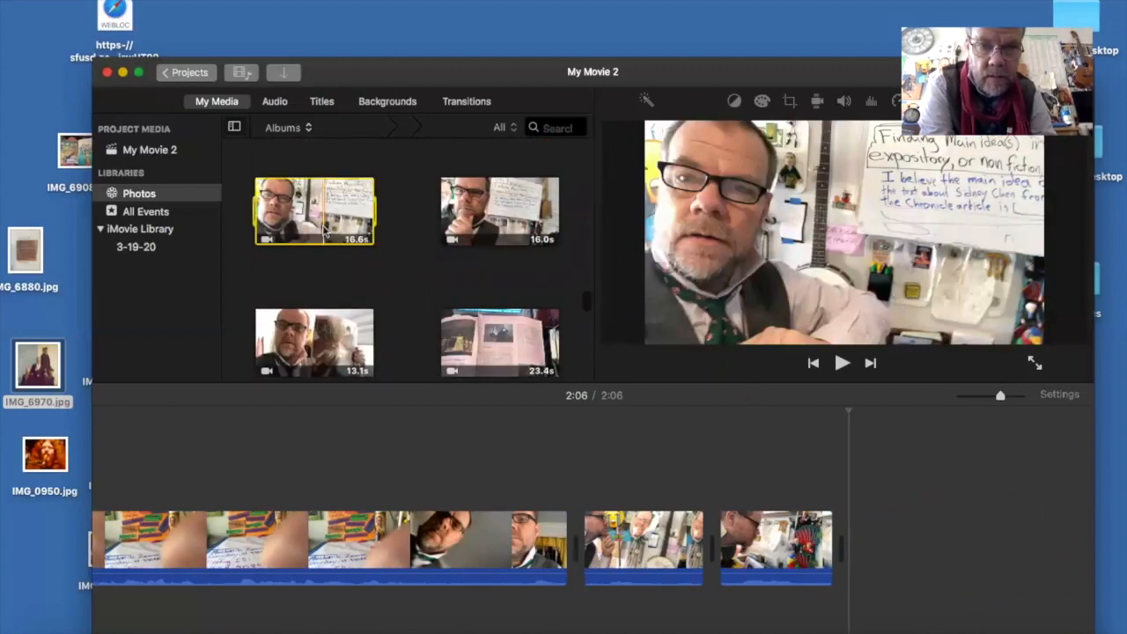
{"action": "left_click", "coordinate": [323, 236]}
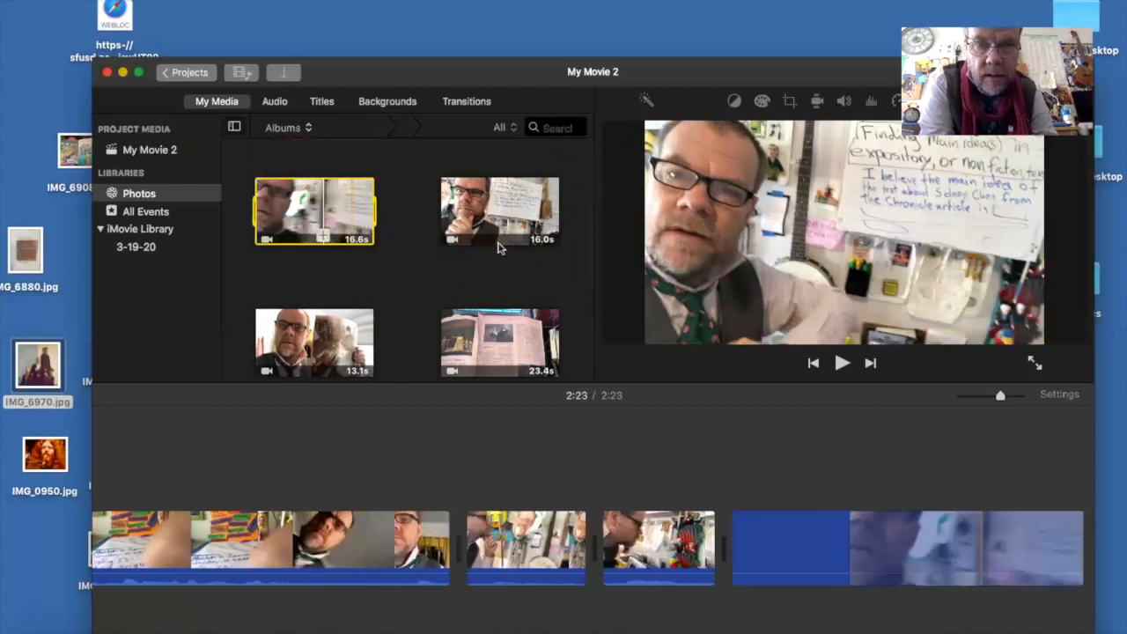
{"action": "left_click", "coordinate": [500, 224]}
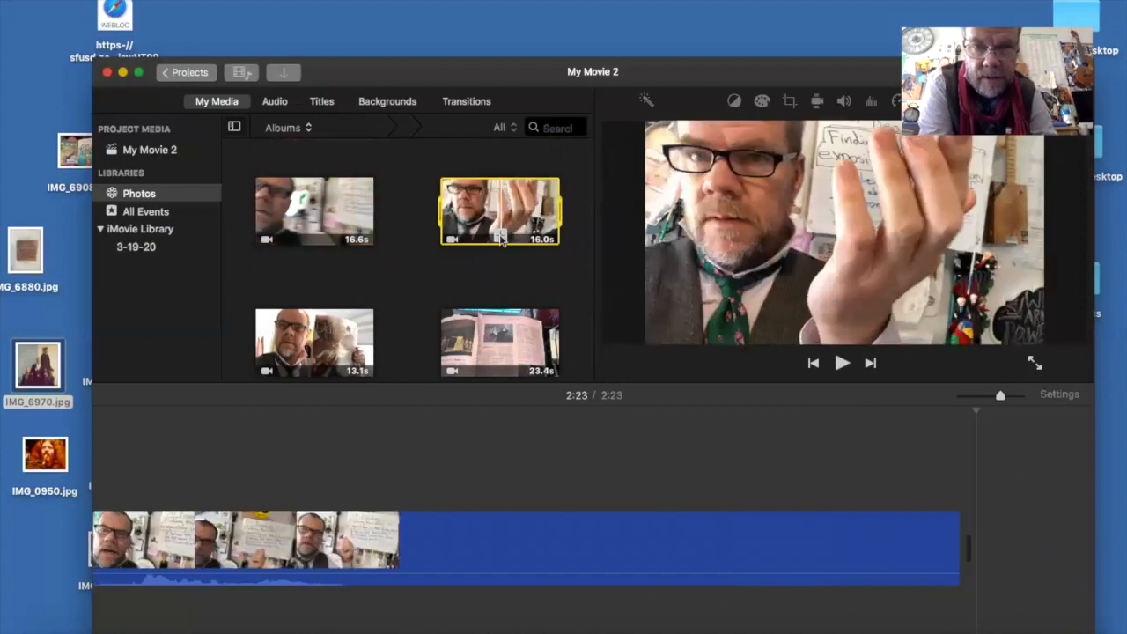
{"action": "left_click", "coordinate": [501, 238]}
{"action": "scroll", "coordinate": [378, 246], "scroll_direction": "down", "scroll_amount": 3}
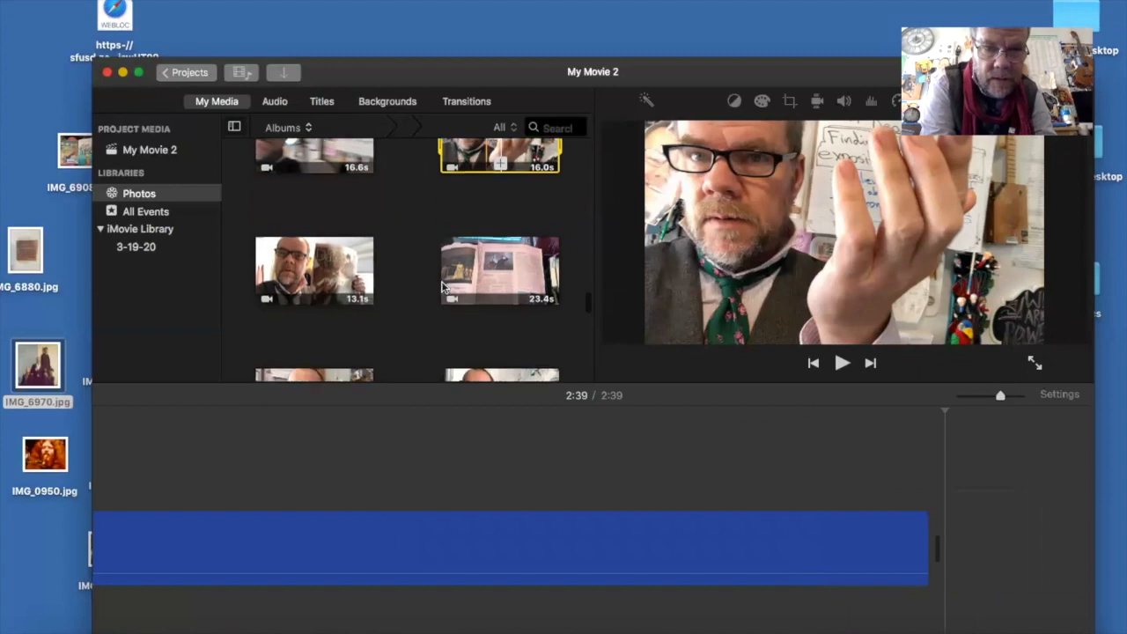
- Append the 13.1 s clip and the 23.4 s open newspaper clip to the end of the timeline
{"action": "left_click", "coordinate": [317, 273]}
{"action": "left_click", "coordinate": [315, 273]}
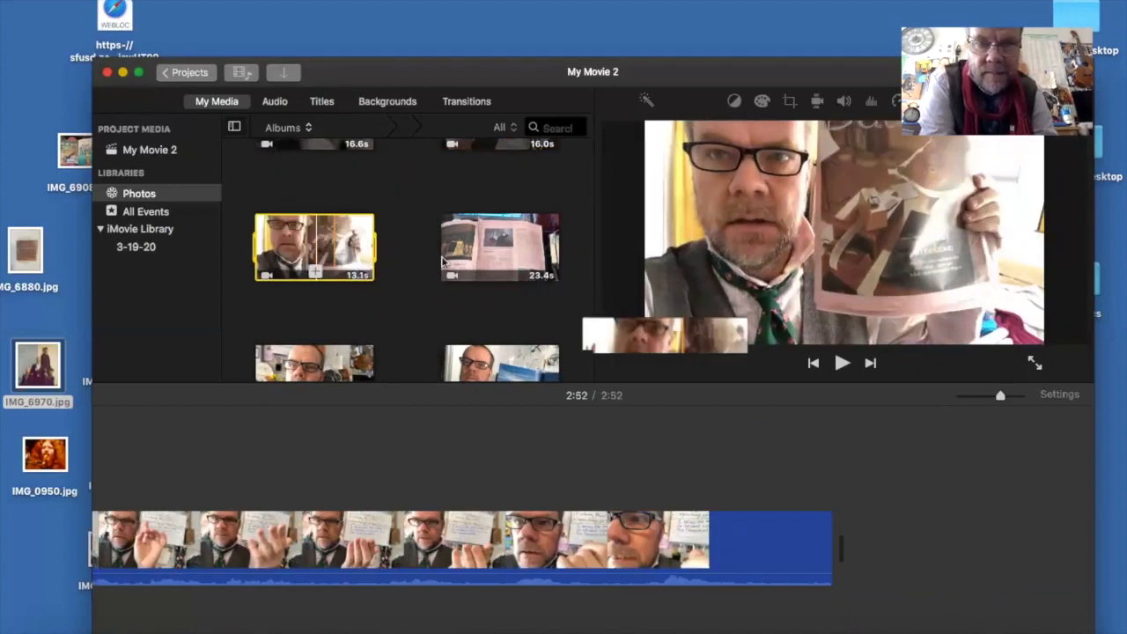
{"action": "left_click", "coordinate": [504, 268]}
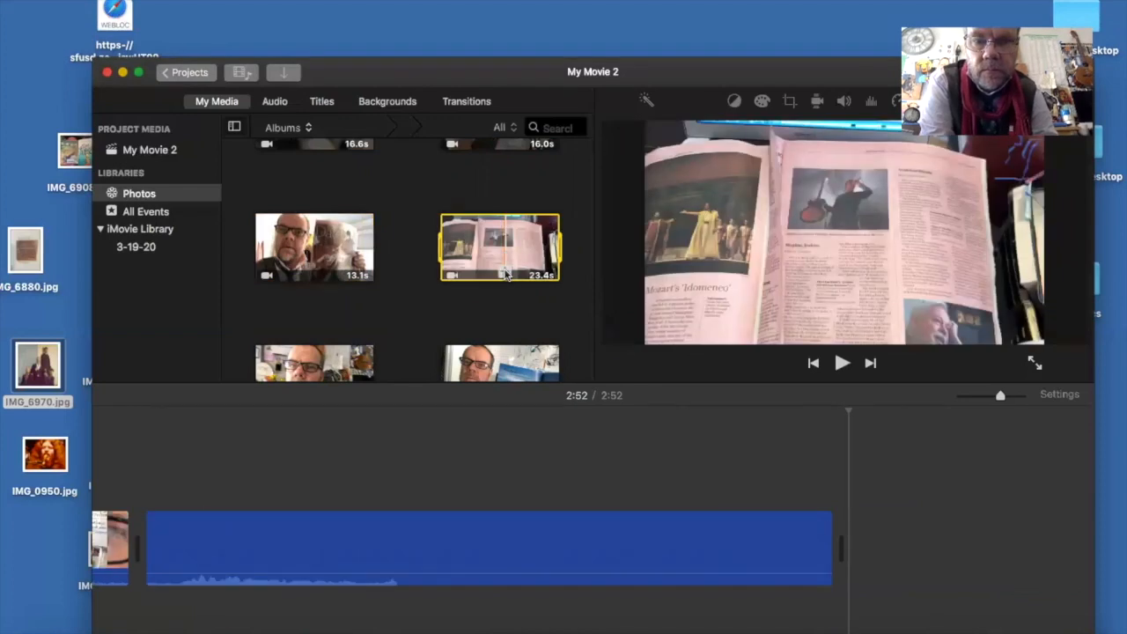
{"action": "left_click", "coordinate": [504, 273]}
- Append the 36.1 s and 8.2 s clips showing the blue ocean picture book to the timeline
{"action": "scroll", "coordinate": [421, 315], "scroll_direction": "down", "scroll_amount": 4}
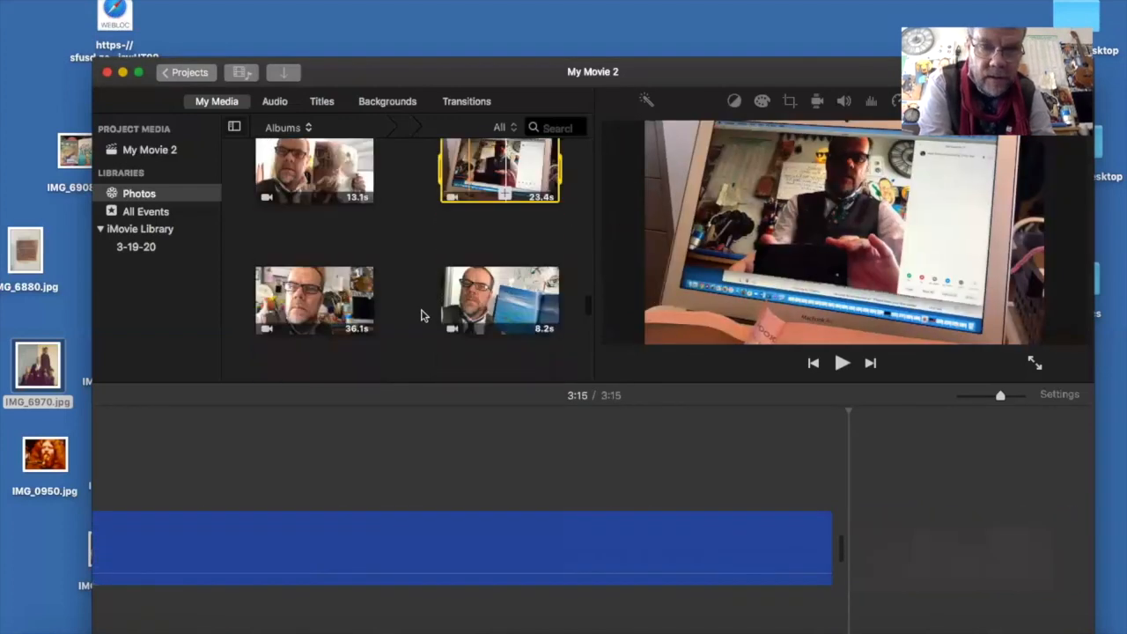
{"action": "left_click", "coordinate": [307, 255]}
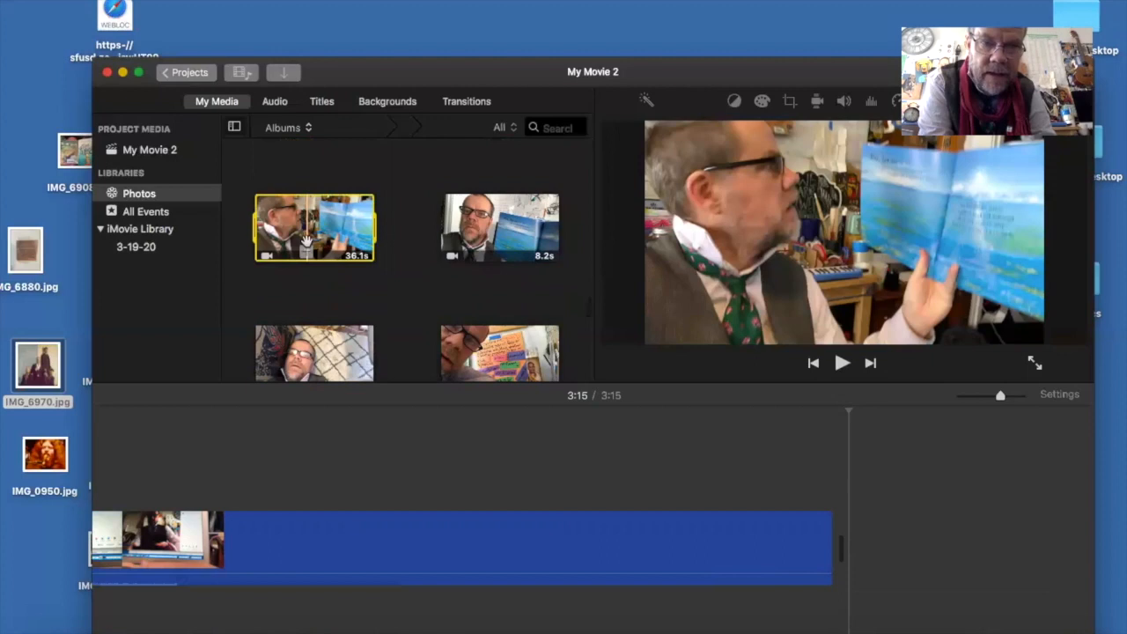
{"action": "left_click", "coordinate": [308, 256]}
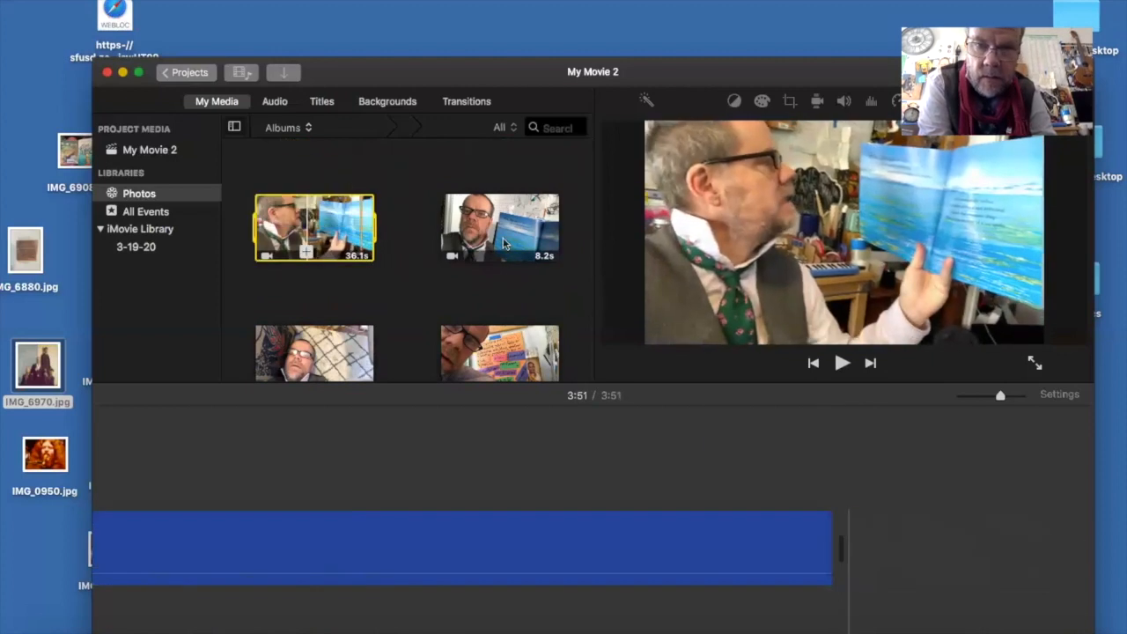
{"action": "left_click", "coordinate": [509, 244]}
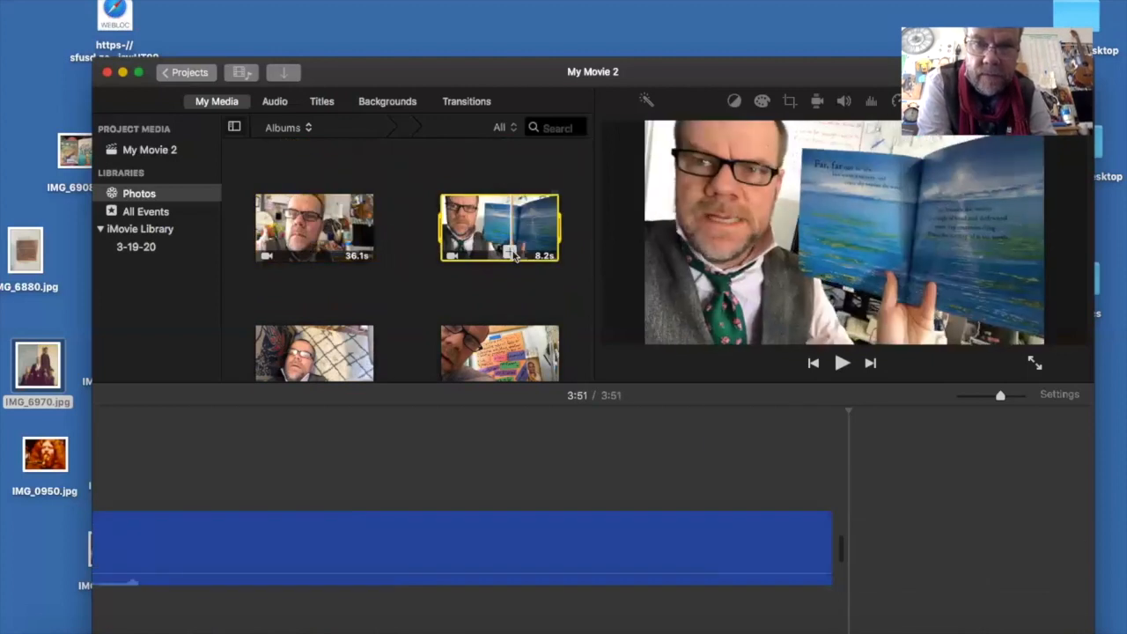
{"action": "left_click", "coordinate": [509, 253]}
- Append the 2.7 s raised-finger clip and the 13.0 s clip with the colourful word poster to the timeline
{"action": "scroll", "coordinate": [410, 294], "scroll_direction": "down", "scroll_amount": 4}
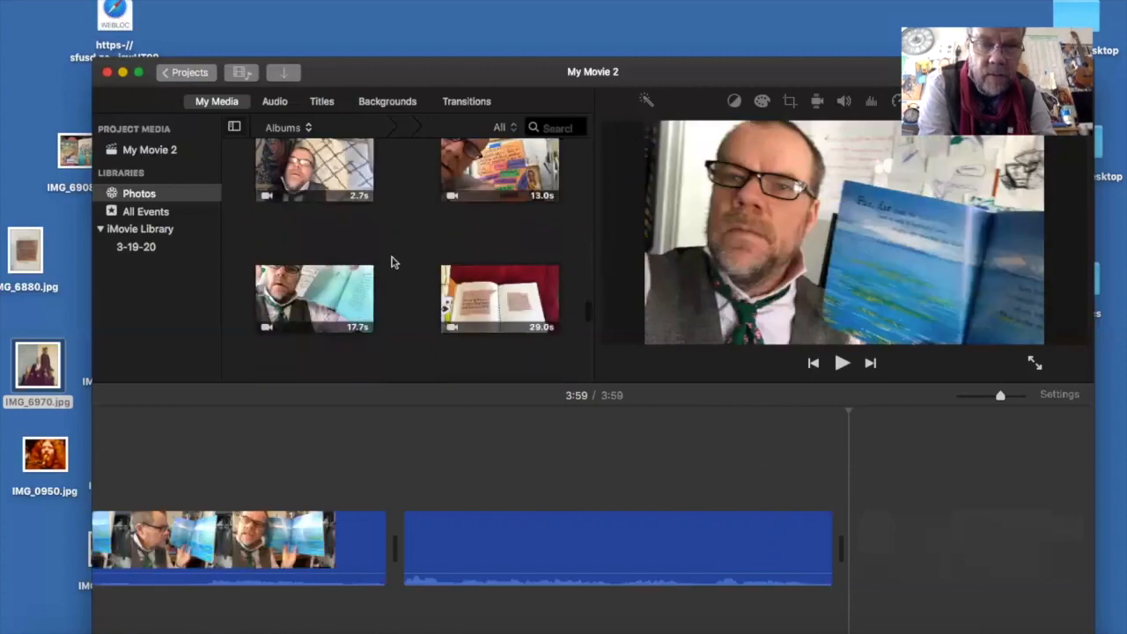
{"action": "left_click", "coordinate": [326, 196]}
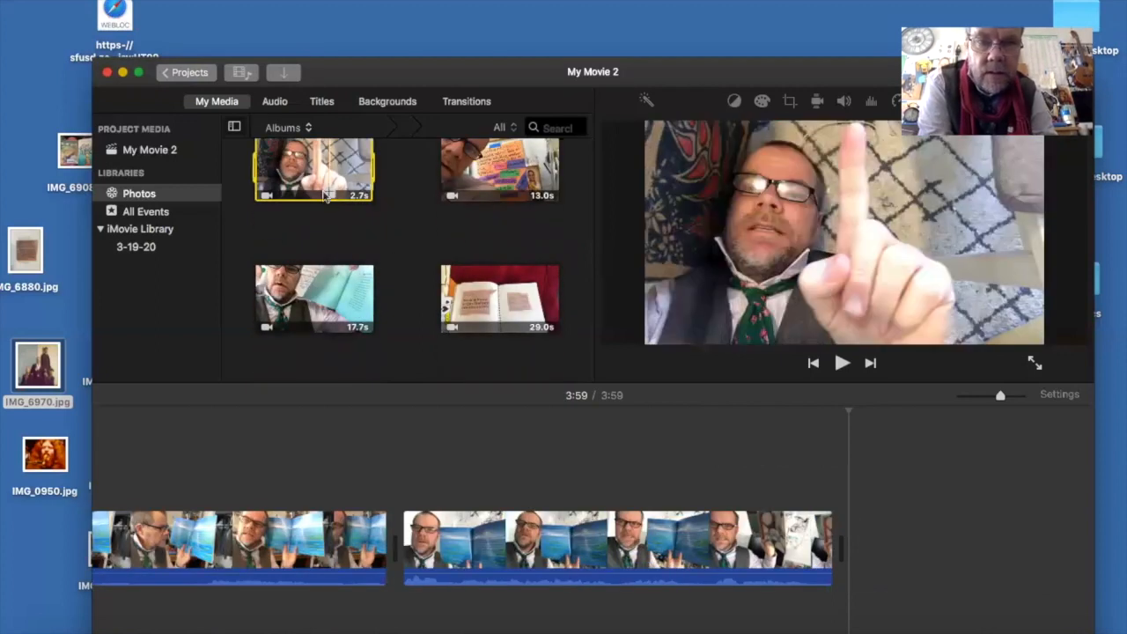
{"action": "left_click", "coordinate": [331, 197]}
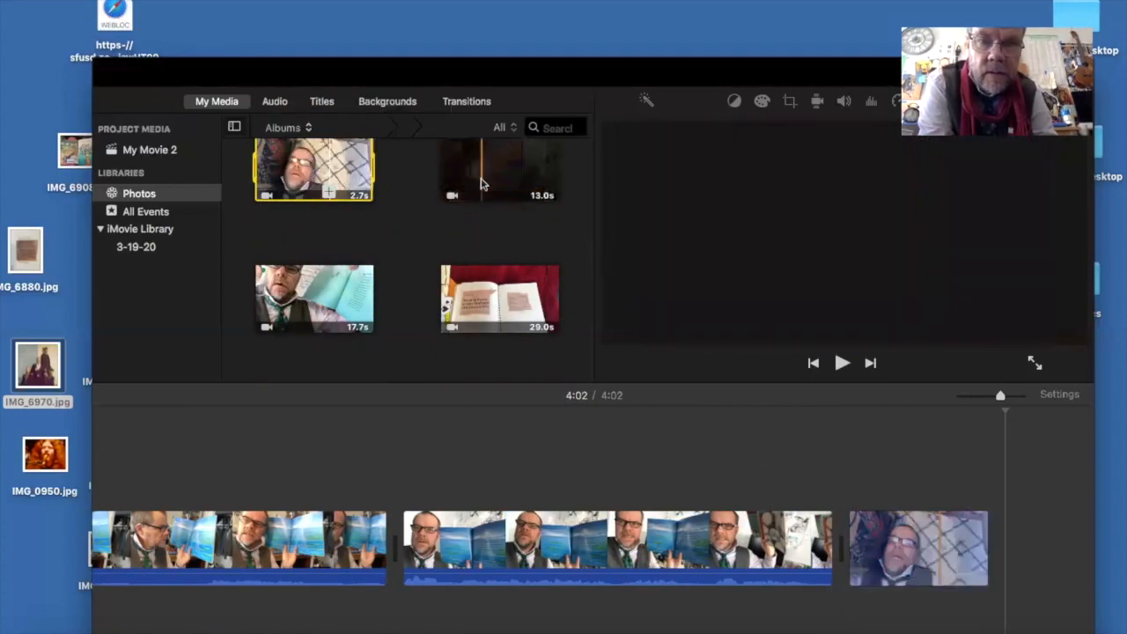
{"action": "left_click", "coordinate": [481, 184]}
{"action": "left_click", "coordinate": [482, 195]}
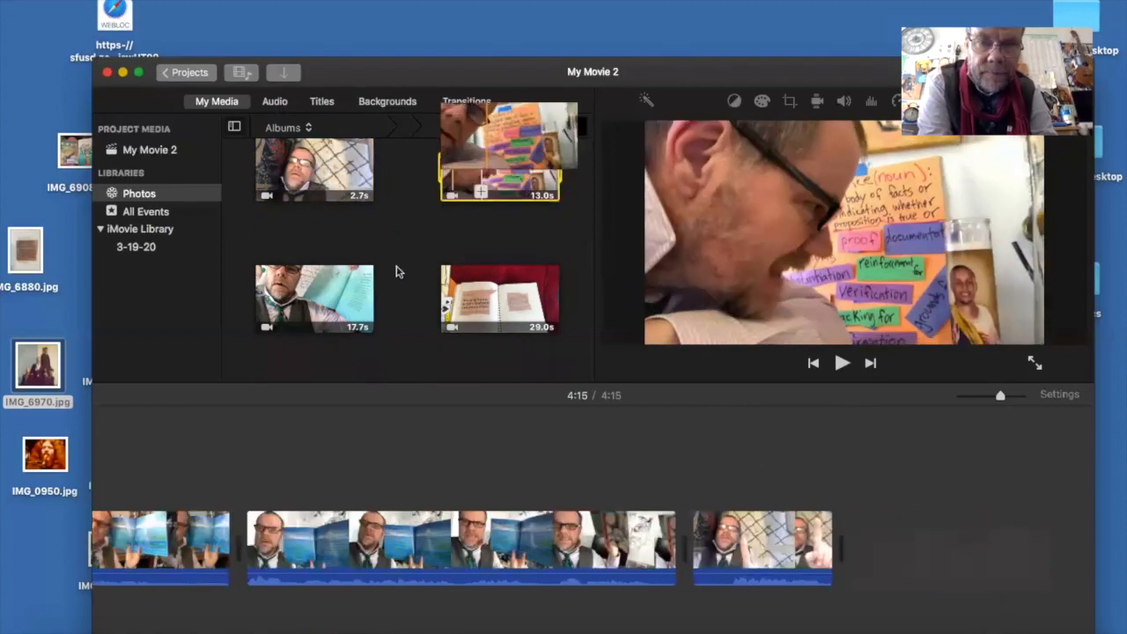
- Append the 17.7 s clip with the turquoise pages and the 29.0 s notebook clippings clip to the timeline
{"action": "left_click", "coordinate": [333, 309]}
{"action": "left_click", "coordinate": [333, 322]}
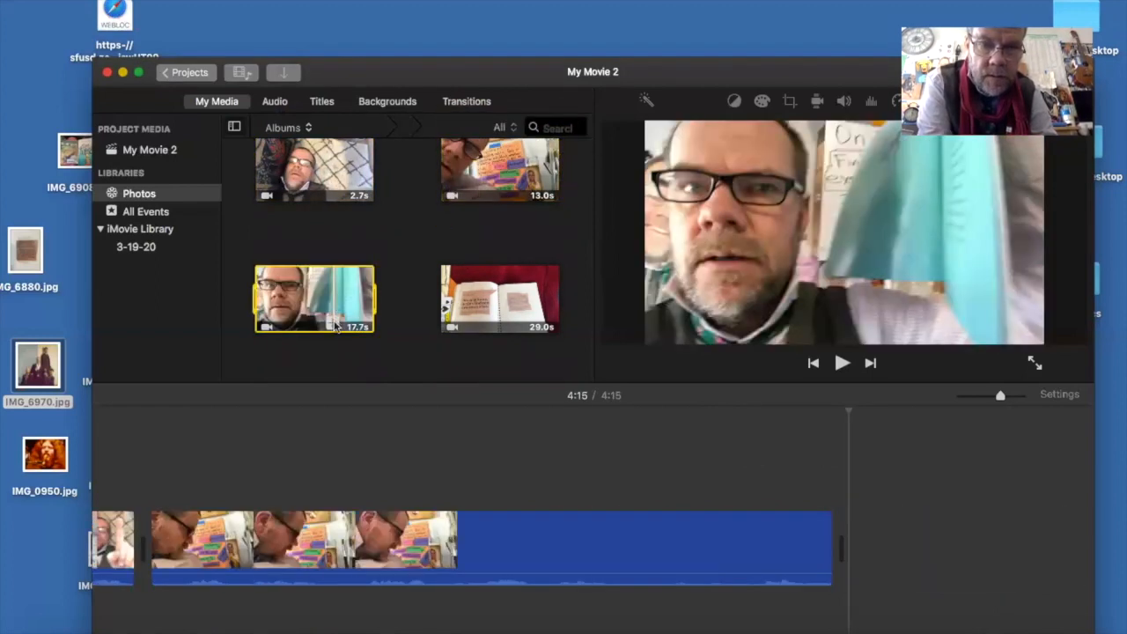
{"action": "left_click", "coordinate": [518, 324]}
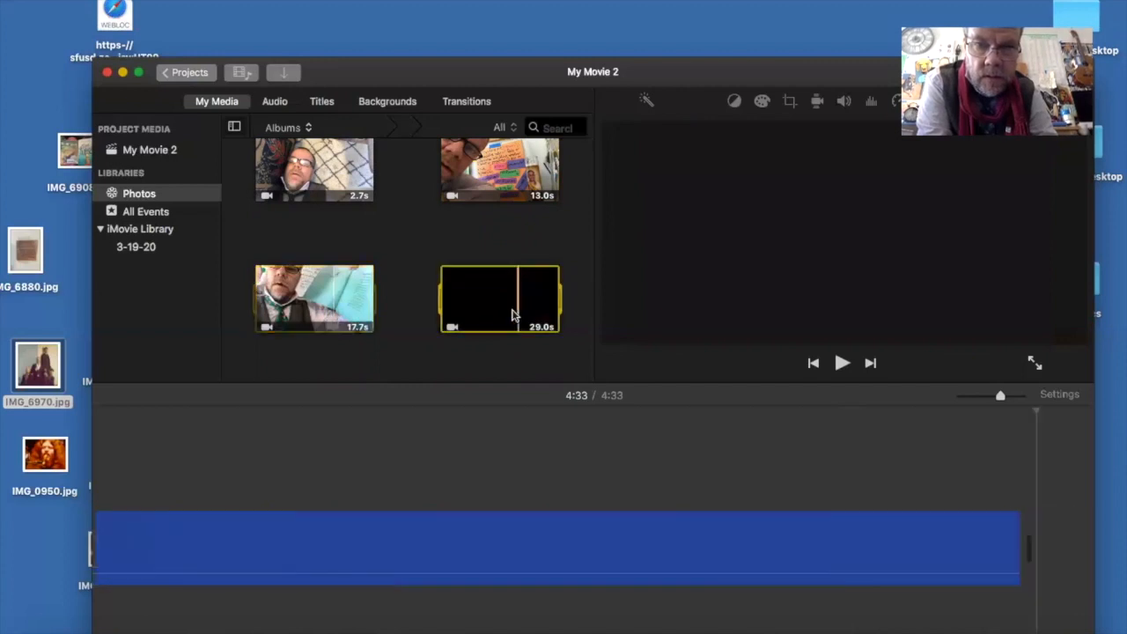
{"action": "left_click", "coordinate": [519, 324]}
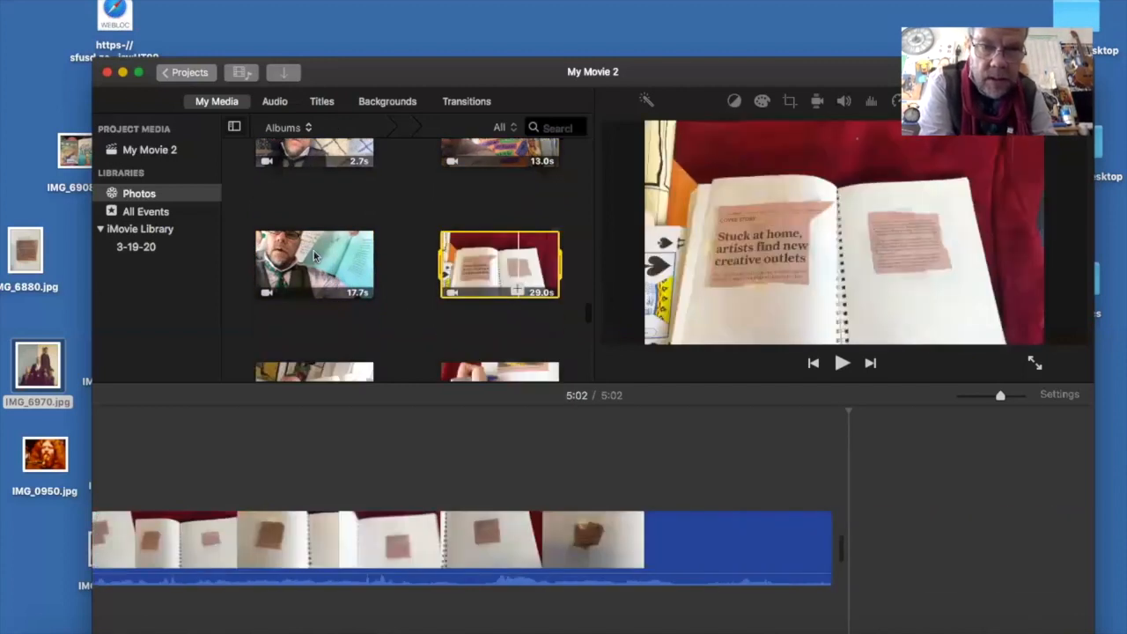
- Append the 8.5 s clip holding up the notebook and the 30.4 s marker-writing clip to the timeline
{"action": "scroll", "coordinate": [352, 281], "scroll_direction": "down", "scroll_amount": 3}
{"action": "left_click", "coordinate": [315, 256]}
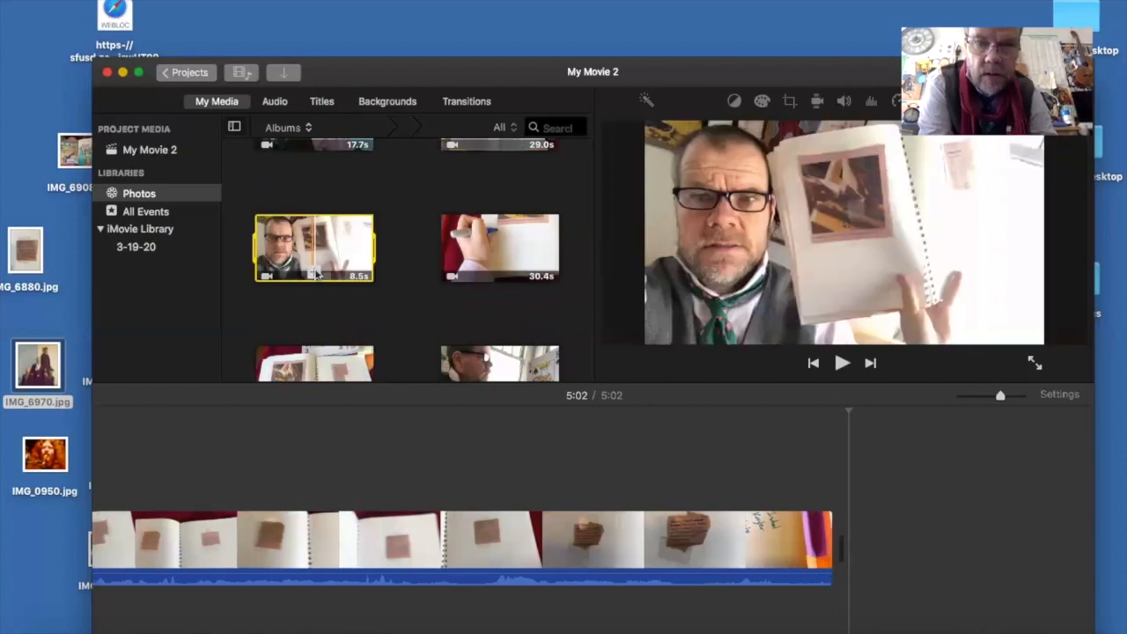
{"action": "left_click_drag", "start_coordinate": [303, 260], "coordinate": [447, 255]}
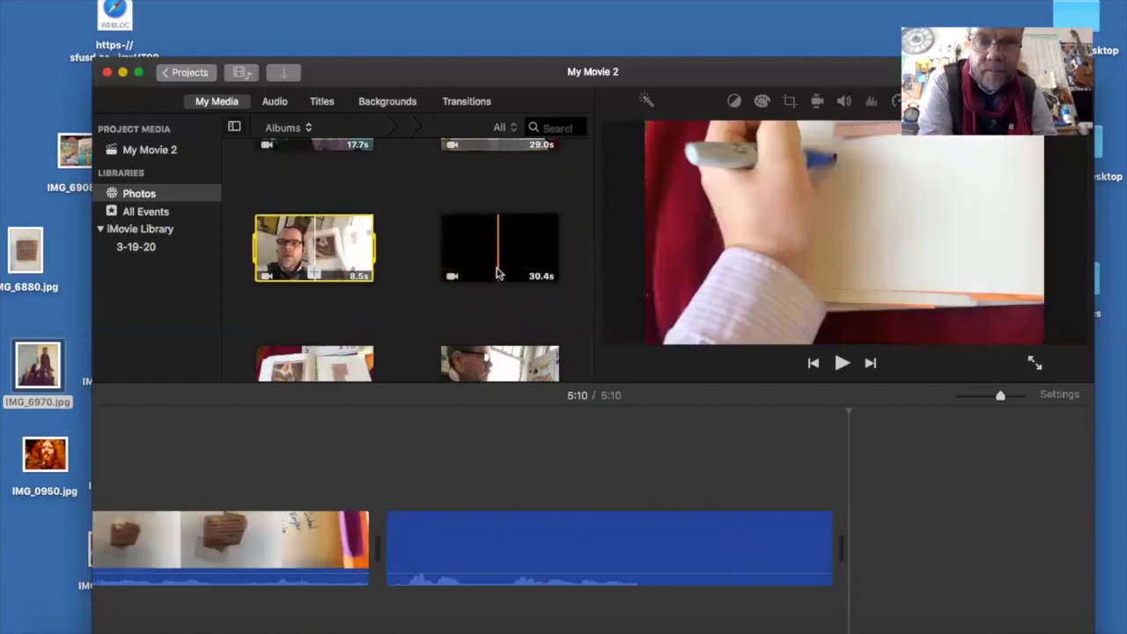
{"action": "left_click", "coordinate": [493, 266]}
{"action": "left_click", "coordinate": [493, 273]}
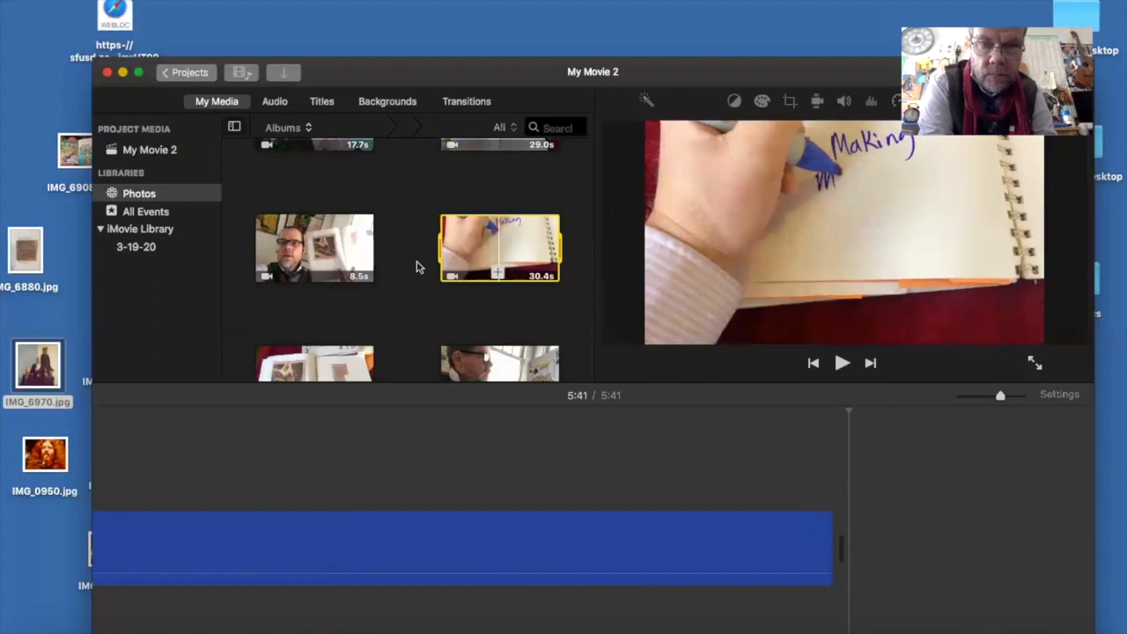
- Append the 26.5 s notebook clip and the 9.4 s playing card clip to the timeline
{"action": "scroll", "coordinate": [353, 247], "scroll_direction": "down", "scroll_amount": 3}
{"action": "left_click", "coordinate": [296, 224]}
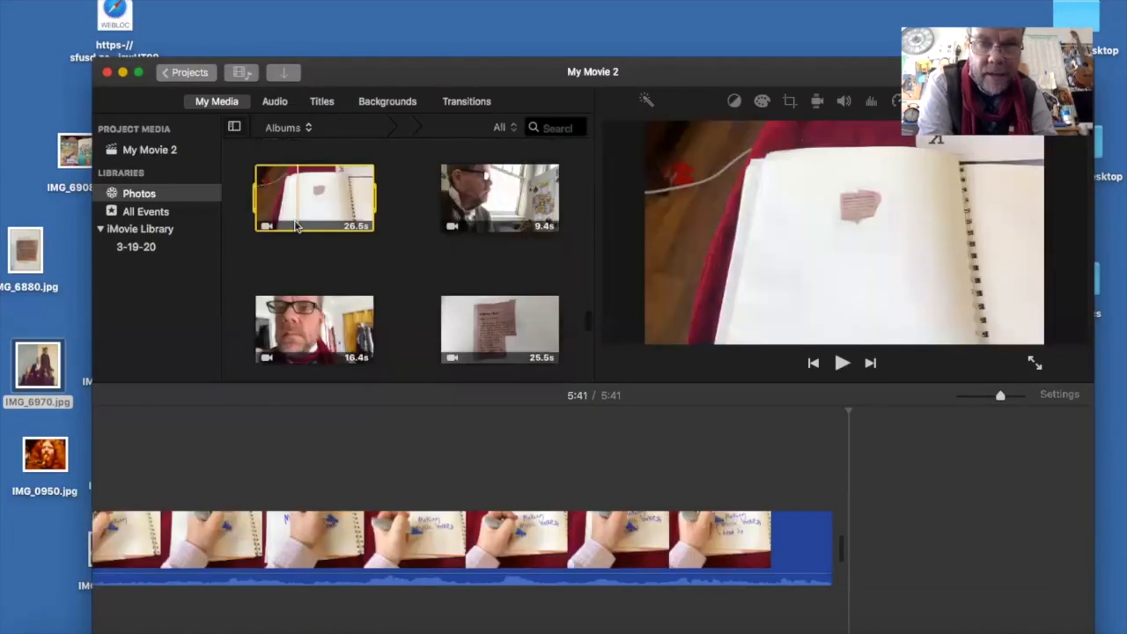
{"action": "left_click", "coordinate": [343, 221]}
{"action": "left_click", "coordinate": [496, 220]}
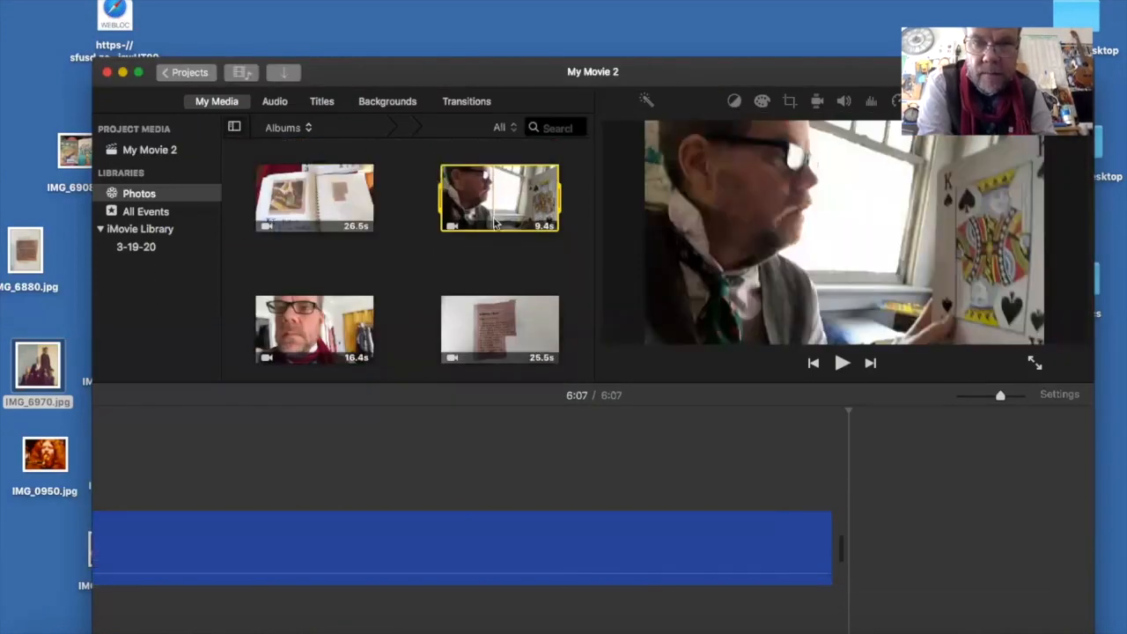
{"action": "left_click", "coordinate": [495, 227]}
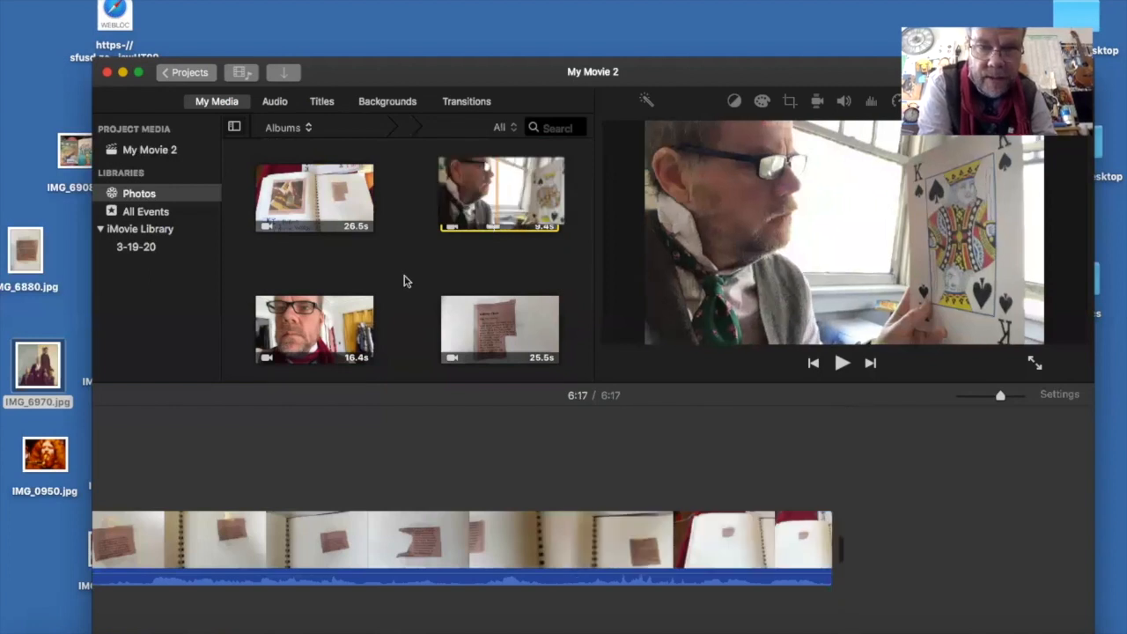
- Append the 16.4 s red scarf clip and the 25.5 s article clipping clip to the timeline
{"action": "scroll", "coordinate": [405, 281], "scroll_direction": "down", "scroll_amount": 3}
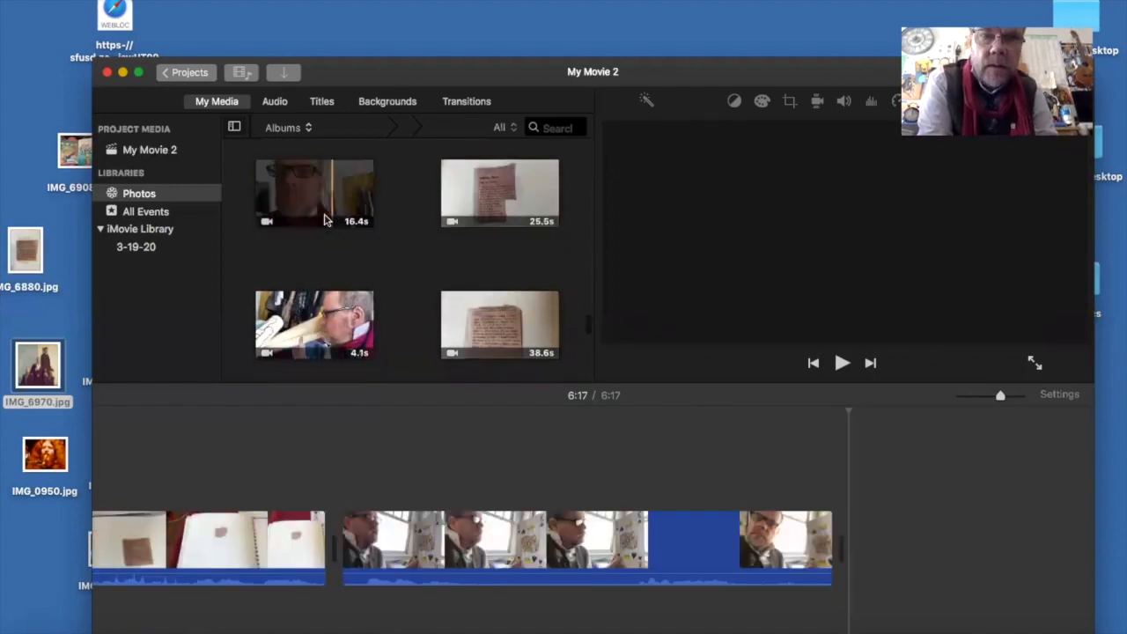
{"action": "left_click", "coordinate": [328, 220]}
{"action": "left_click", "coordinate": [330, 219]}
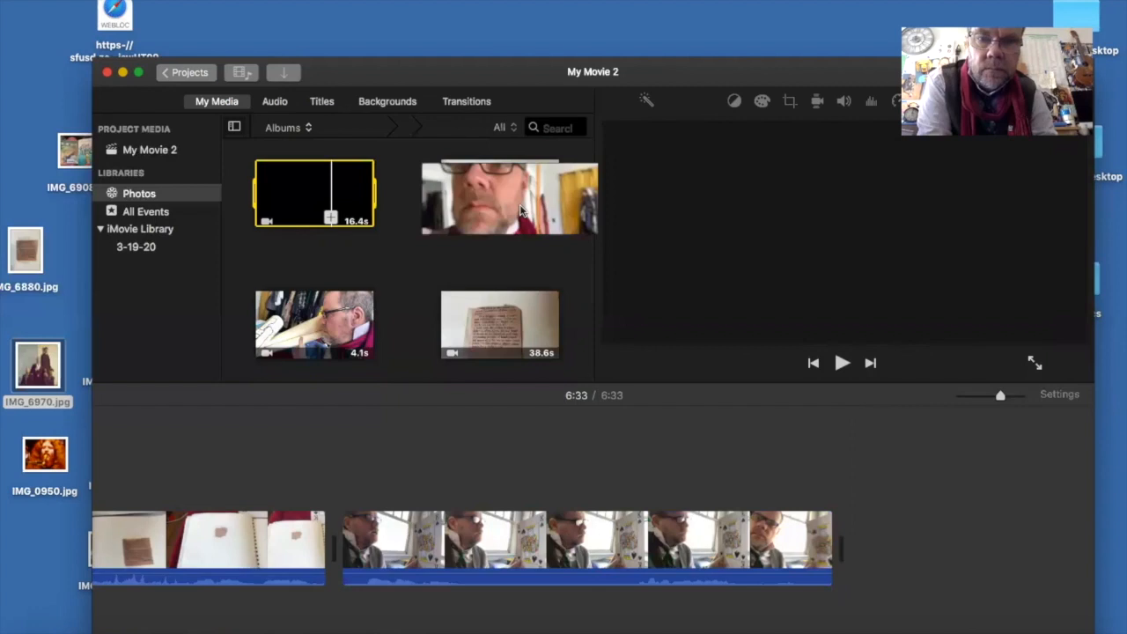
{"action": "left_click", "coordinate": [522, 221]}
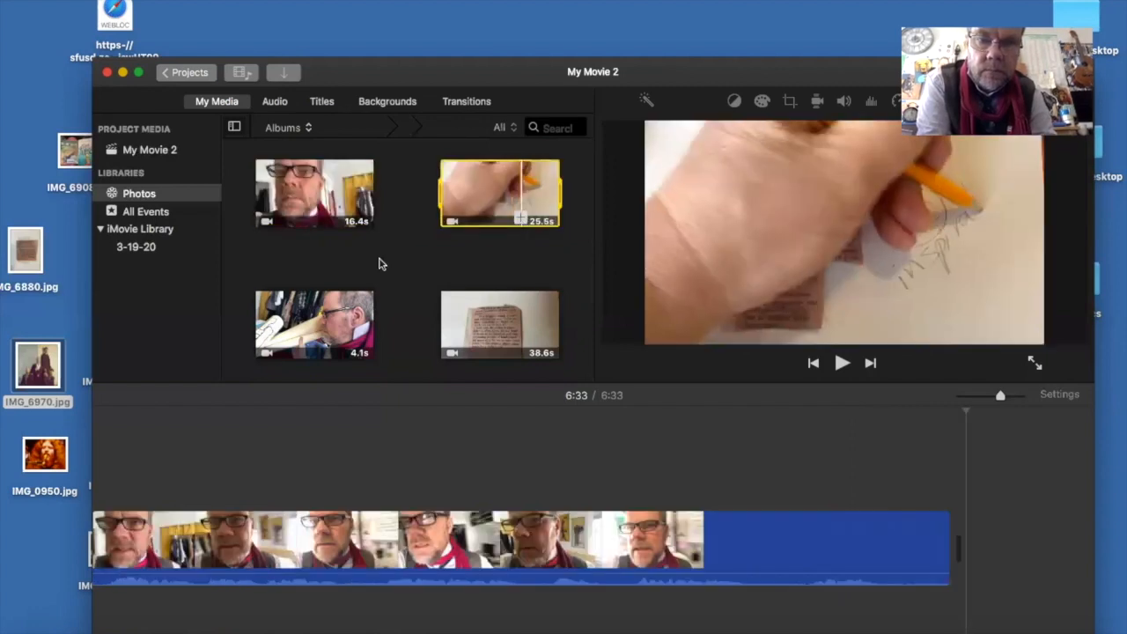
{"action": "key", "text": "e"}
- Append the 4.1 s clip with the paper rolls and the 38.6 s article clipping clip to the timeline
{"action": "scroll", "coordinate": [403, 280], "scroll_direction": "down", "scroll_amount": 3}
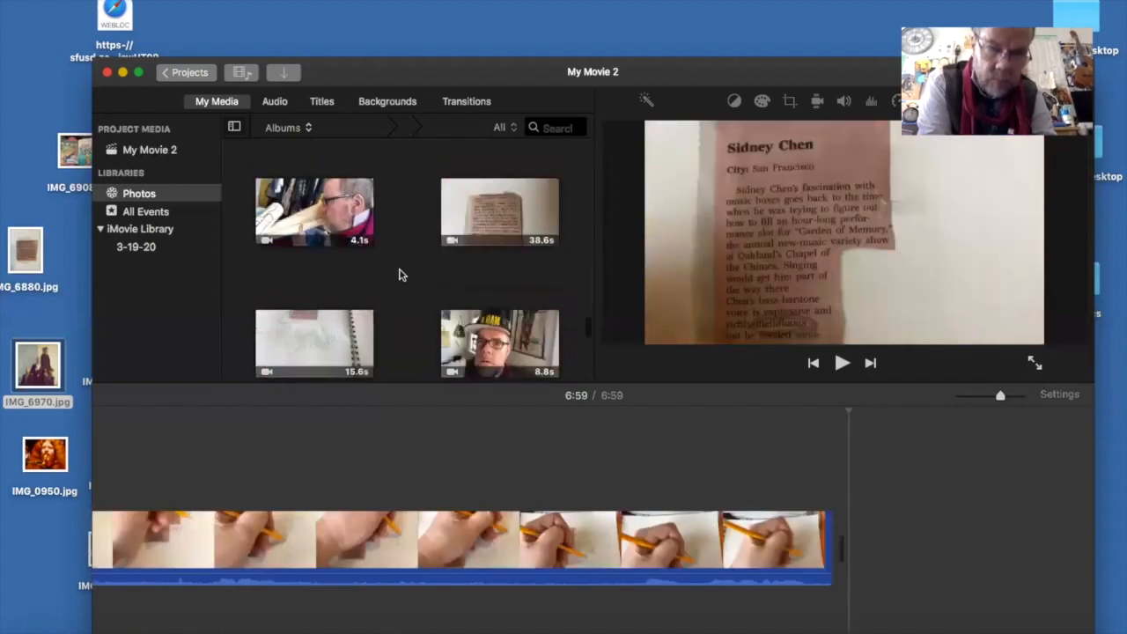
{"action": "left_click", "coordinate": [339, 226]}
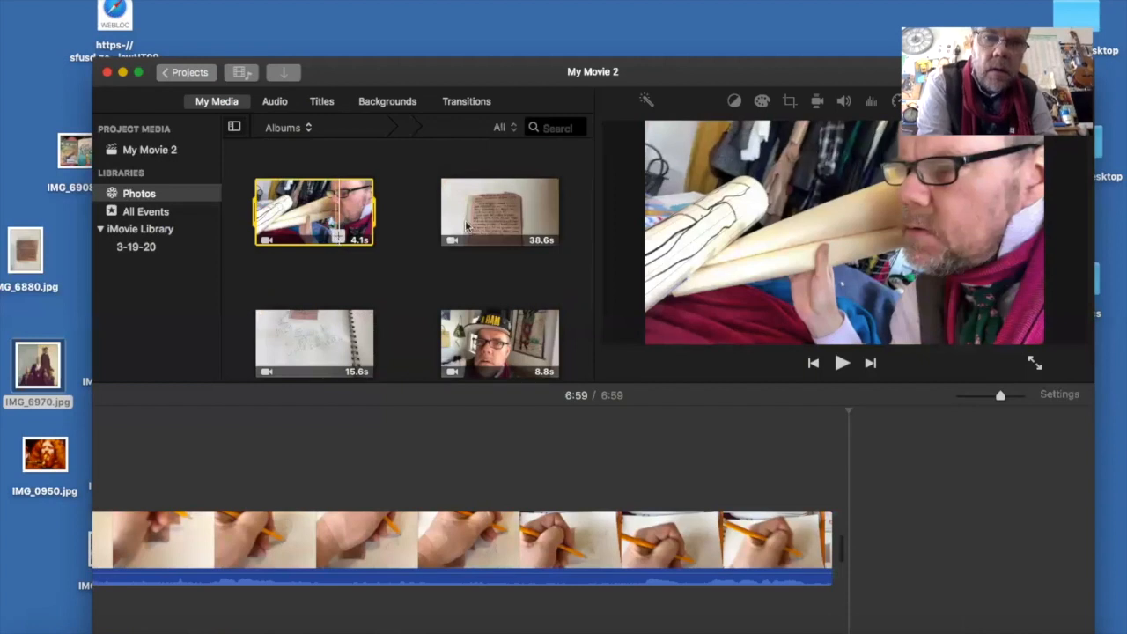
{"action": "key", "text": "e"}
{"action": "left_click", "coordinate": [507, 234]}
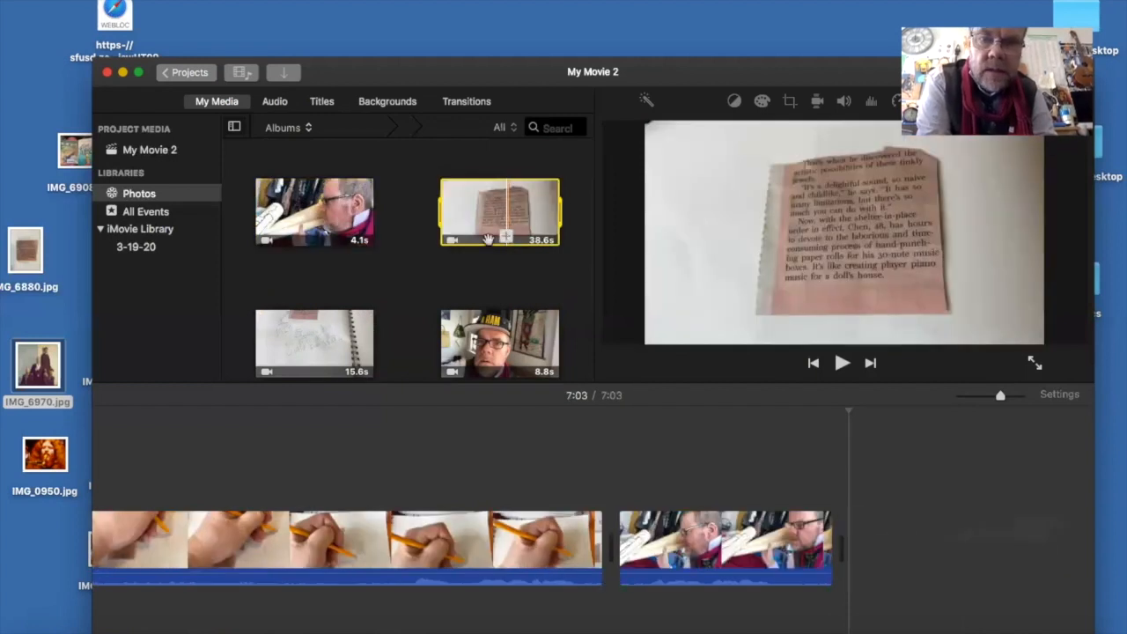
{"action": "key", "text": "e"}
- Append the 15.6 s handwritten notebook page clip and the 8.8 s black cap clip to the timeline
{"action": "scroll", "coordinate": [423, 290], "scroll_direction": "down", "scroll_amount": 3}
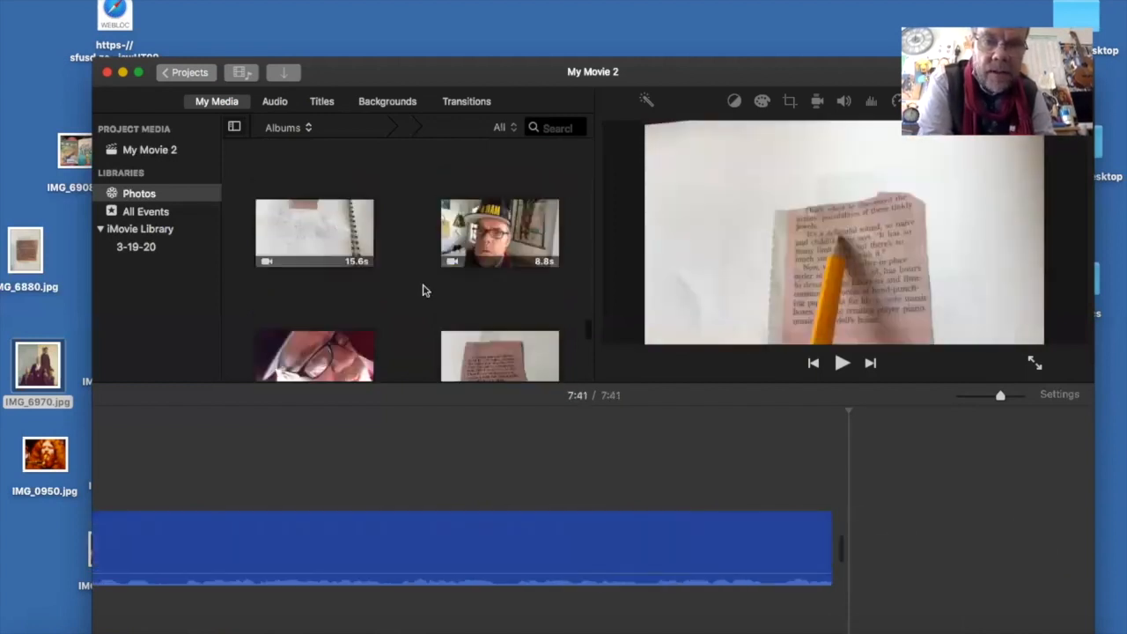
{"action": "left_click", "coordinate": [319, 233]}
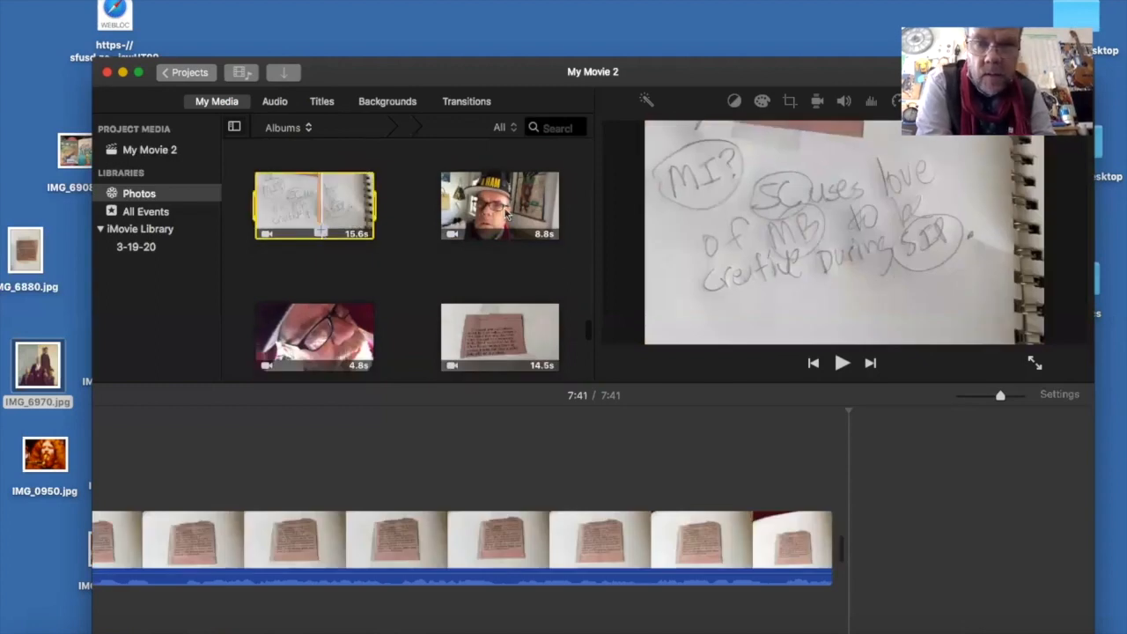
{"action": "key", "text": "e"}
{"action": "left_click", "coordinate": [502, 226]}
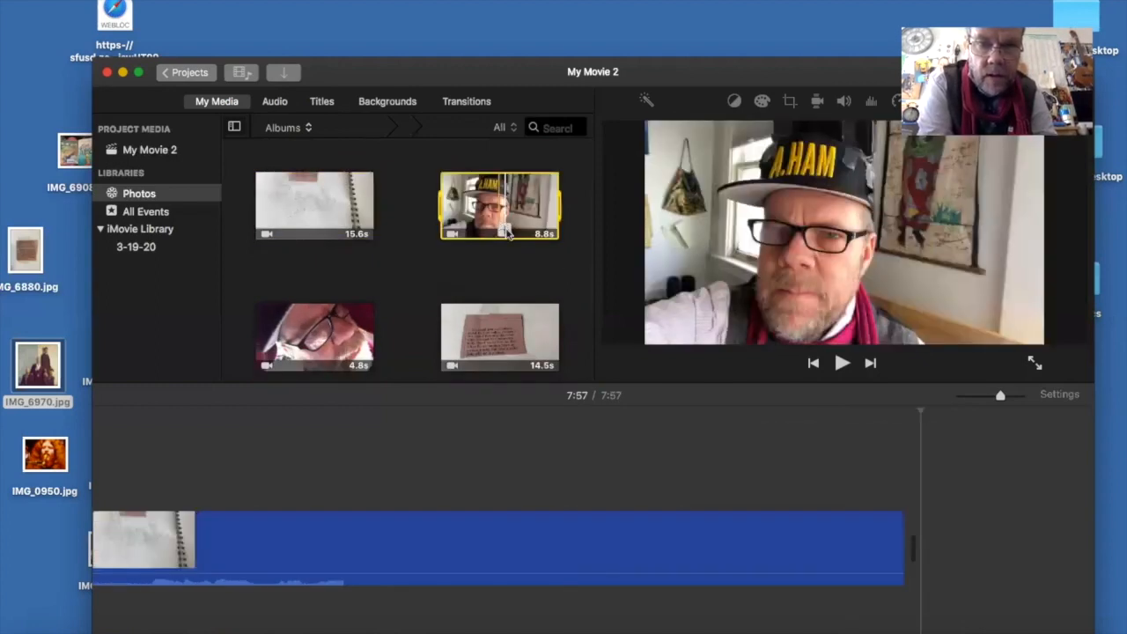
{"action": "key", "text": "e"}
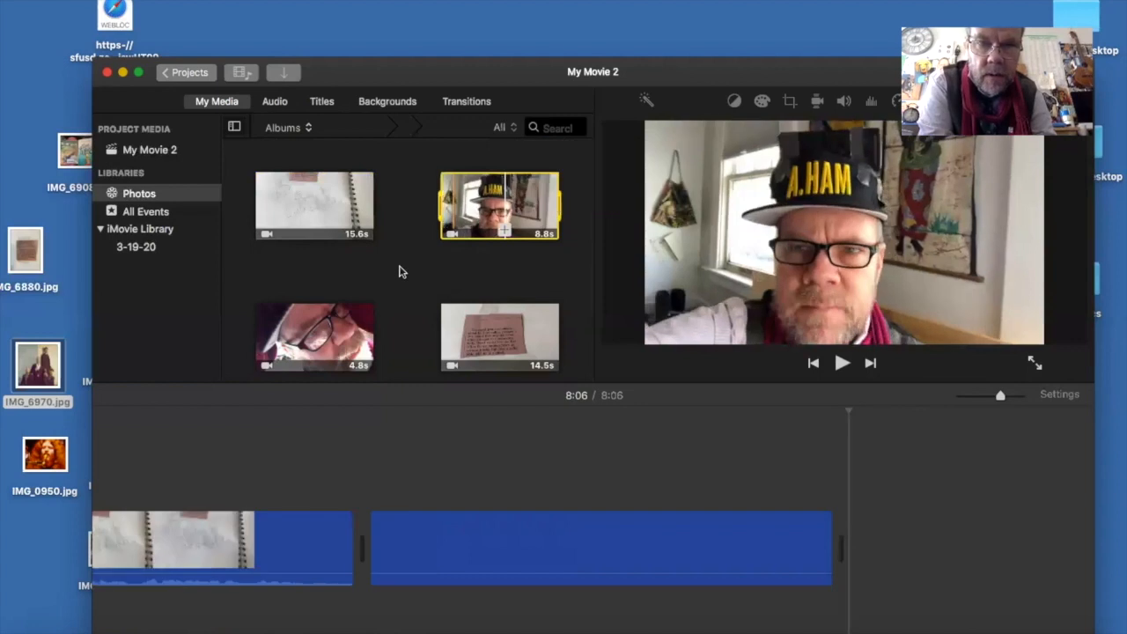
- Append the 4.8 s close-up glasses clip and the 14.5 s article clipping clip to the timeline
{"action": "scroll", "coordinate": [321, 211], "scroll_direction": "down", "scroll_amount": 3}
{"action": "left_click", "coordinate": [321, 218]}
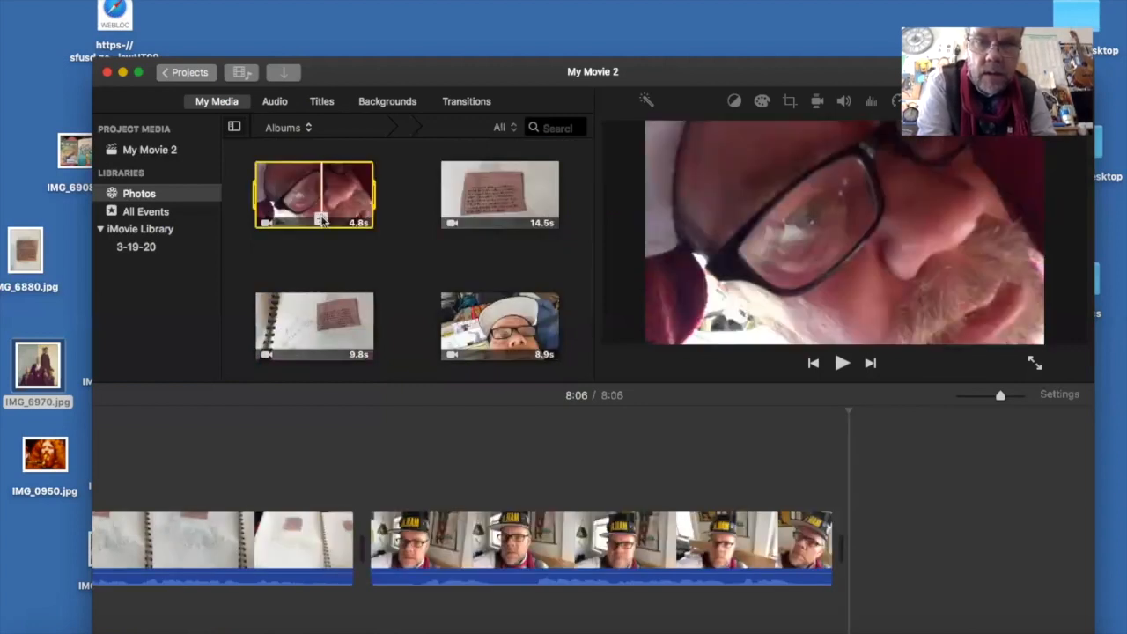
{"action": "left_click", "coordinate": [321, 220]}
{"action": "left_click", "coordinate": [485, 214]}
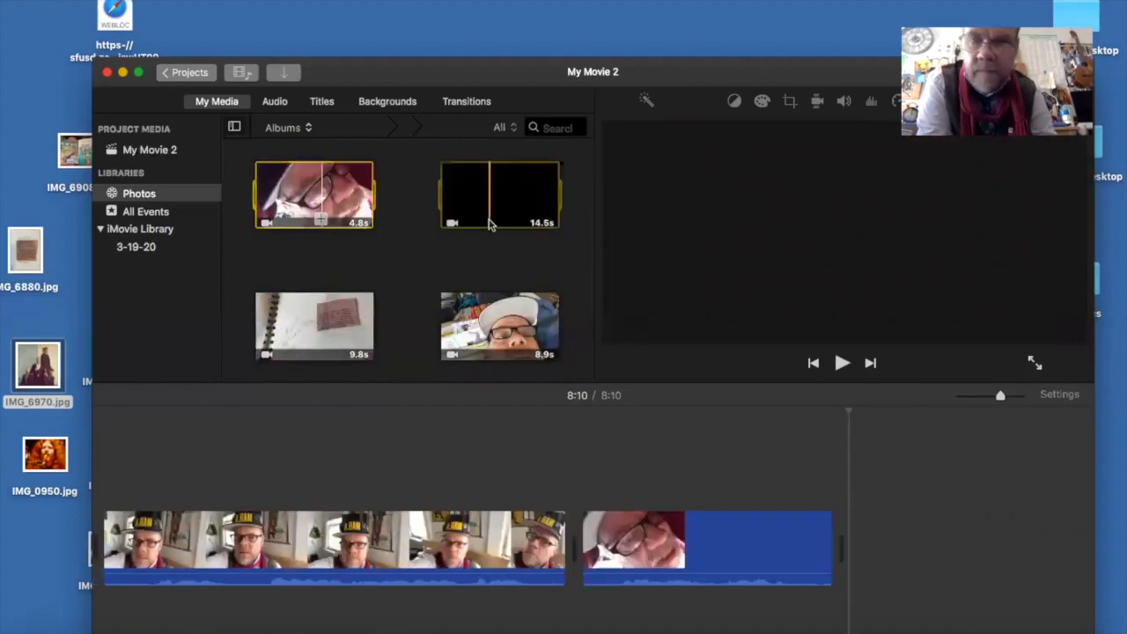
{"action": "left_click", "coordinate": [488, 220]}
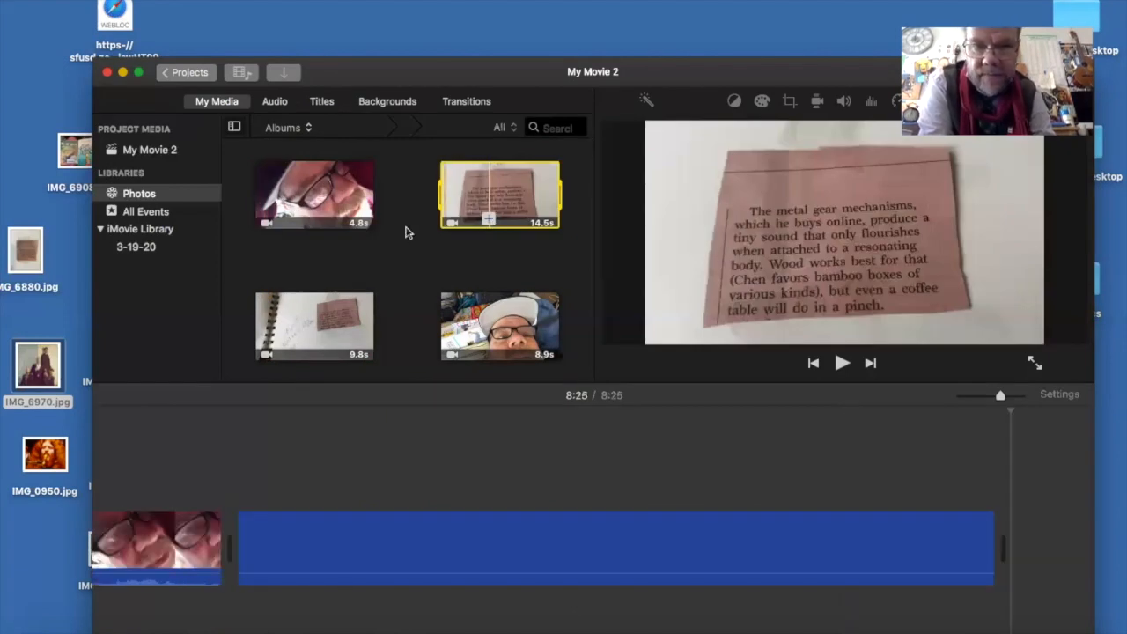
- Append the 9.8 s notebook page clip with the pink clipping and the 8.9 s white cap clip to the timeline
{"action": "scroll", "coordinate": [405, 232], "scroll_direction": "down", "scroll_amount": 3}
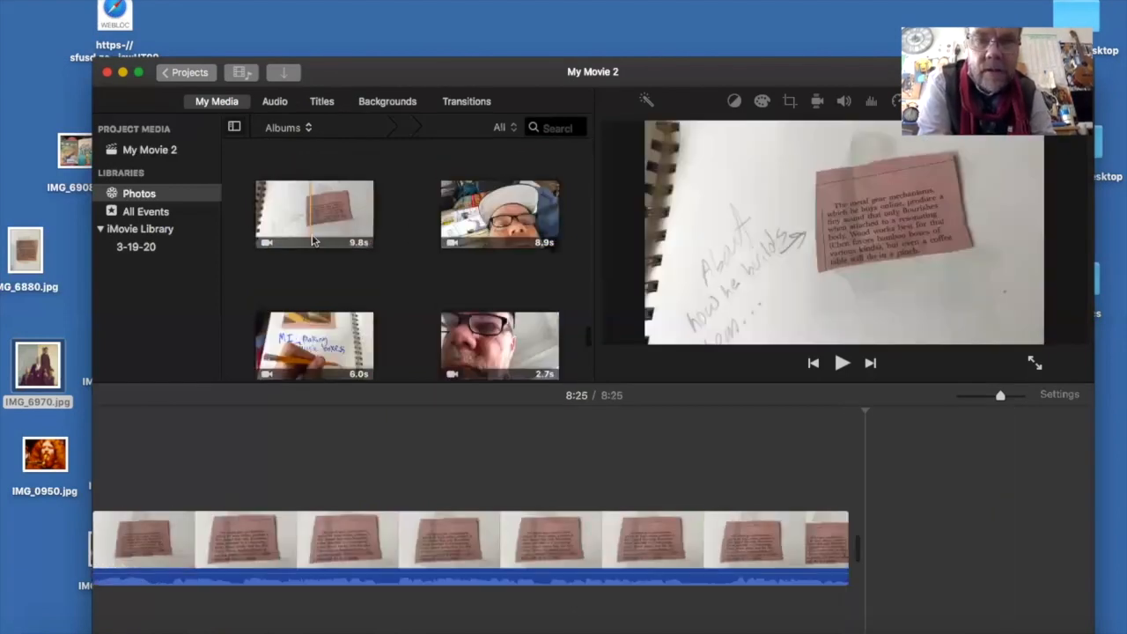
{"action": "left_click", "coordinate": [313, 241]}
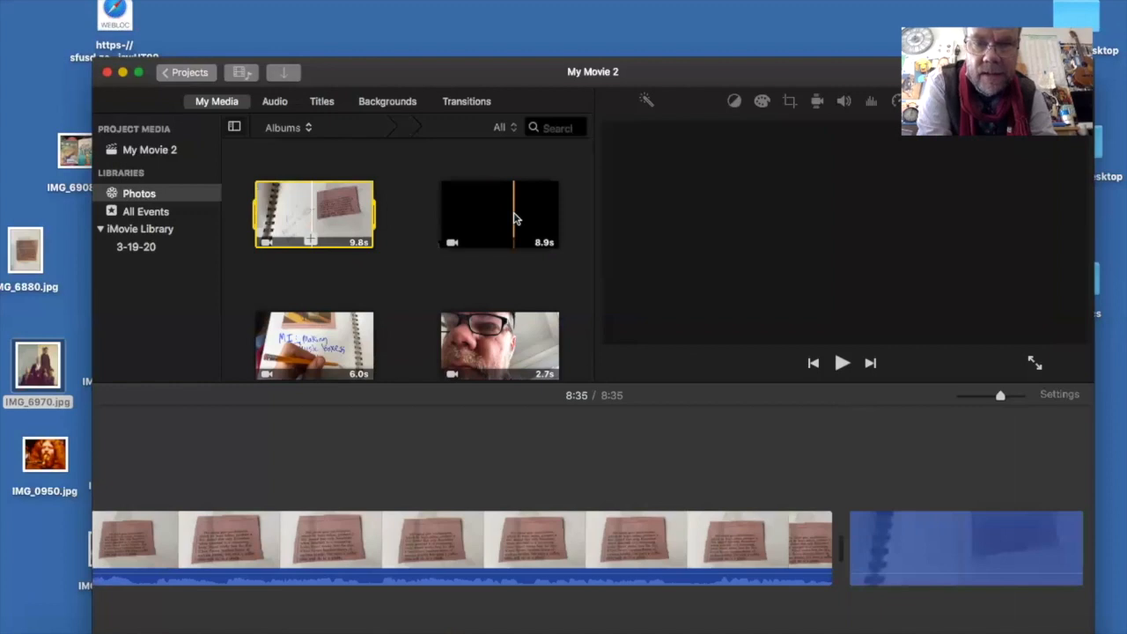
{"action": "left_click", "coordinate": [515, 240]}
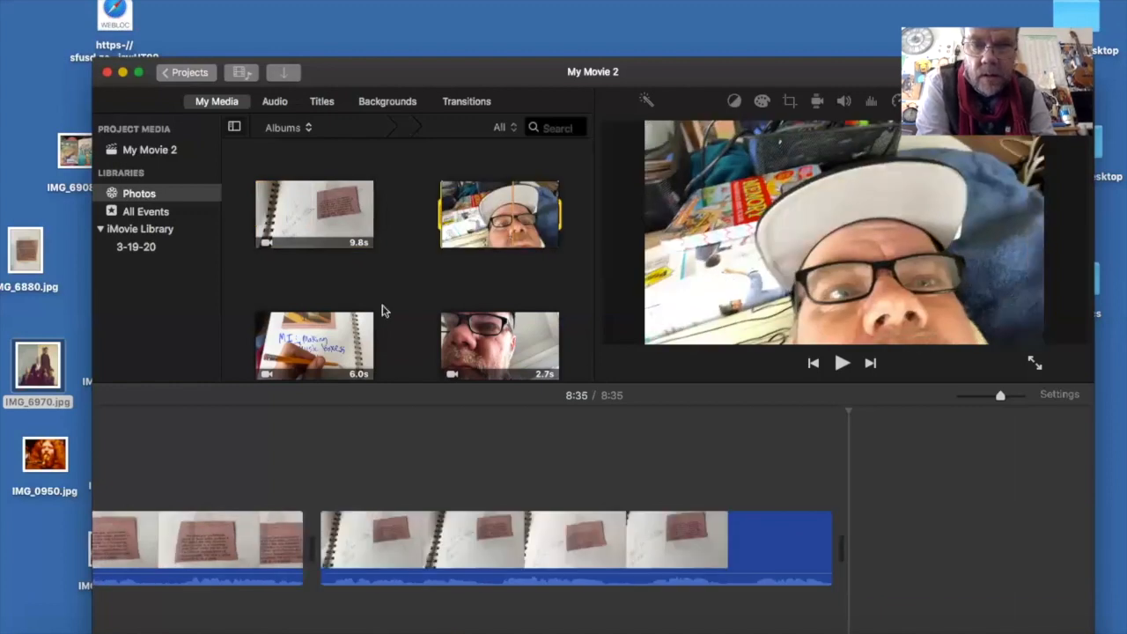
- Append the 6.0 s clip of the pencil on the notebook page and the 2.7 s close-up glasses clip to the timeline
{"action": "left_click", "coordinate": [357, 348]}
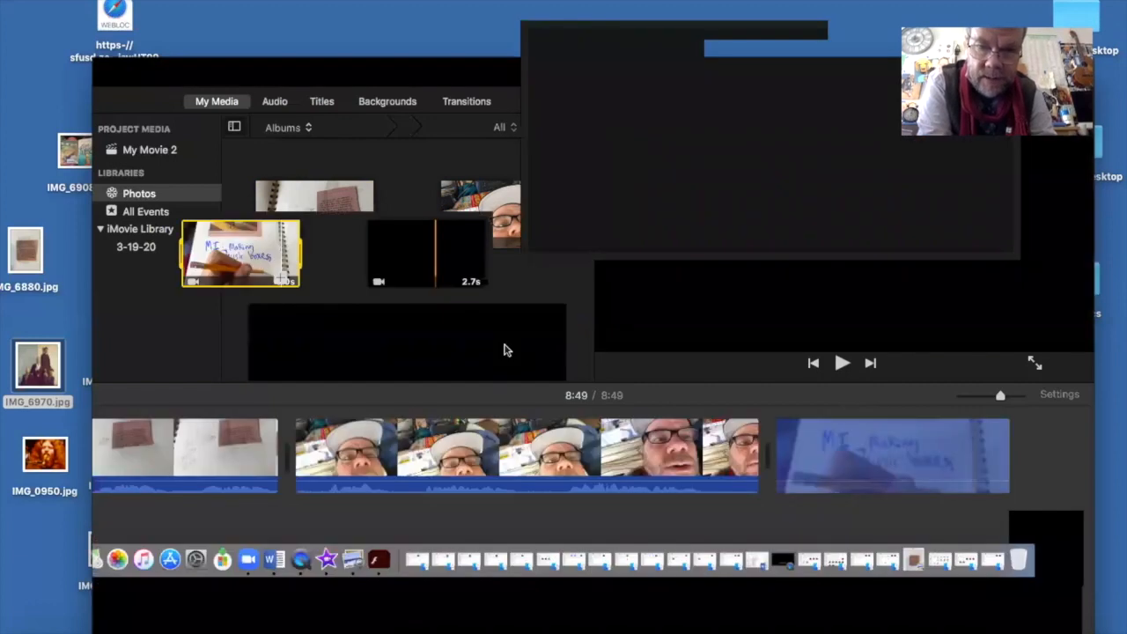
{"action": "left_click", "coordinate": [504, 370]}
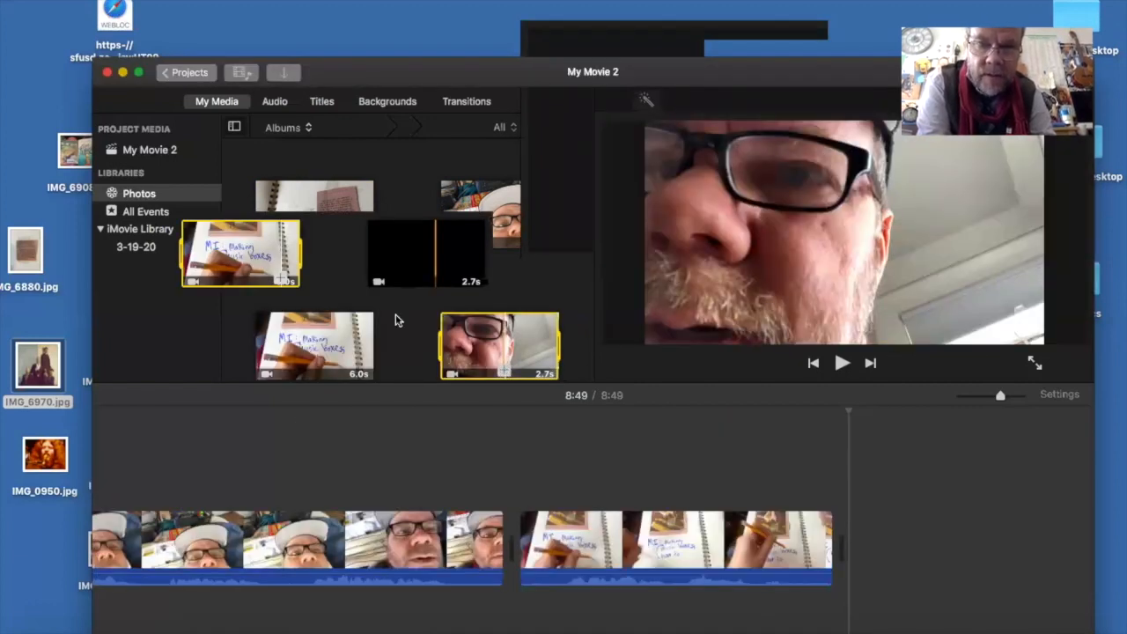
{"action": "key", "text": "e"}
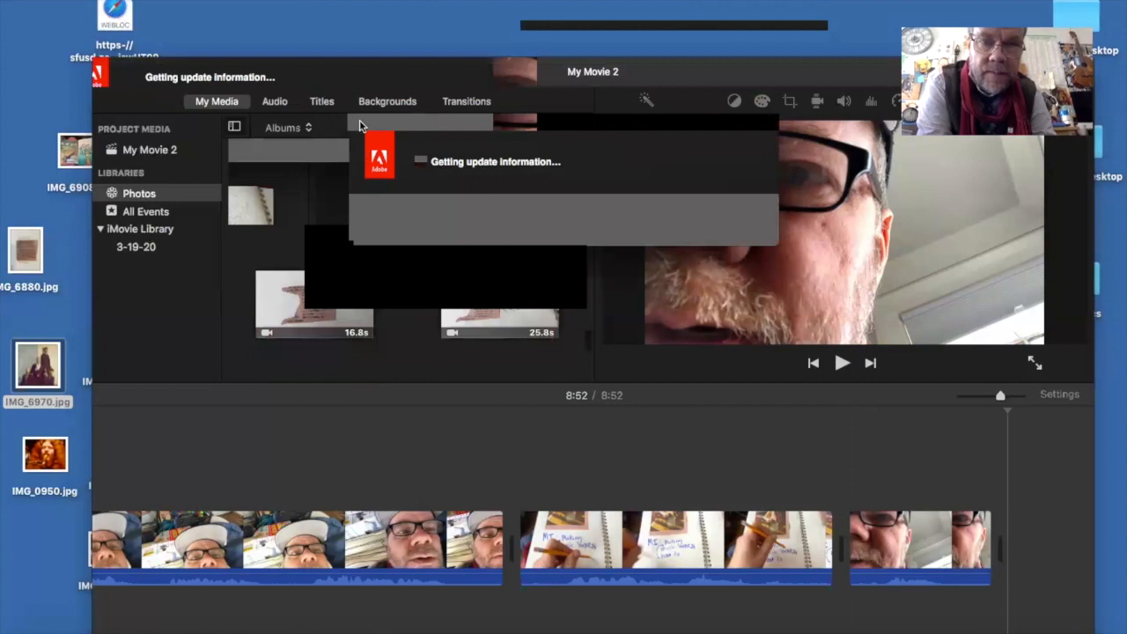
- Append the 16.8 s notched clipping clip and the 25.8 s "Musical Choices" notebook clip to the timeline
{"action": "scroll", "coordinate": [352, 300], "scroll_direction": "down", "scroll_amount": 3}
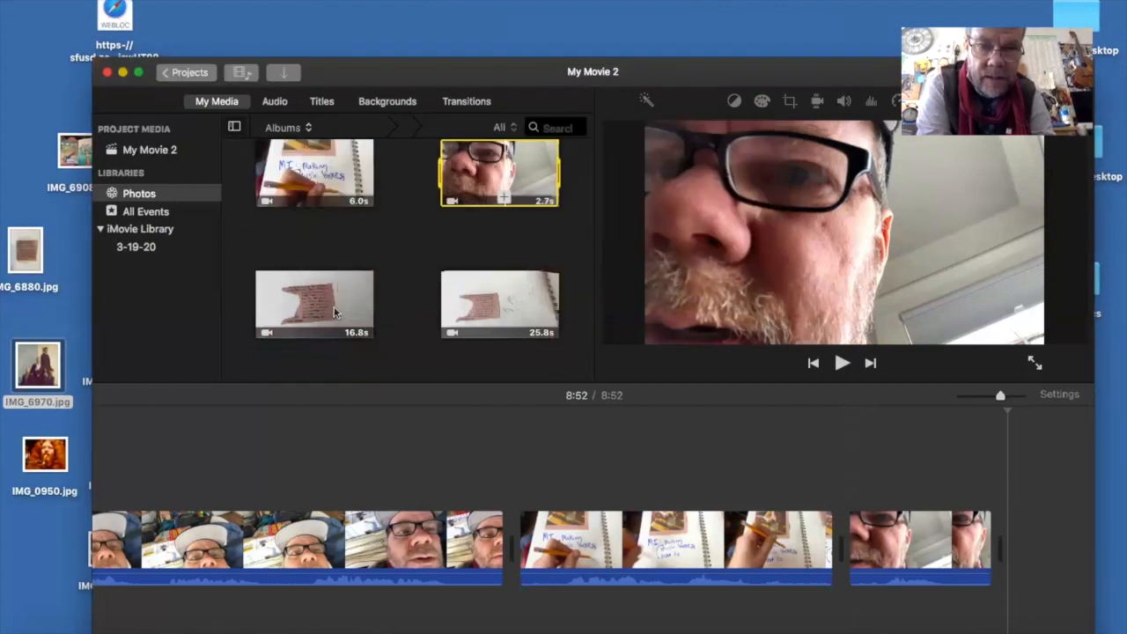
{"action": "left_click", "coordinate": [335, 332]}
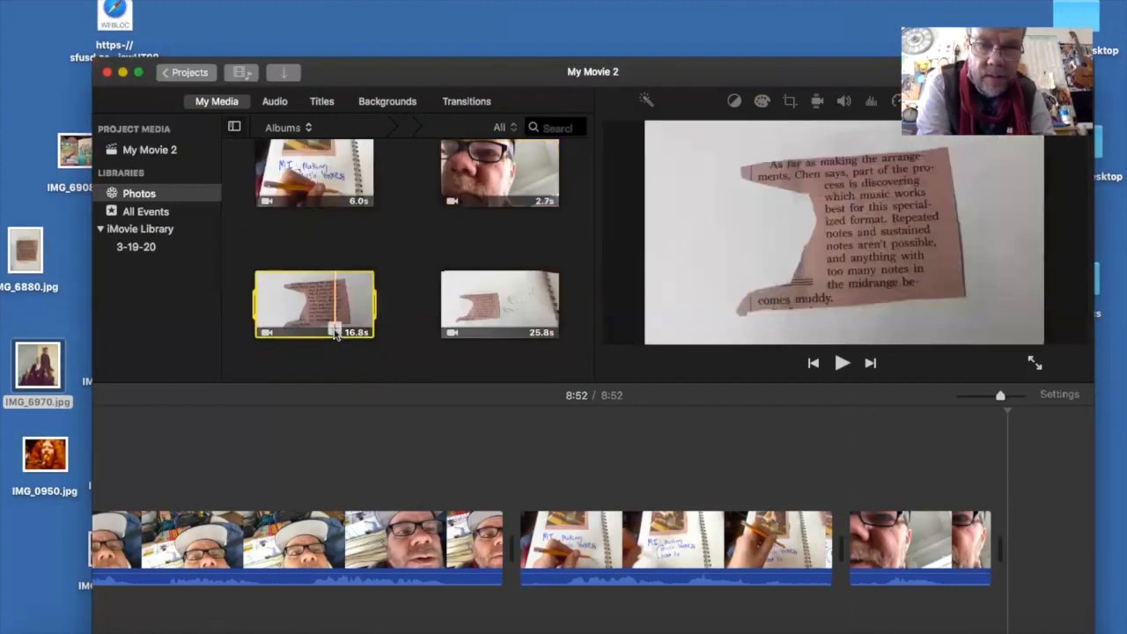
{"action": "left_click", "coordinate": [335, 330]}
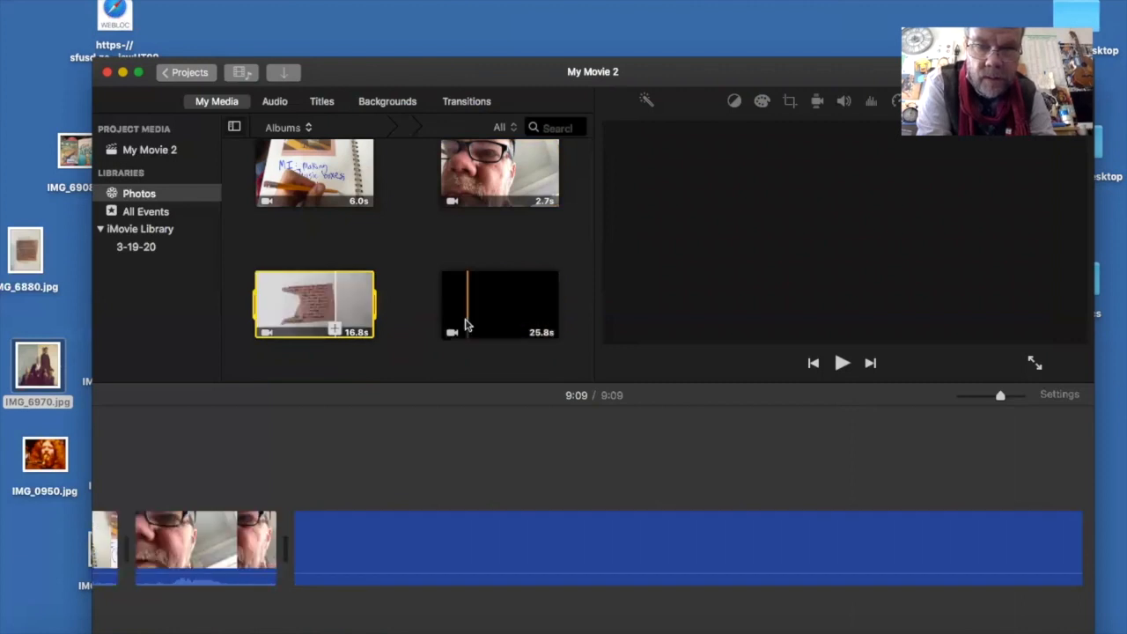
{"action": "left_click", "coordinate": [465, 322]}
{"action": "left_click", "coordinate": [470, 330]}
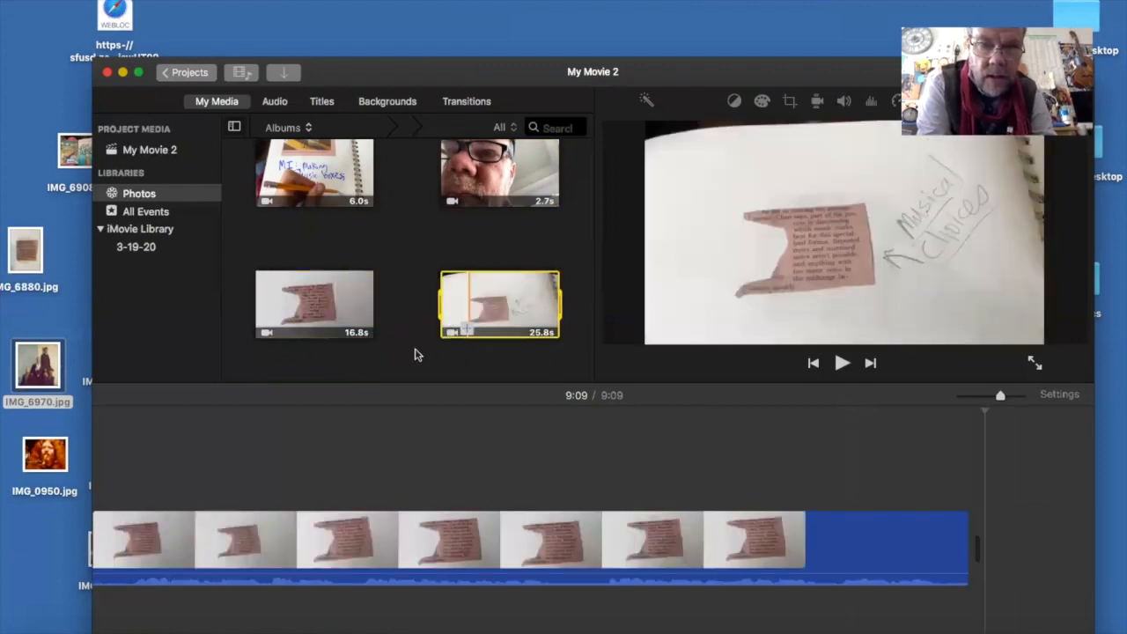
- Append the 28.5 s article clipping clip and the 10.3 s notebook clipping clip to the timeline
{"action": "scroll", "coordinate": [319, 282], "scroll_direction": "down", "scroll_amount": 3}
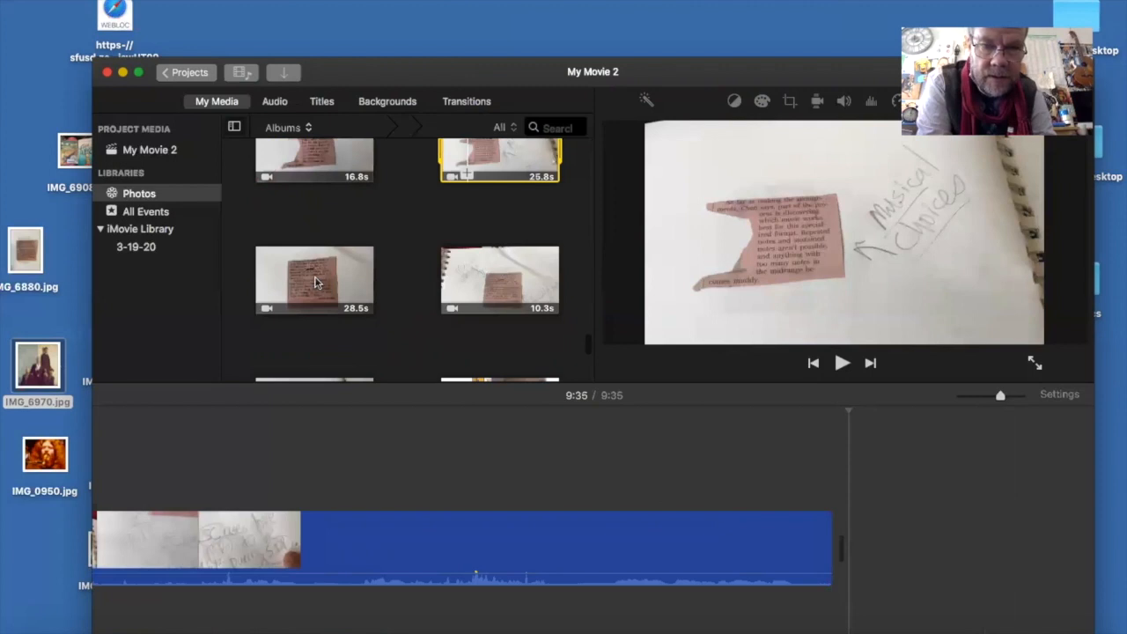
{"action": "left_click", "coordinate": [316, 281]}
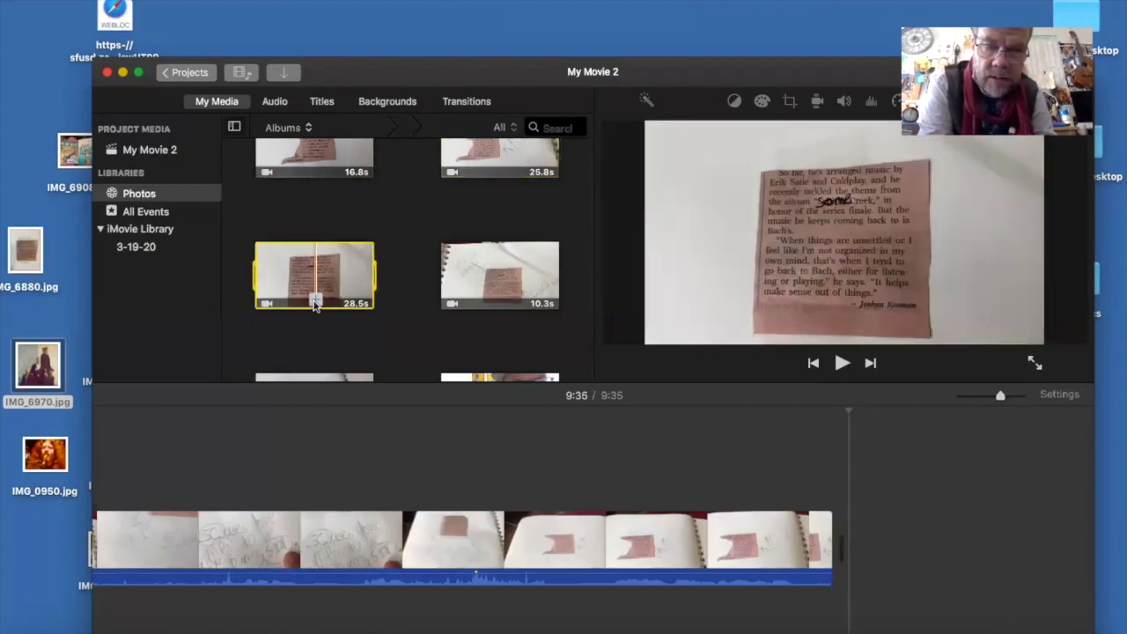
{"action": "left_click", "coordinate": [315, 302]}
{"action": "left_click", "coordinate": [501, 301]}
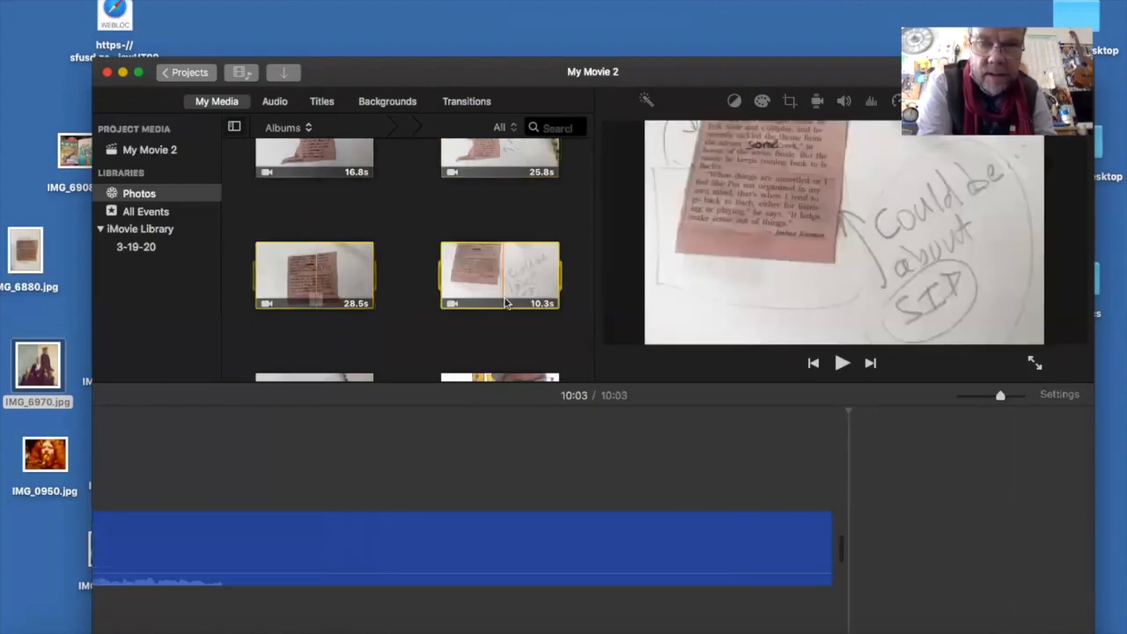
{"action": "left_click", "coordinate": [505, 303]}
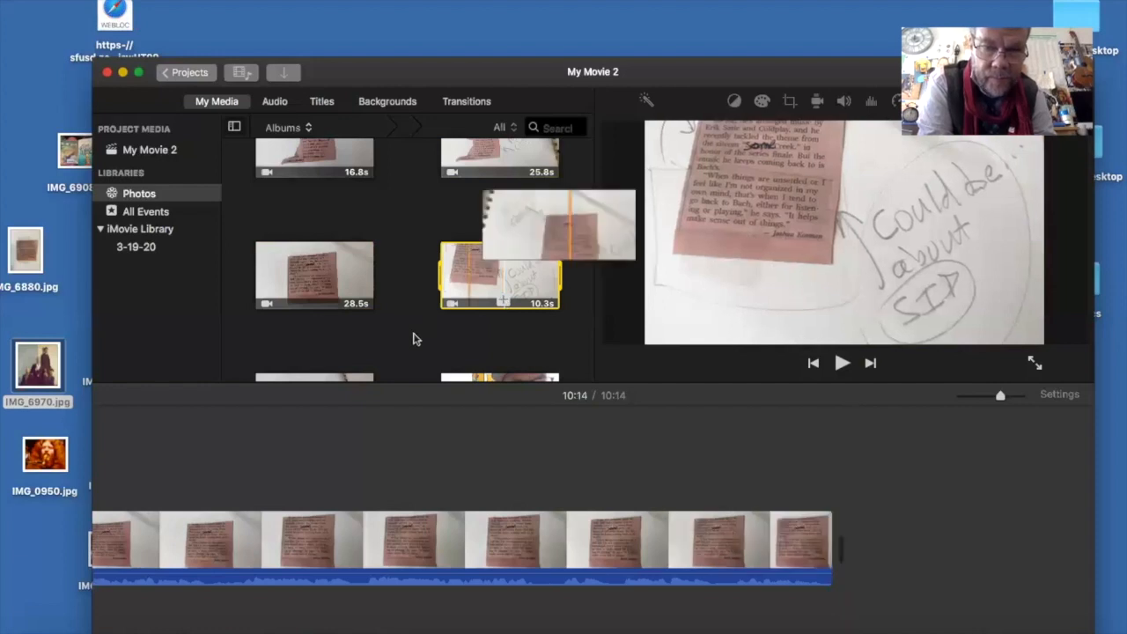
- Append the 7.7 s small clipping clip and the 9.9 s cap and red scarf clip to the timeline
{"action": "scroll", "coordinate": [413, 337], "scroll_direction": "down", "scroll_amount": 3}
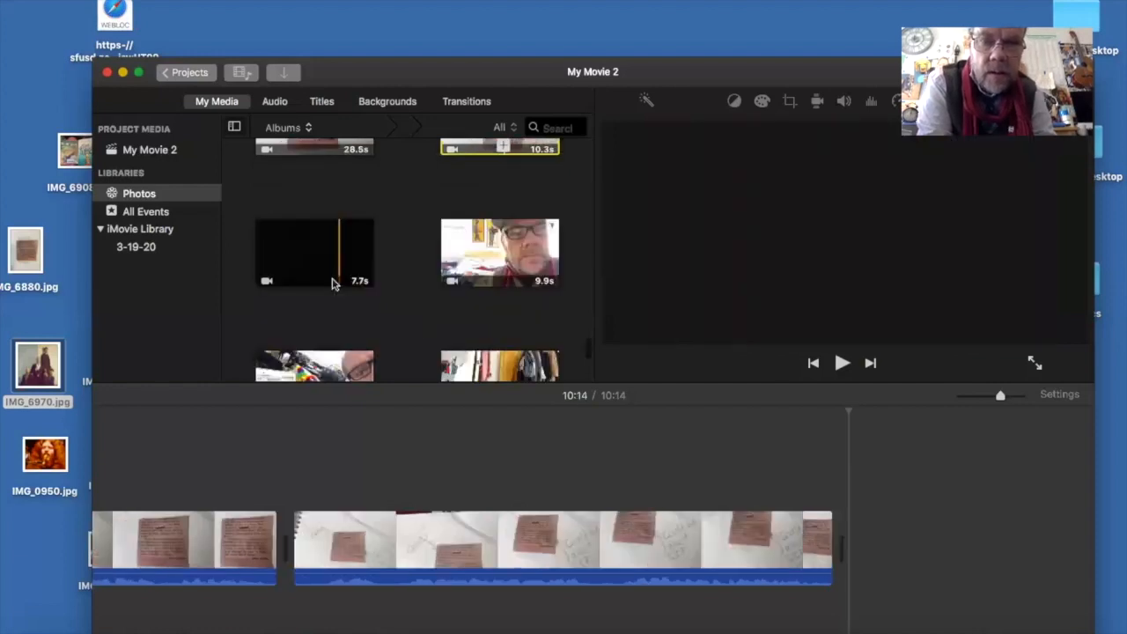
{"action": "left_click", "coordinate": [335, 281]}
{"action": "left_click", "coordinate": [337, 280]}
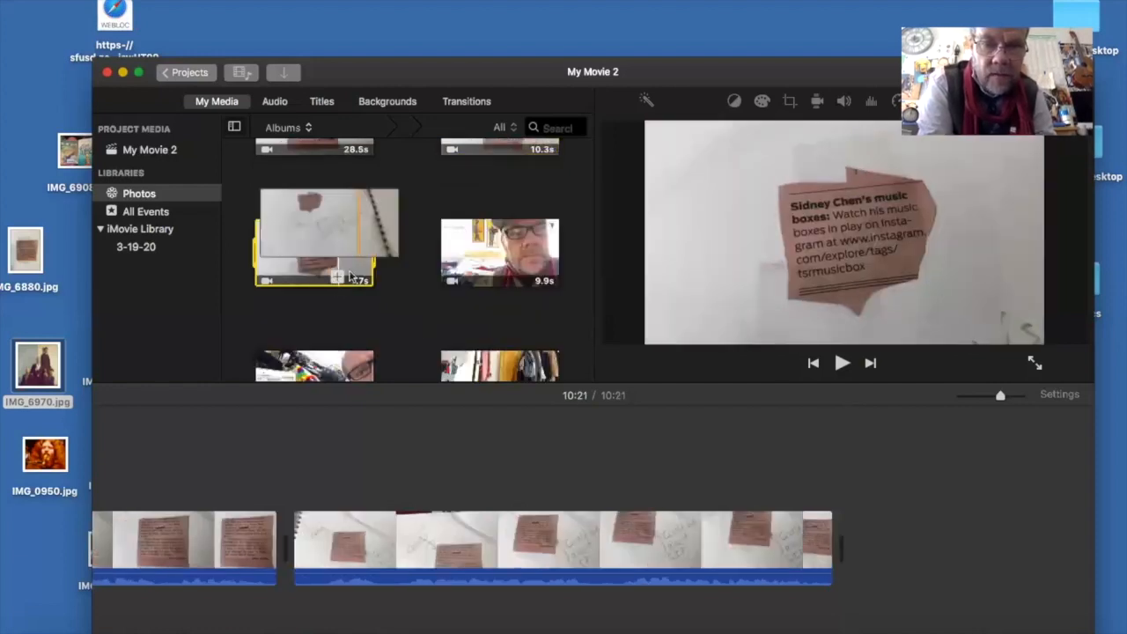
{"action": "left_click", "coordinate": [491, 277]}
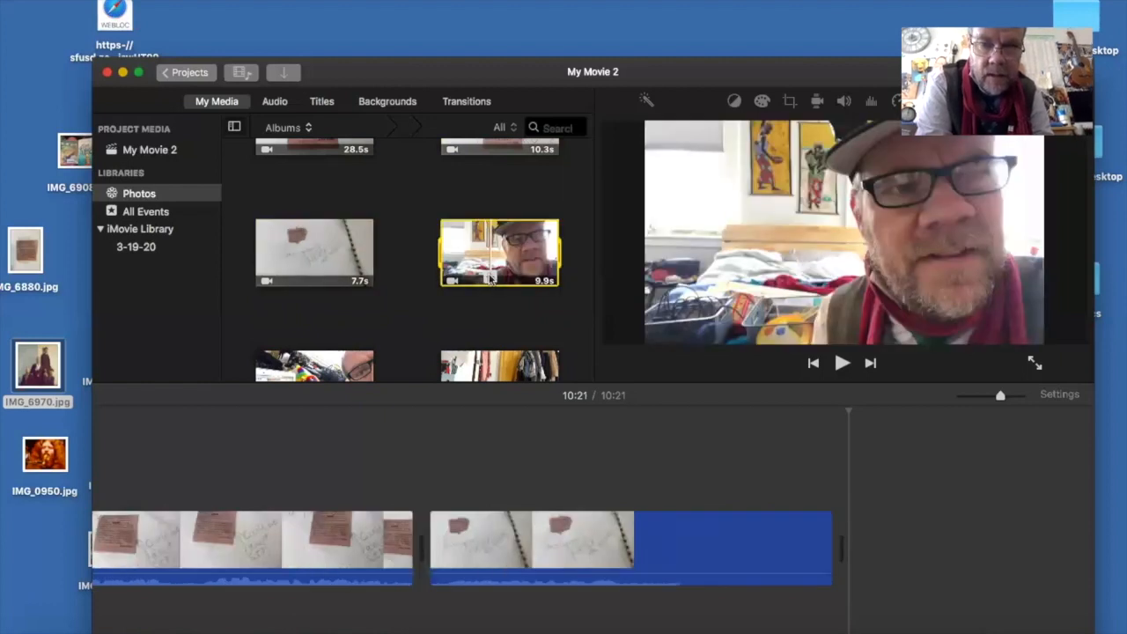
{"action": "left_click", "coordinate": [490, 279]}
- Append the 9.5 s clip with the rainbow-coloured toy and the 4.8 s clip of the laptop before the clothes rack to the timeline
{"action": "scroll", "coordinate": [370, 308], "scroll_direction": "down", "scroll_amount": 2}
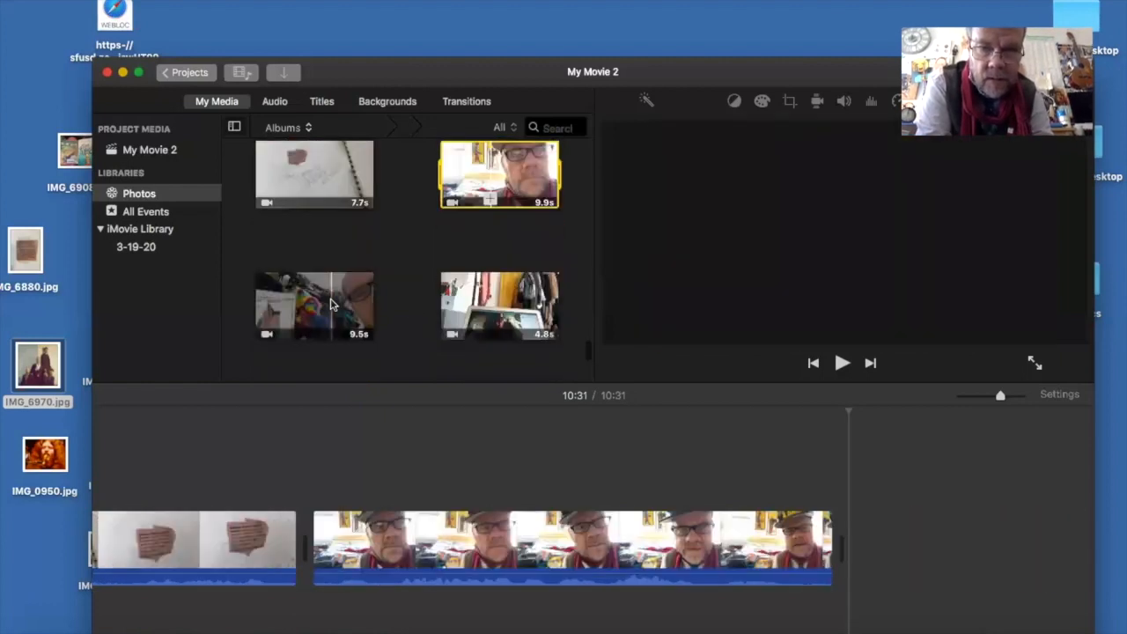
{"action": "left_click", "coordinate": [331, 304]}
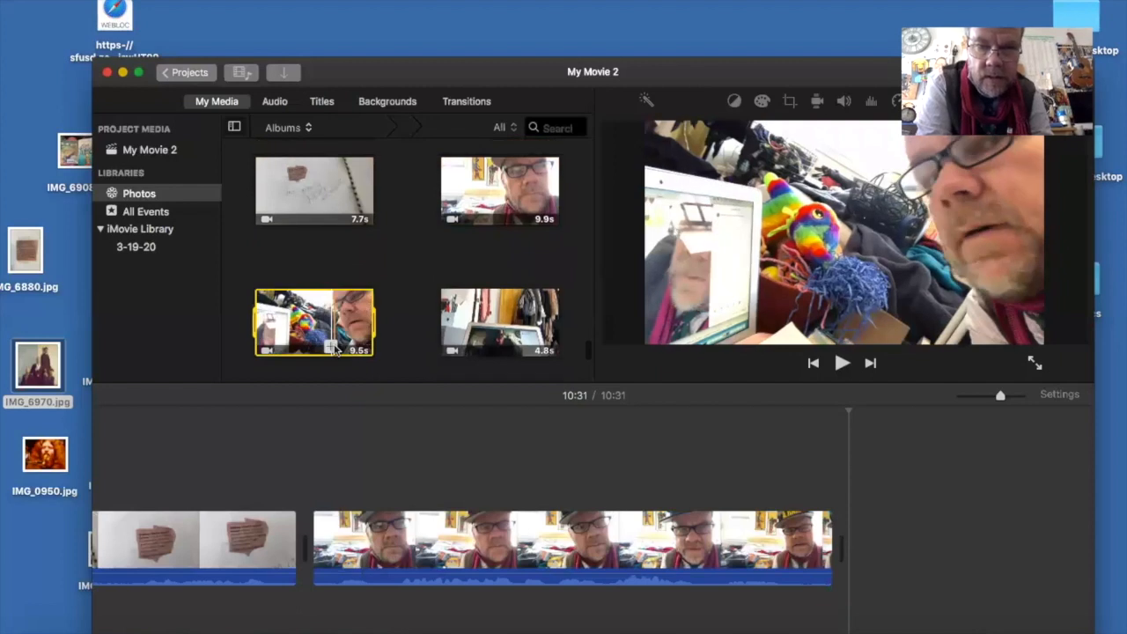
{"action": "left_click", "coordinate": [334, 350]}
{"action": "left_click", "coordinate": [486, 323]}
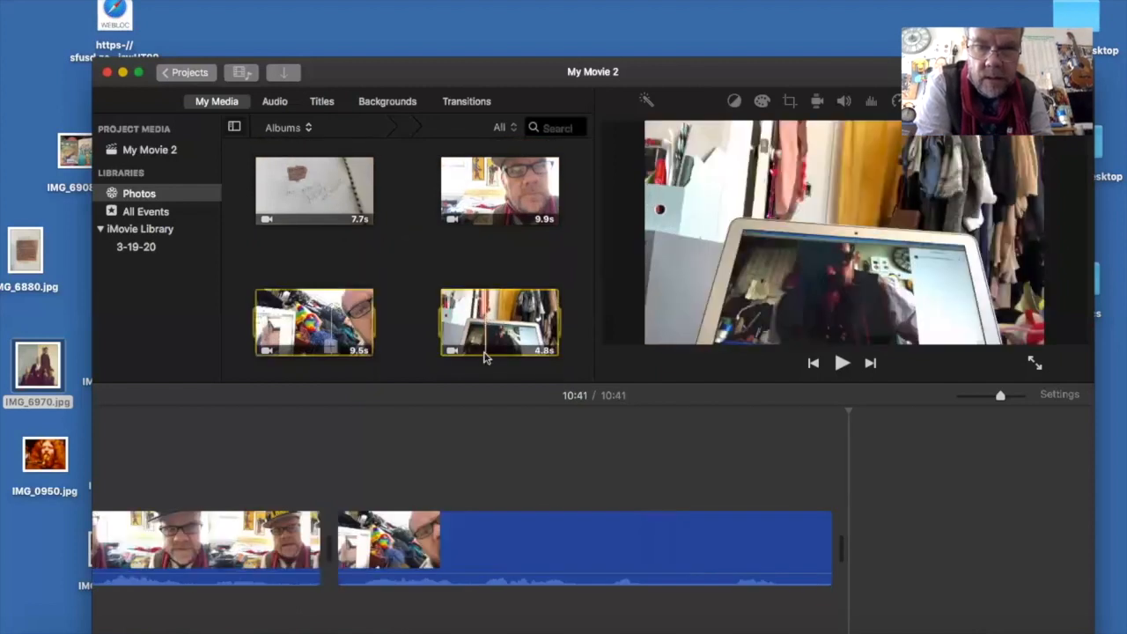
{"action": "left_click", "coordinate": [485, 348]}
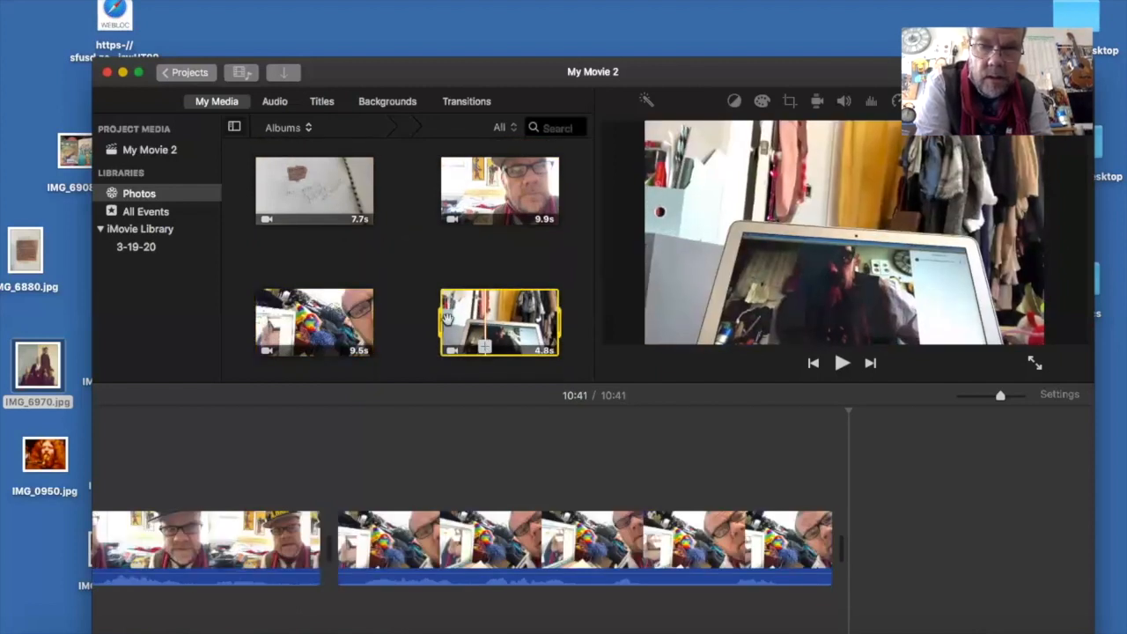
- Append the 2.7 s clip with the raised finger and pencil to the timeline
{"action": "scroll", "coordinate": [394, 303], "scroll_direction": "down", "scroll_amount": 3}
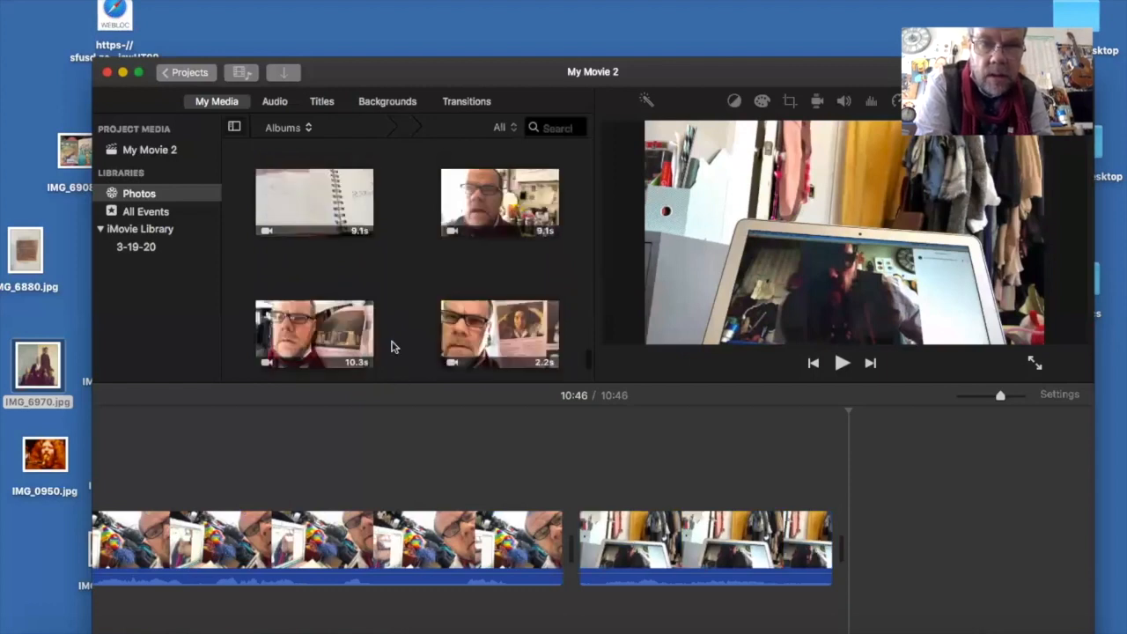
{"action": "scroll", "coordinate": [379, 261], "scroll_direction": "up", "scroll_amount": 2}
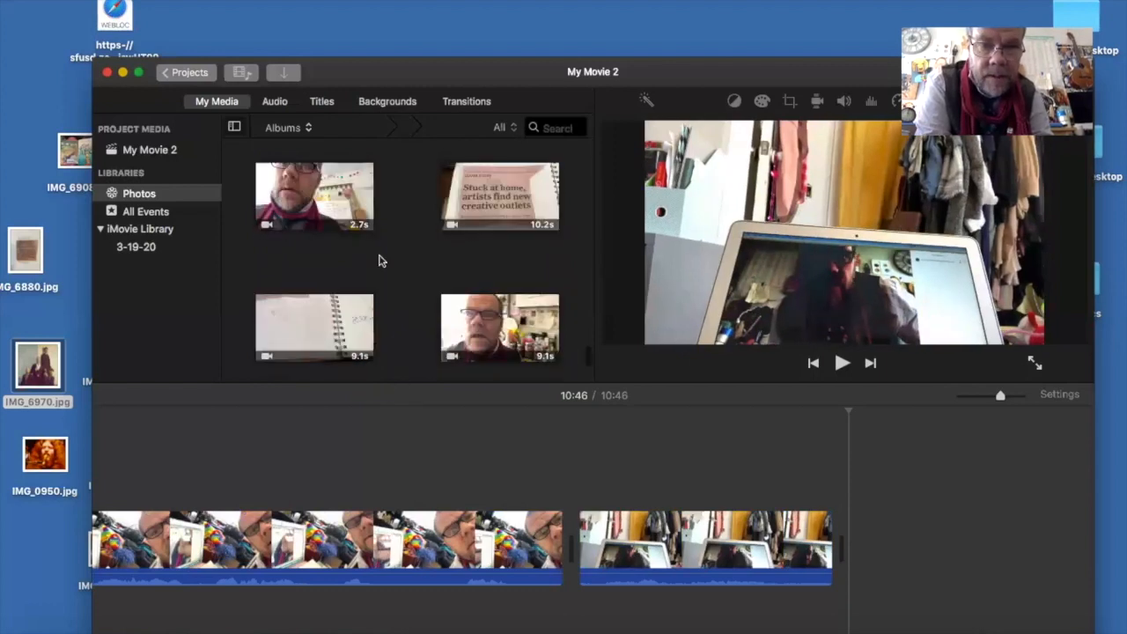
{"action": "left_click", "coordinate": [326, 224]}
{"action": "left_click", "coordinate": [335, 228]}
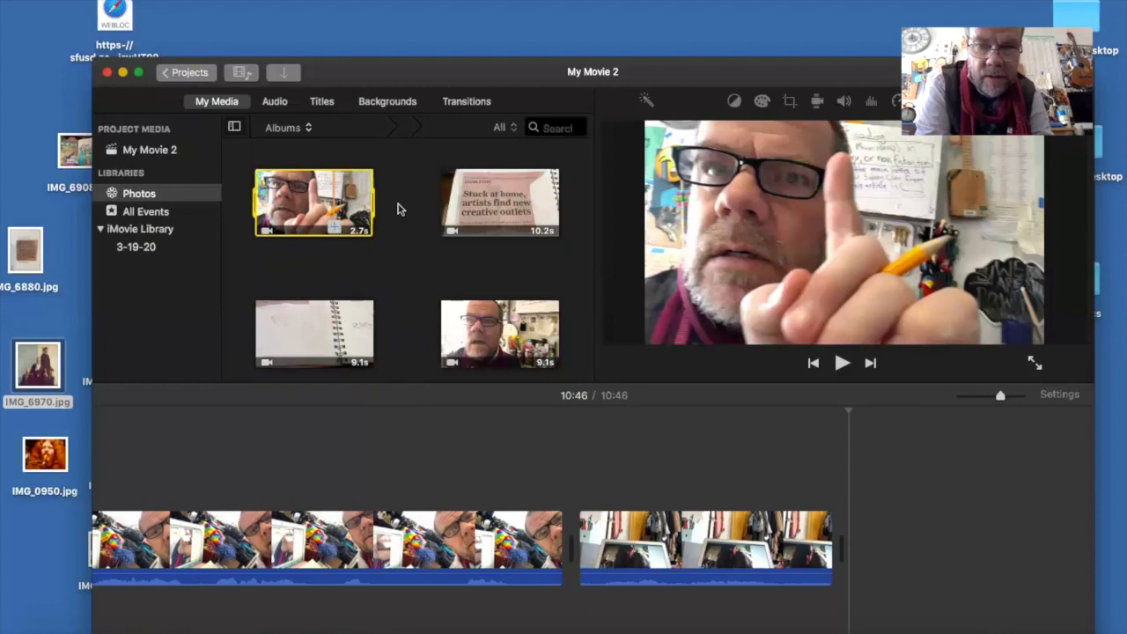
- Append the 10.2 s "Stuck at home" headline clip, the 9.1 s notebook clip and the 9.1 s newspaper clip to the timeline
{"action": "left_click", "coordinate": [473, 210]}
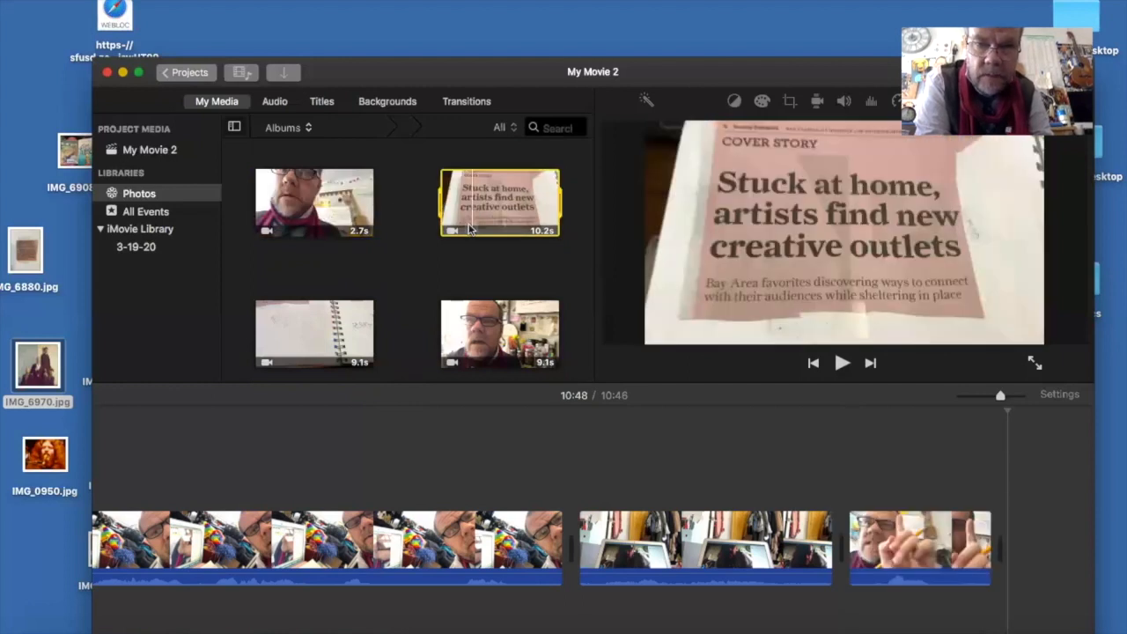
{"action": "left_click", "coordinate": [343, 337]}
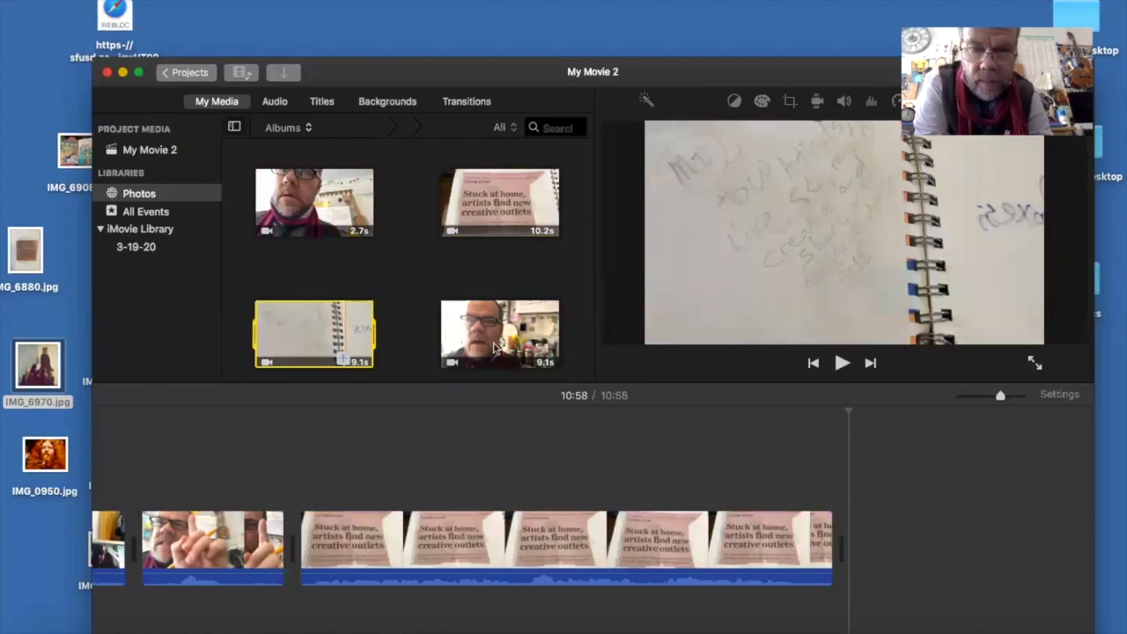
{"action": "left_click", "coordinate": [497, 357]}
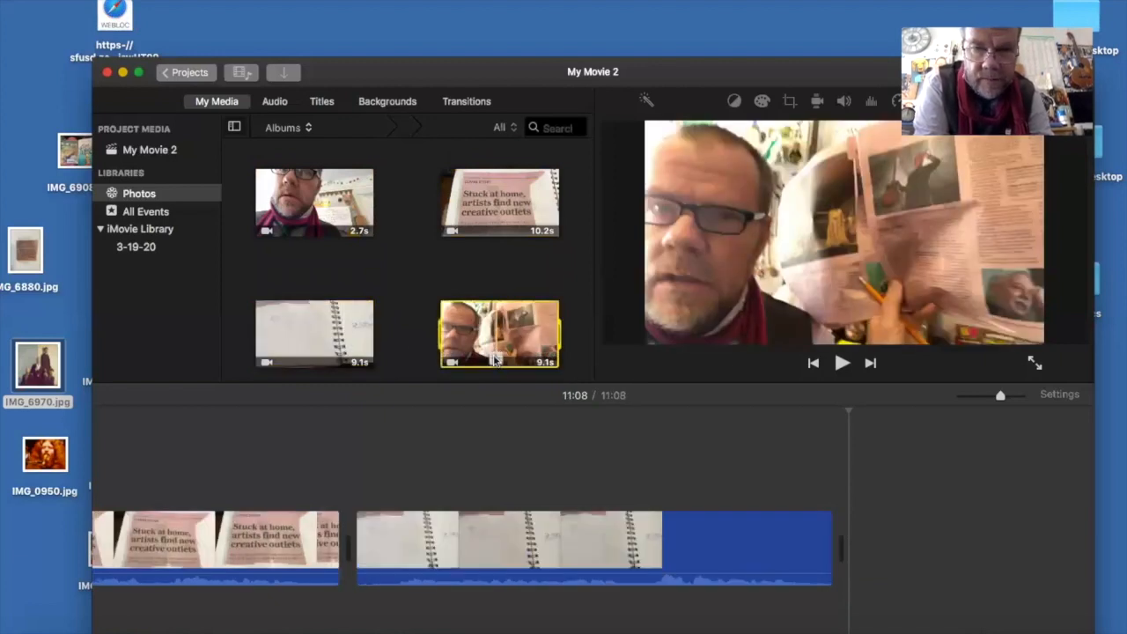
- Append the 10.3 s open newspaper clip and the 2.2 s cover story clip to the timeline
{"action": "scroll", "coordinate": [398, 335], "scroll_direction": "down", "scroll_amount": 3}
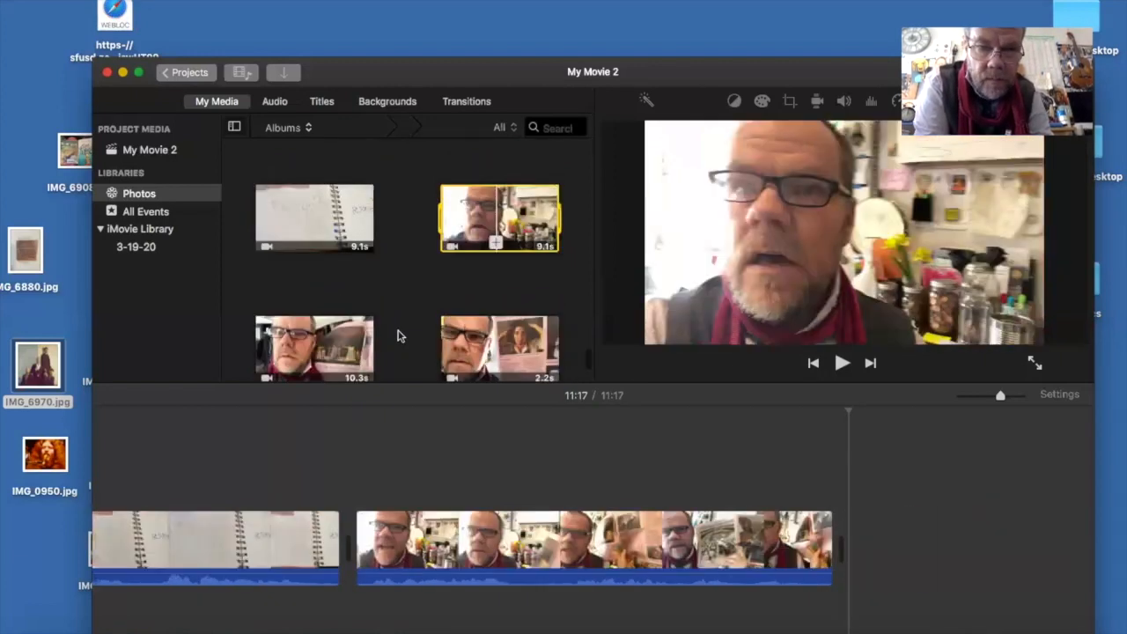
{"action": "left_click", "coordinate": [314, 358]}
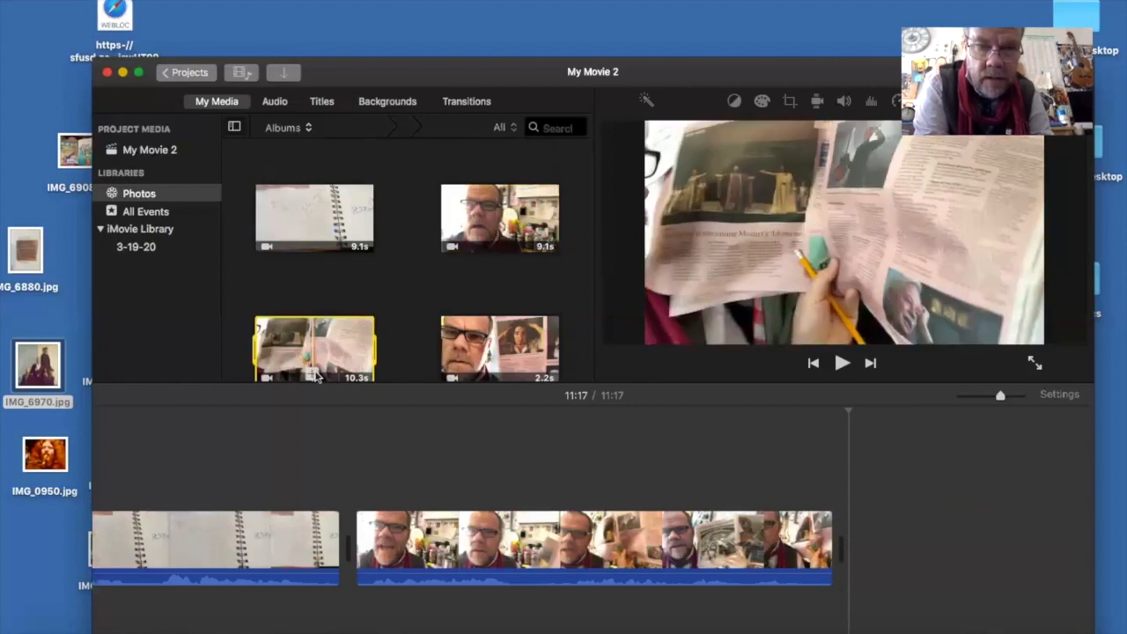
{"action": "left_click", "coordinate": [313, 375]}
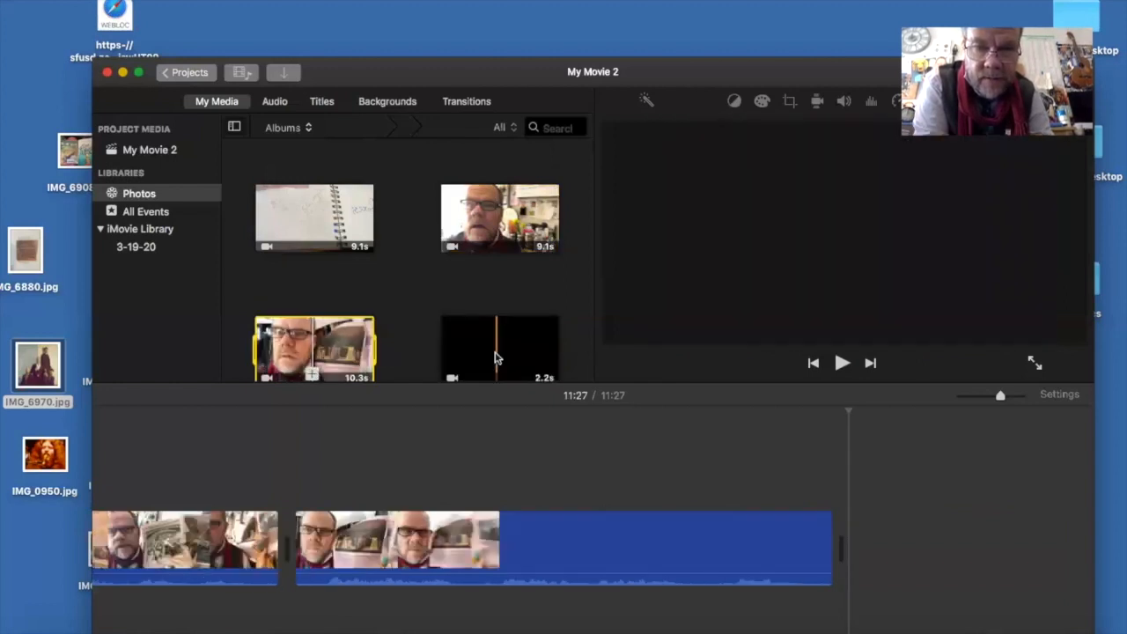
{"action": "left_click", "coordinate": [495, 359]}
{"action": "left_click", "coordinate": [496, 374]}
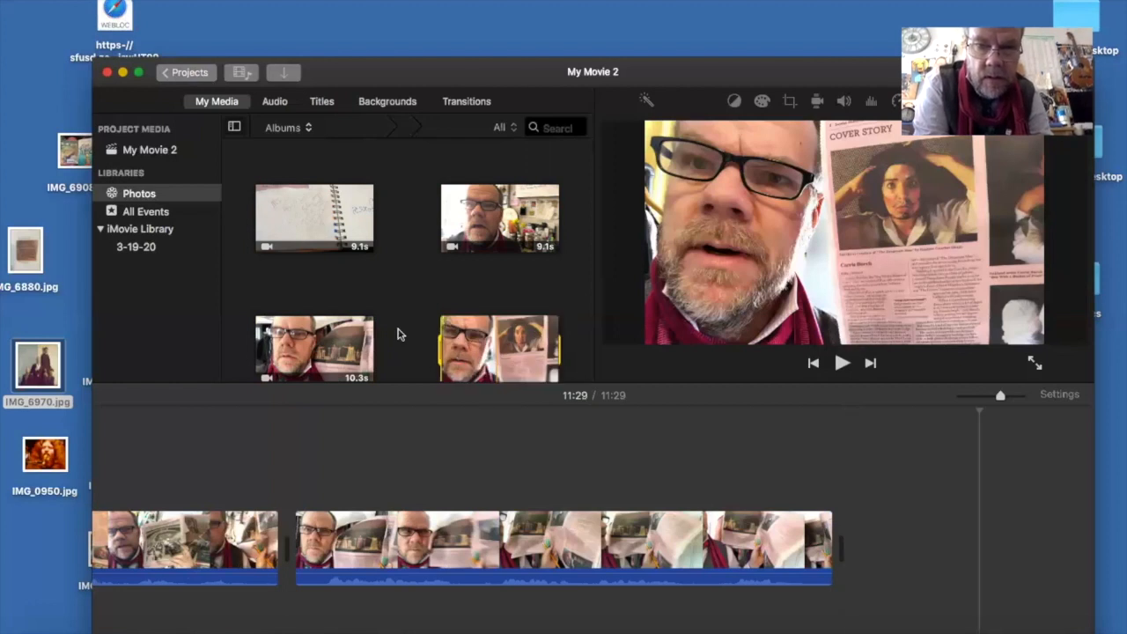
- Append the last two newspaper clips, 2.9 s and 3.3 s long, to the timeline
{"action": "scroll", "coordinate": [397, 333], "scroll_direction": "down", "scroll_amount": 2}
{"action": "scroll", "coordinate": [397, 334], "scroll_direction": "down", "scroll_amount": 2}
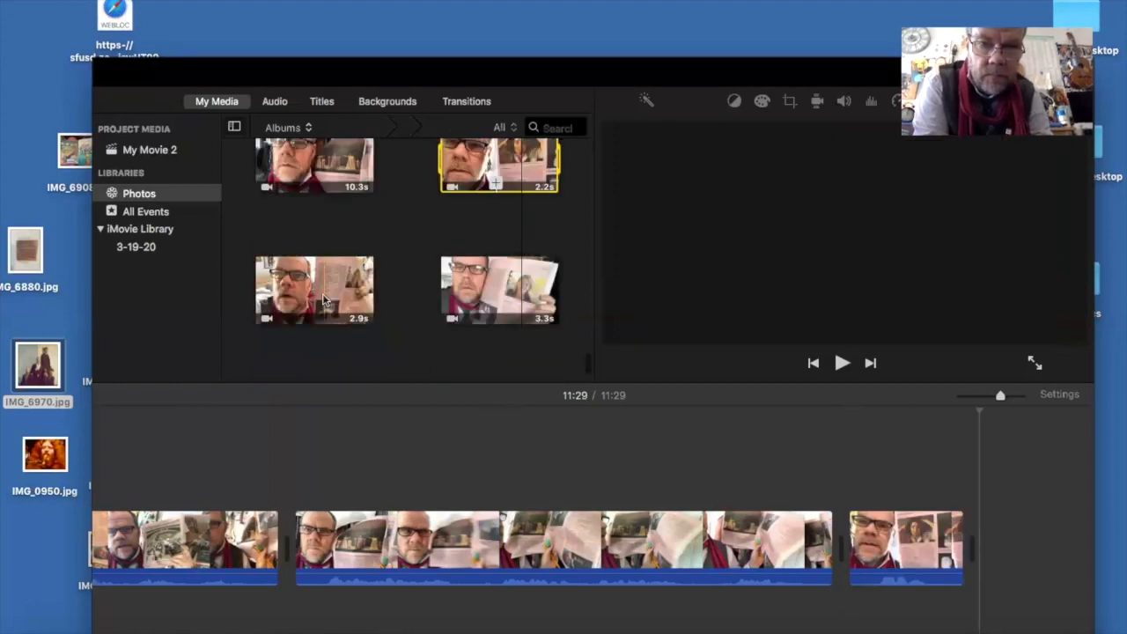
{"action": "left_click", "coordinate": [323, 299]}
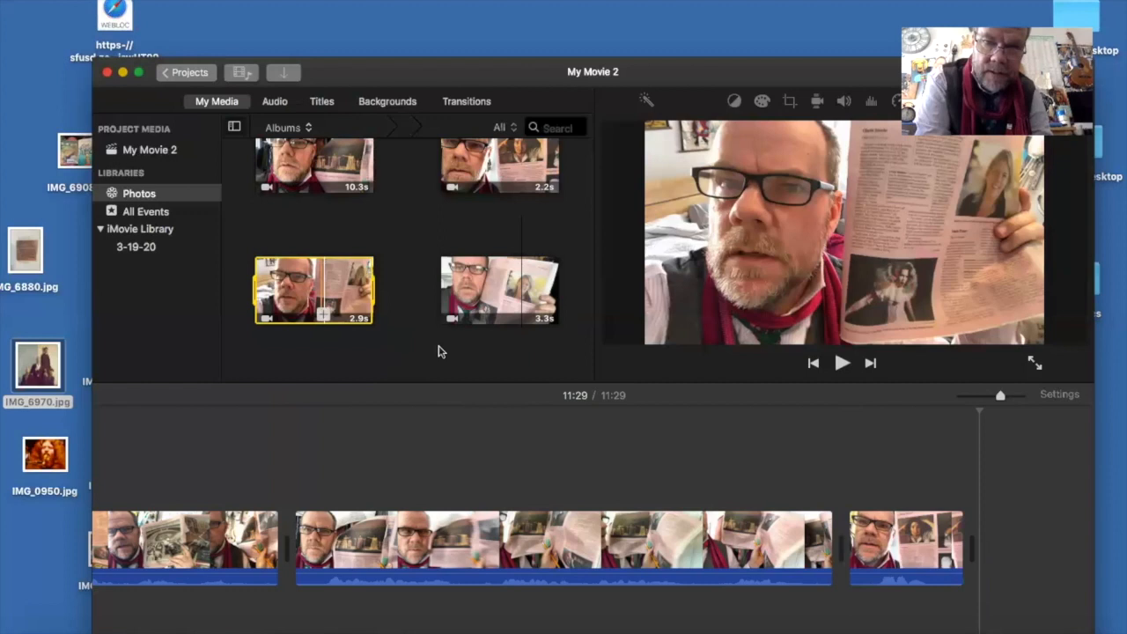
{"action": "key", "text": "e"}
{"action": "left_click", "coordinate": [492, 319]}
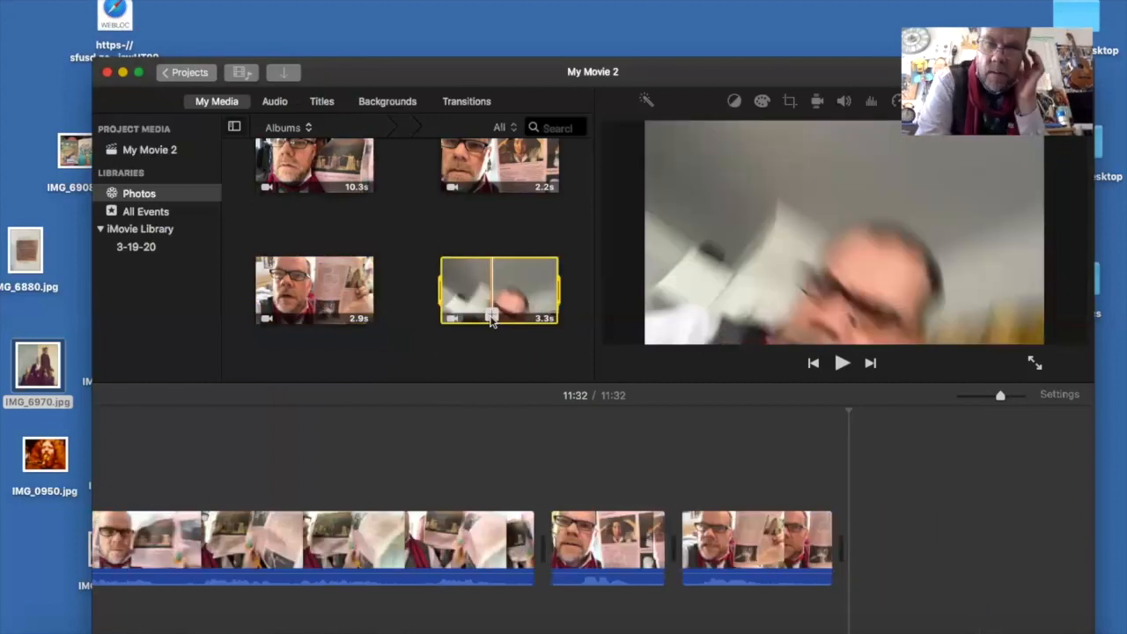
{"action": "key", "text": "e"}
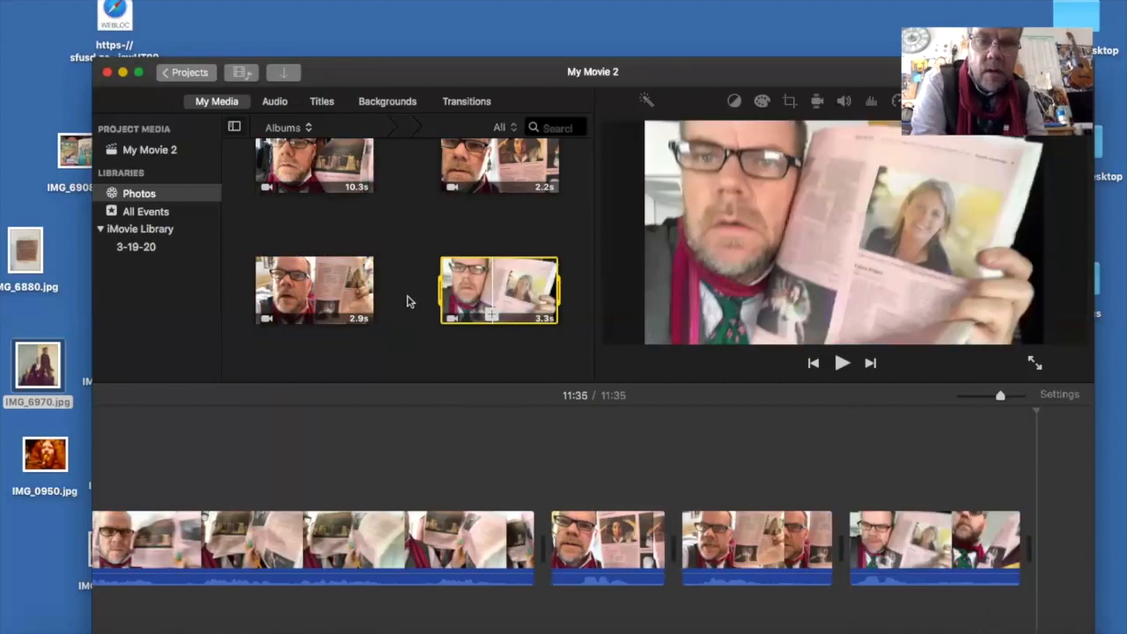
- Append the 8.3 s newspaper clip and the 16.8 s glasses close-up clip to the timeline
{"action": "scroll", "coordinate": [408, 302], "scroll_direction": "down", "scroll_amount": 3}
{"action": "left_click", "coordinate": [339, 288]}
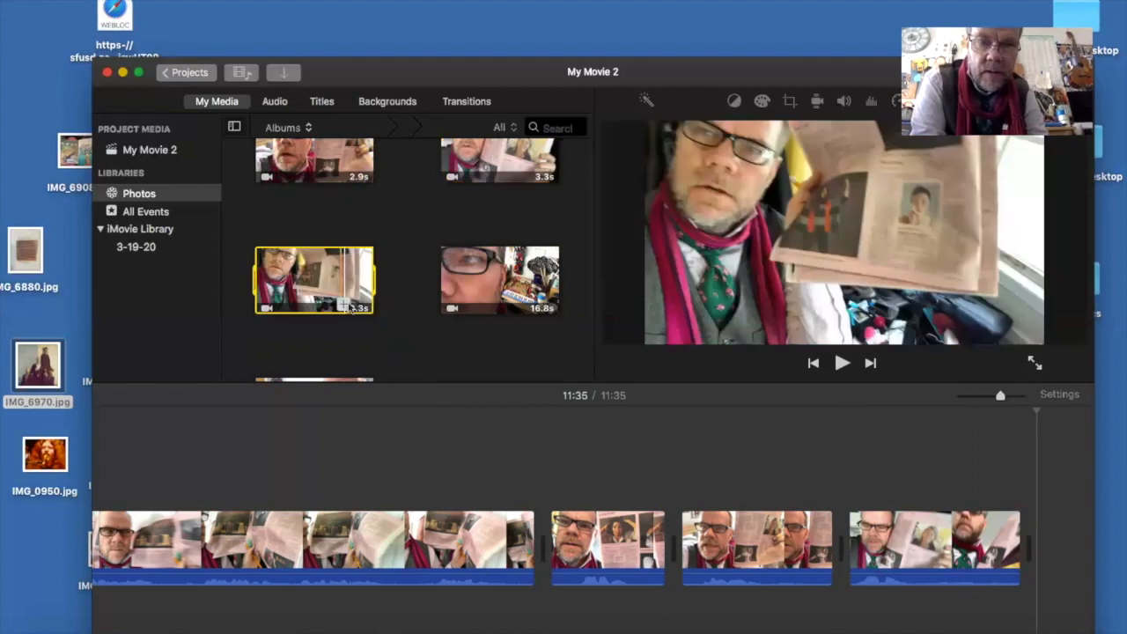
{"action": "key", "text": "e"}
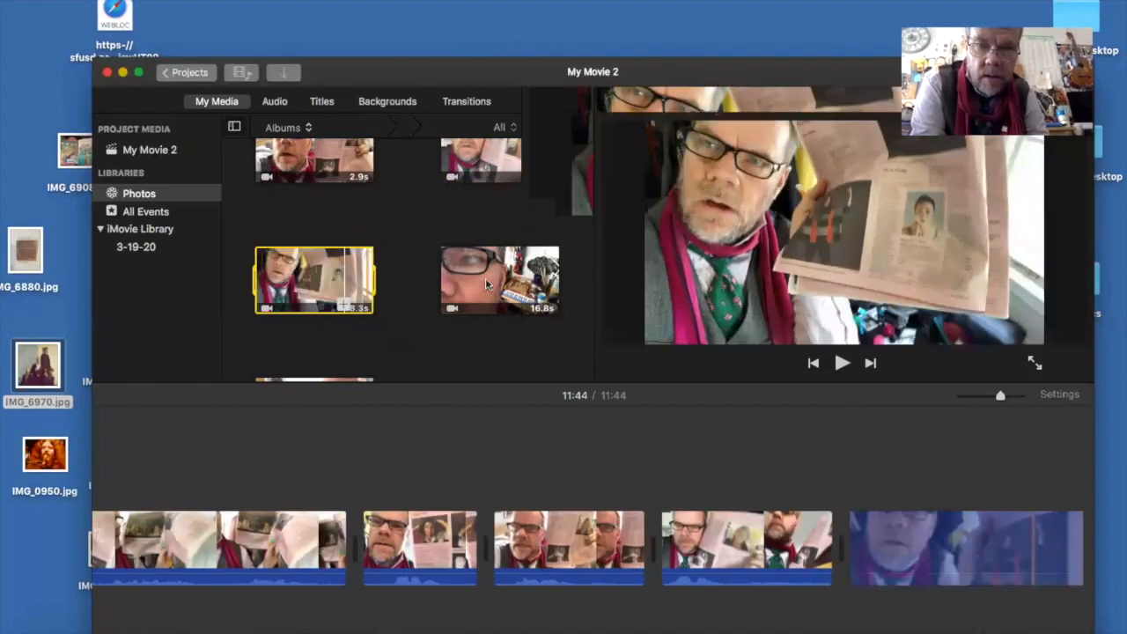
{"action": "left_click", "coordinate": [485, 299]}
{"action": "key", "text": "e"}
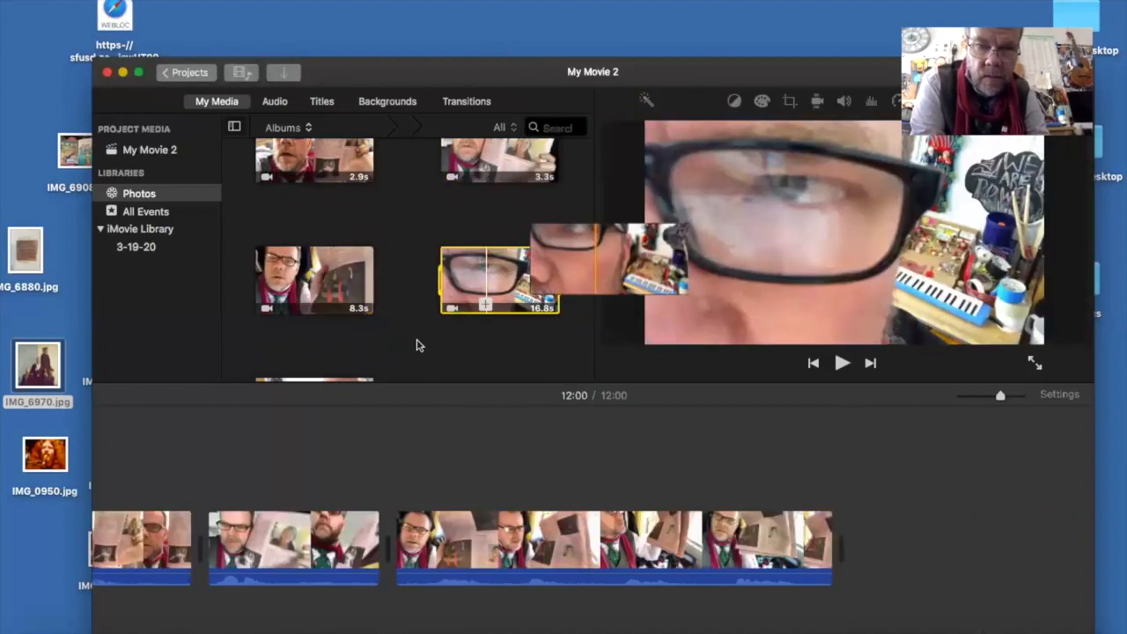
- Append the final 33.0 s bedroom clip from the Photos library to the timeline
{"action": "scroll", "coordinate": [313, 325], "scroll_direction": "down", "scroll_amount": 2}
{"action": "left_click", "coordinate": [313, 339]}
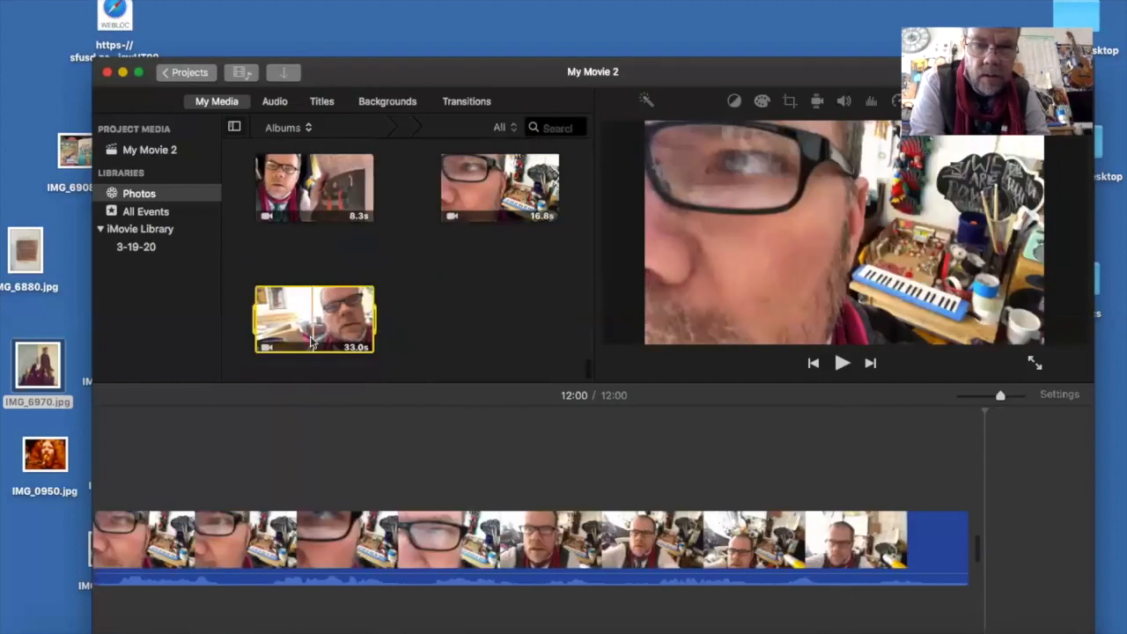
{"action": "key", "text": "e"}
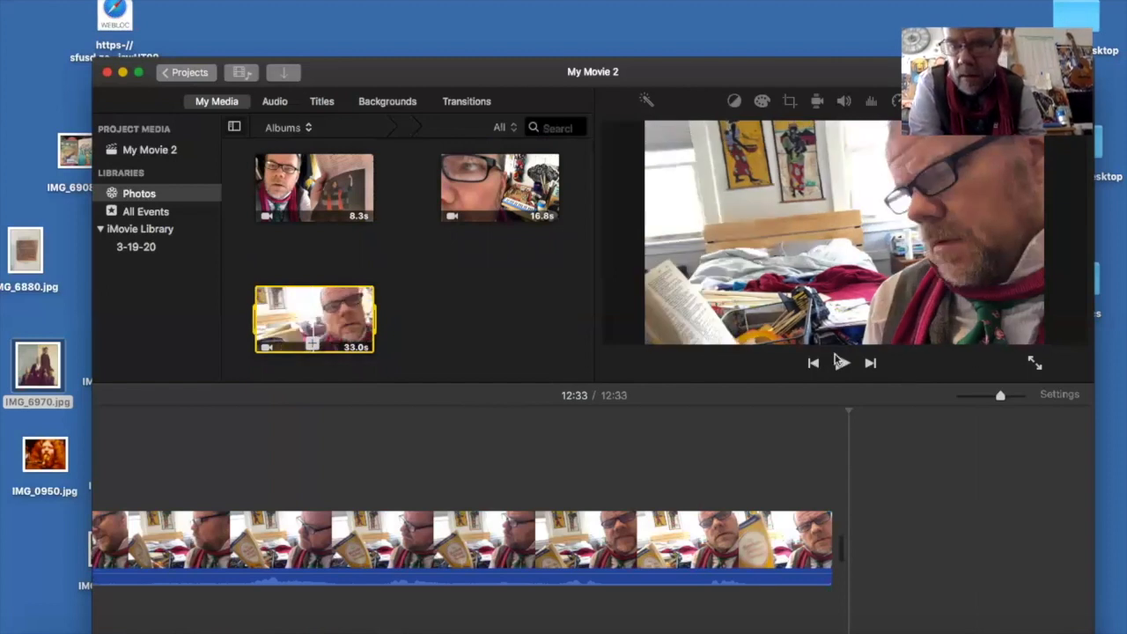
- Zoom the timeline out fully and return the playhead to the start of the movie
{"action": "left_click", "coordinate": [1003, 396]}
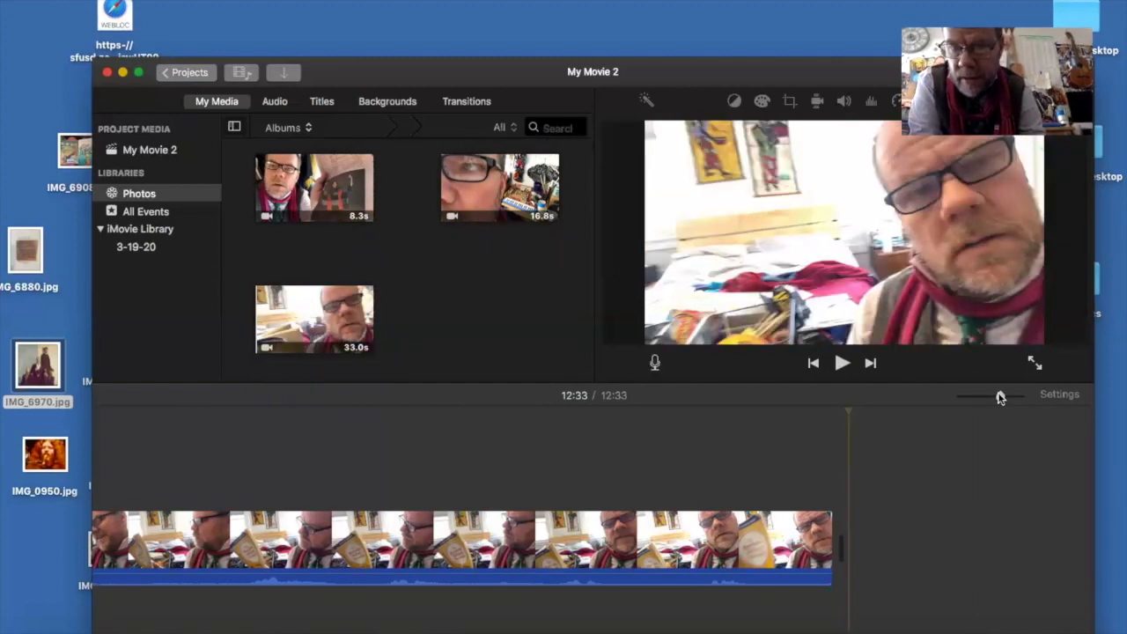
{"action": "left_click_drag", "start_coordinate": [1000, 398], "coordinate": [958, 395]}
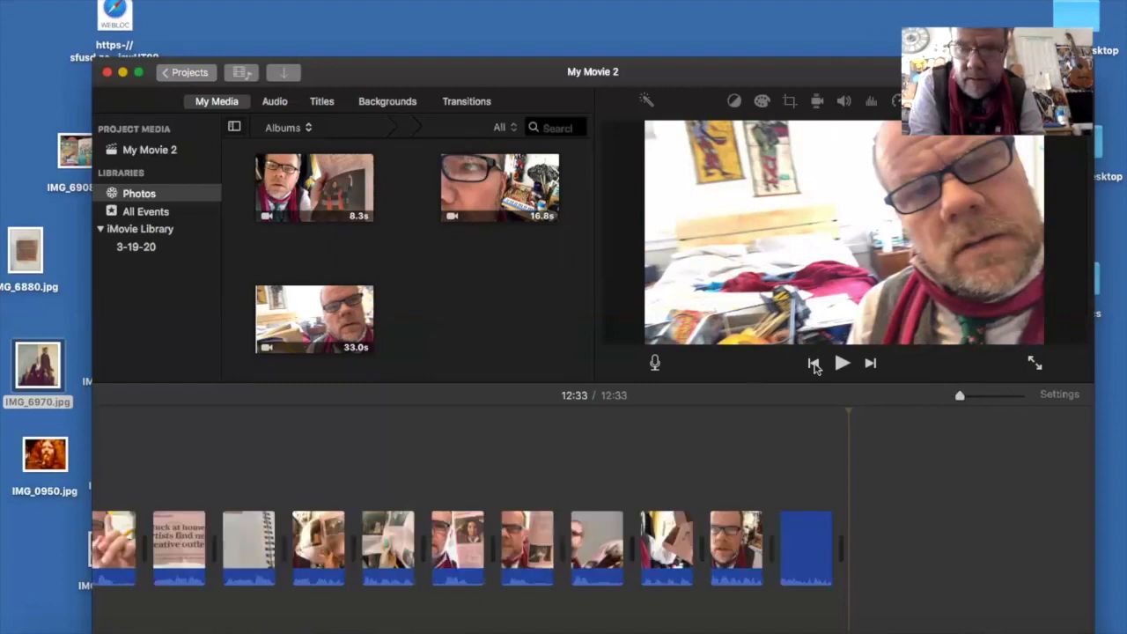
{"action": "left_click", "coordinate": [176, 506]}
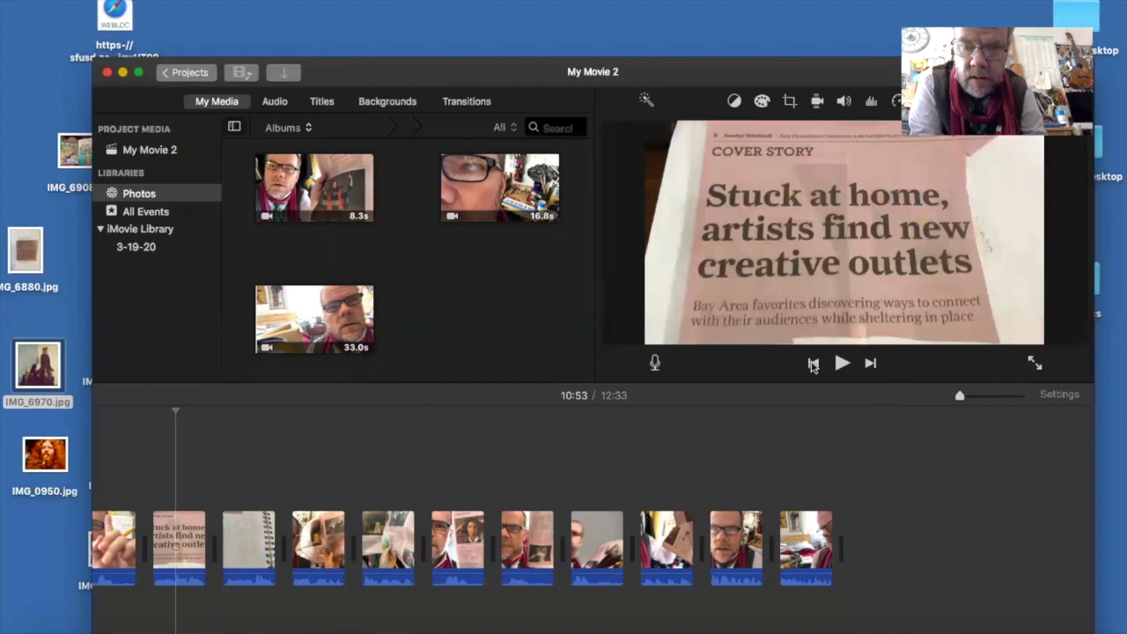
{"action": "left_click", "coordinate": [814, 363]}
{"action": "left_click", "coordinate": [814, 364]}
{"action": "left_click", "coordinate": [813, 364]}
{"action": "left_click", "coordinate": [813, 363]}
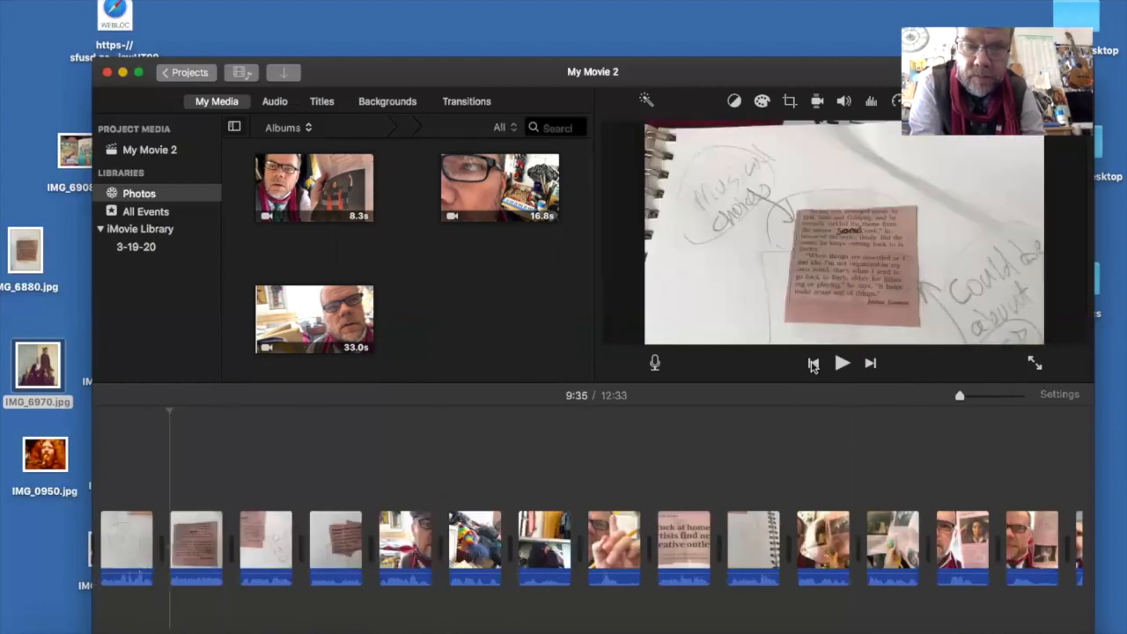
{"action": "left_click", "coordinate": [813, 364]}
{"action": "left_click", "coordinate": [813, 364]}
{"action": "left_click", "coordinate": [813, 363]}
{"action": "left_click", "coordinate": [814, 364]}
{"action": "left_click", "coordinate": [813, 363]}
{"action": "left_click", "coordinate": [814, 364]}
{"action": "left_click", "coordinate": [814, 363]}
{"action": "left_click", "coordinate": [814, 364]}
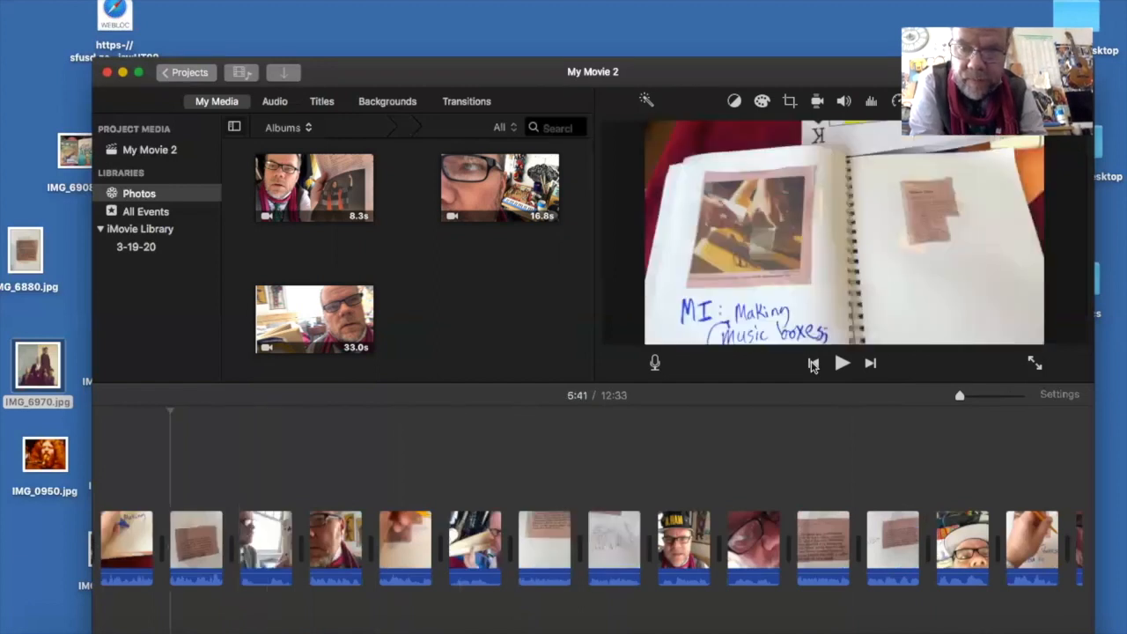
{"action": "left_click", "coordinate": [814, 363]}
{"action": "left_click", "coordinate": [813, 363]}
{"action": "left_click", "coordinate": [813, 363]}
{"action": "left_click", "coordinate": [814, 363]}
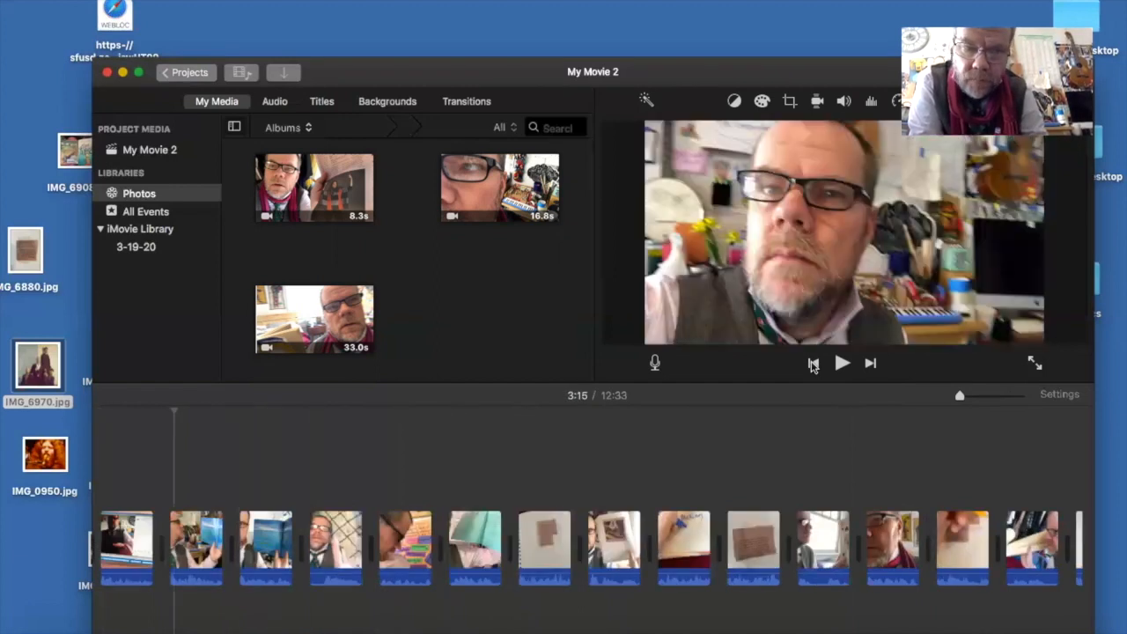
{"action": "left_click", "coordinate": [814, 364]}
{"action": "left_click", "coordinate": [813, 364]}
{"action": "left_click", "coordinate": [814, 363]}
{"action": "left_click", "coordinate": [814, 364]}
{"action": "left_click", "coordinate": [813, 363]}
{"action": "left_click", "coordinate": [814, 364]}
{"action": "left_click", "coordinate": [814, 364]}
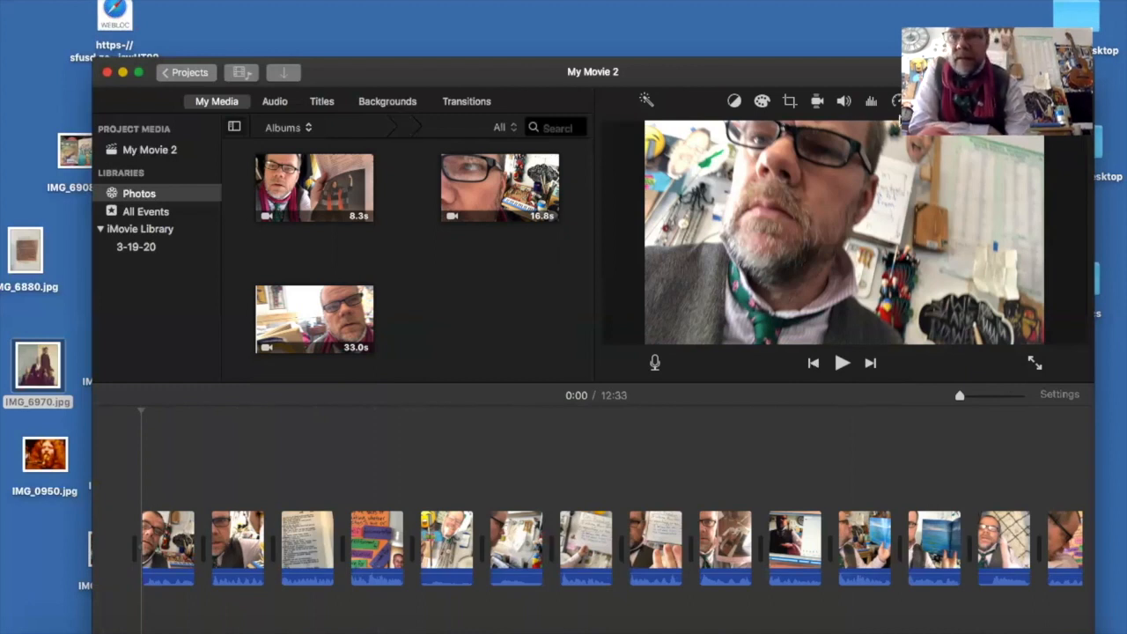
- Apply the Silent Era clip filter to the first clip on the timeline
{"action": "left_click_drag", "start_coordinate": [767, 58], "coordinate": [725, 79]}
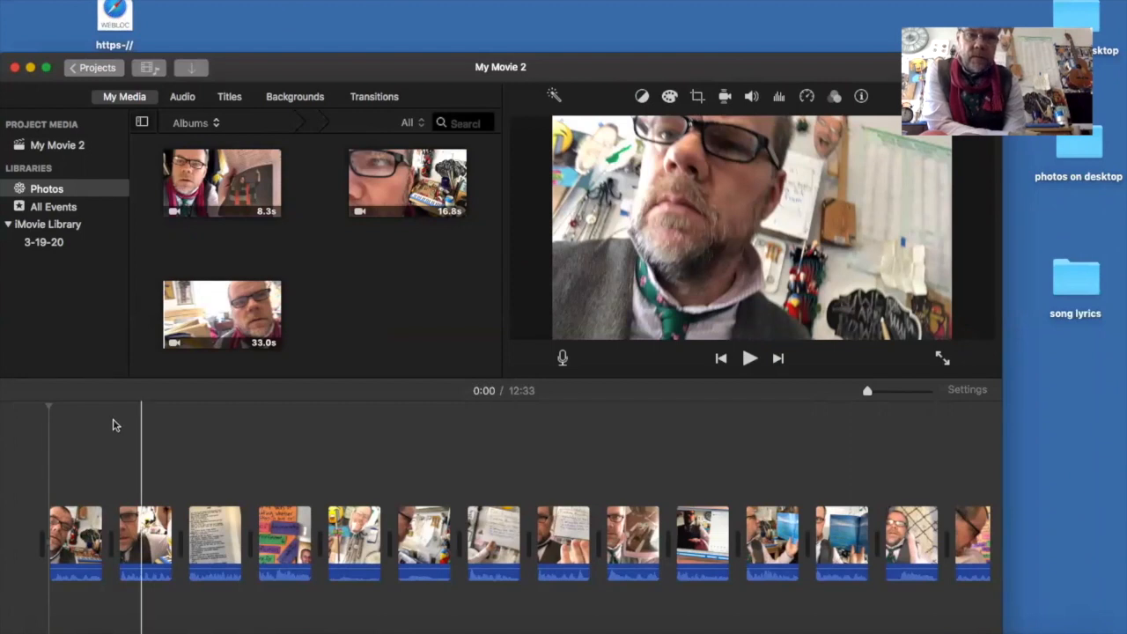
{"action": "left_click", "coordinate": [68, 528]}
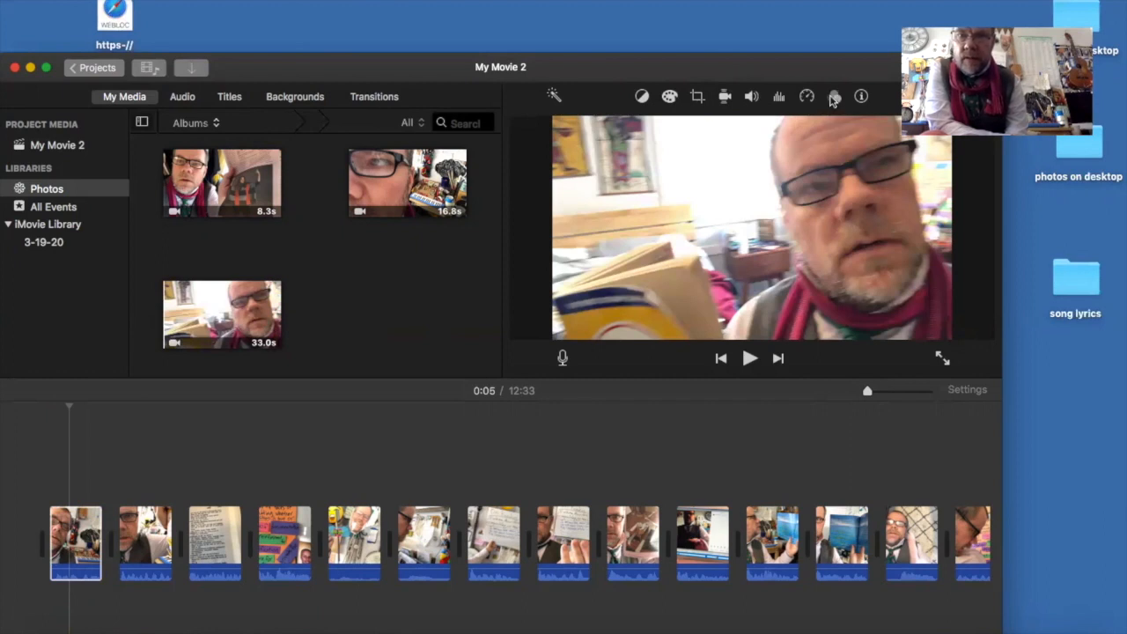
{"action": "left_click", "coordinate": [833, 96]}
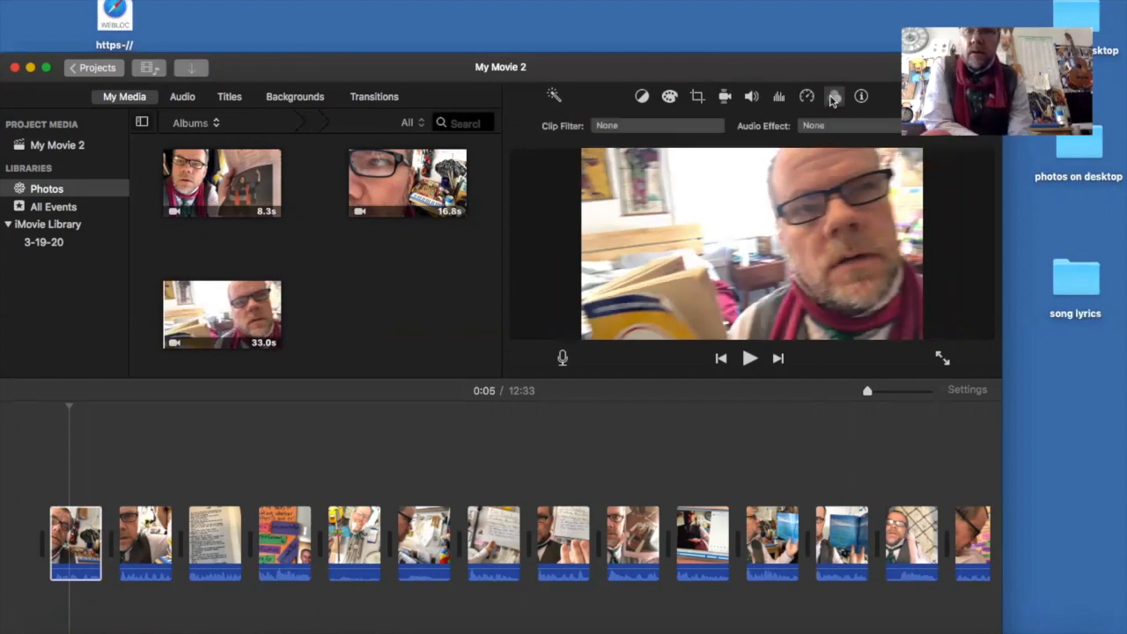
{"action": "left_click", "coordinate": [673, 132]}
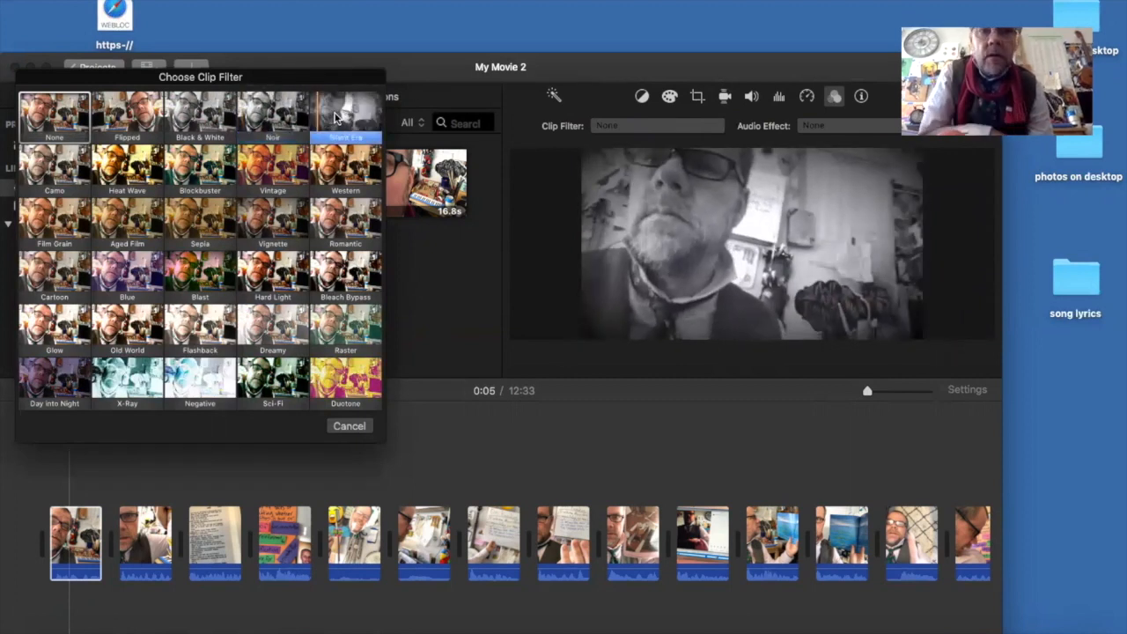
{"action": "left_click", "coordinate": [335, 117]}
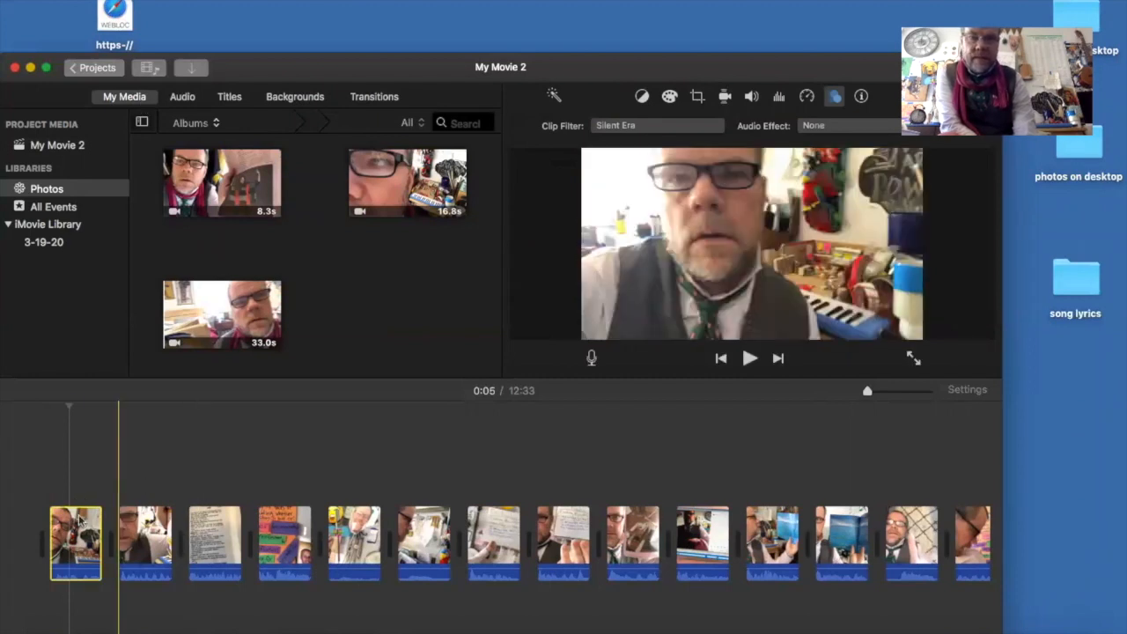
- Apply the Hard Light clip filter to the second clip on the timeline
{"action": "left_click", "coordinate": [133, 541]}
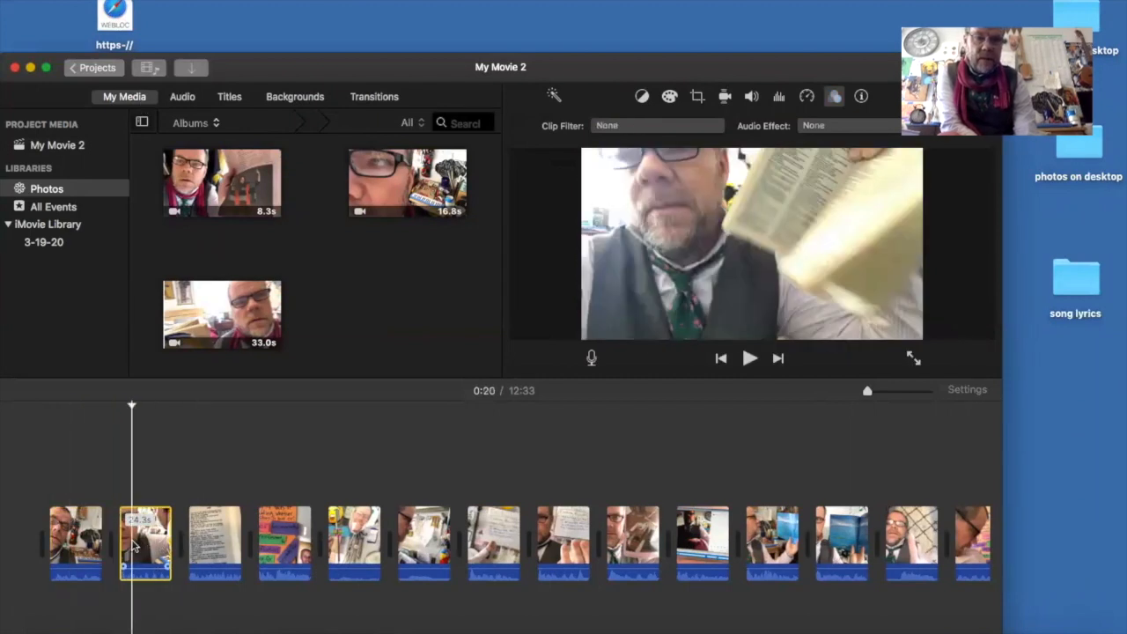
{"action": "left_click", "coordinate": [656, 126]}
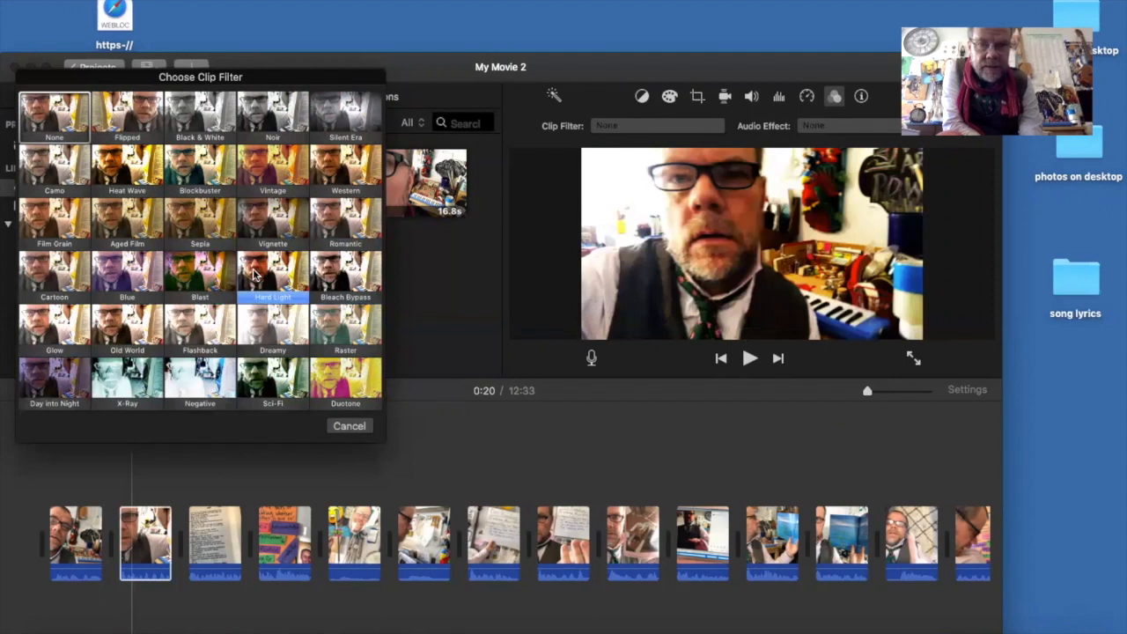
{"action": "left_click", "coordinate": [254, 276]}
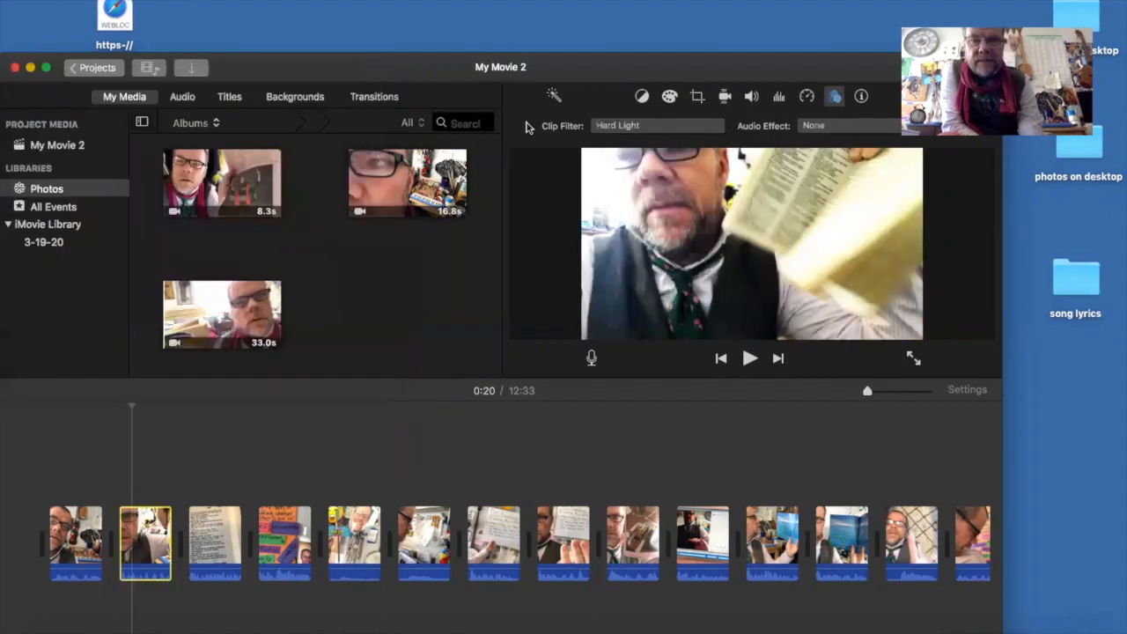
{"action": "left_click", "coordinate": [614, 128]}
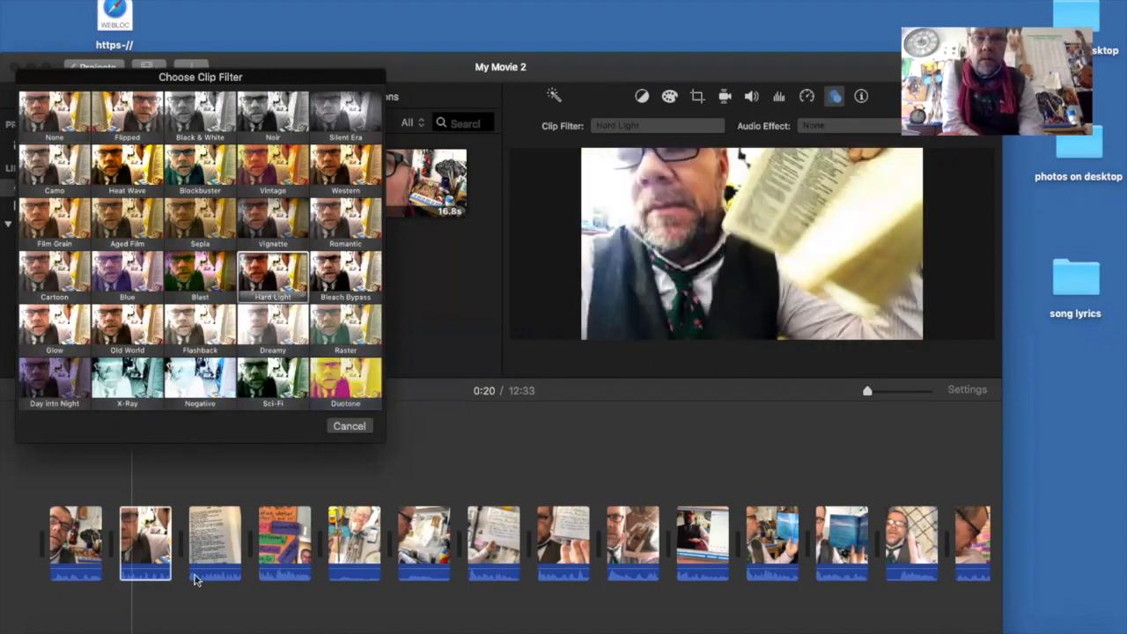
{"action": "left_click", "coordinate": [348, 426]}
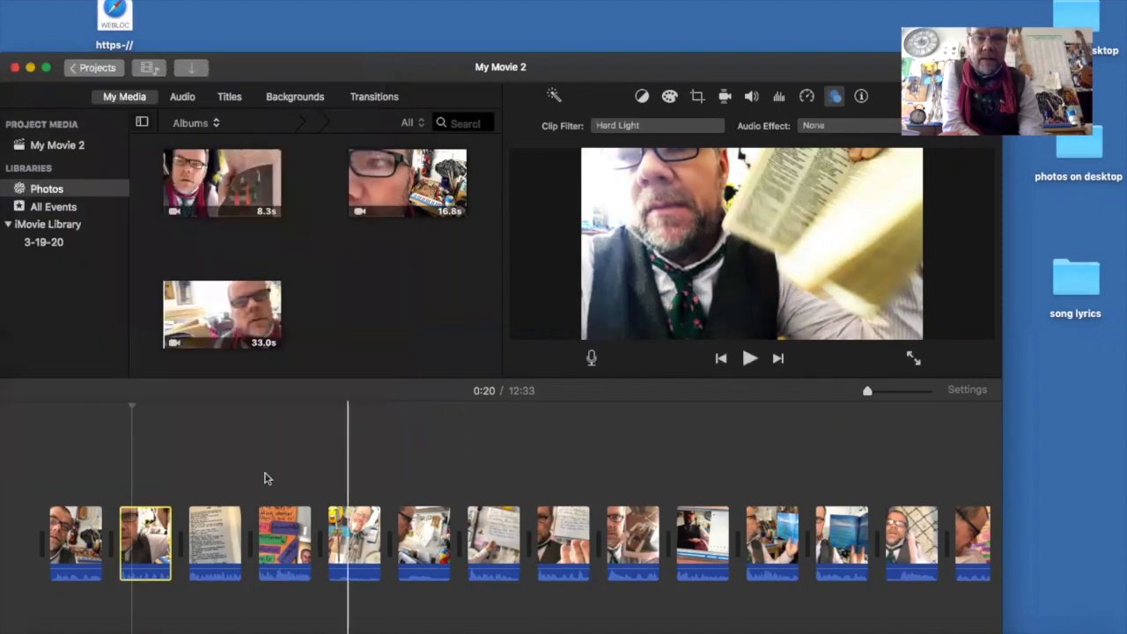
- Apply the Romantic clip filter to the third clip, which shows the dictionary page
{"action": "left_click", "coordinate": [204, 546]}
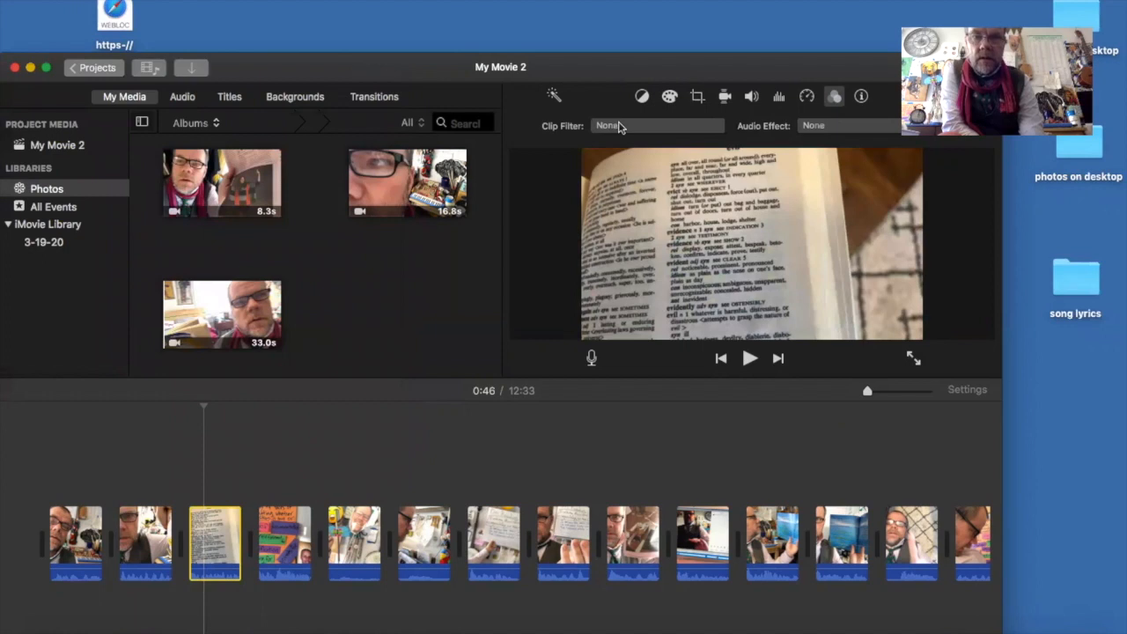
{"action": "left_click", "coordinate": [620, 126]}
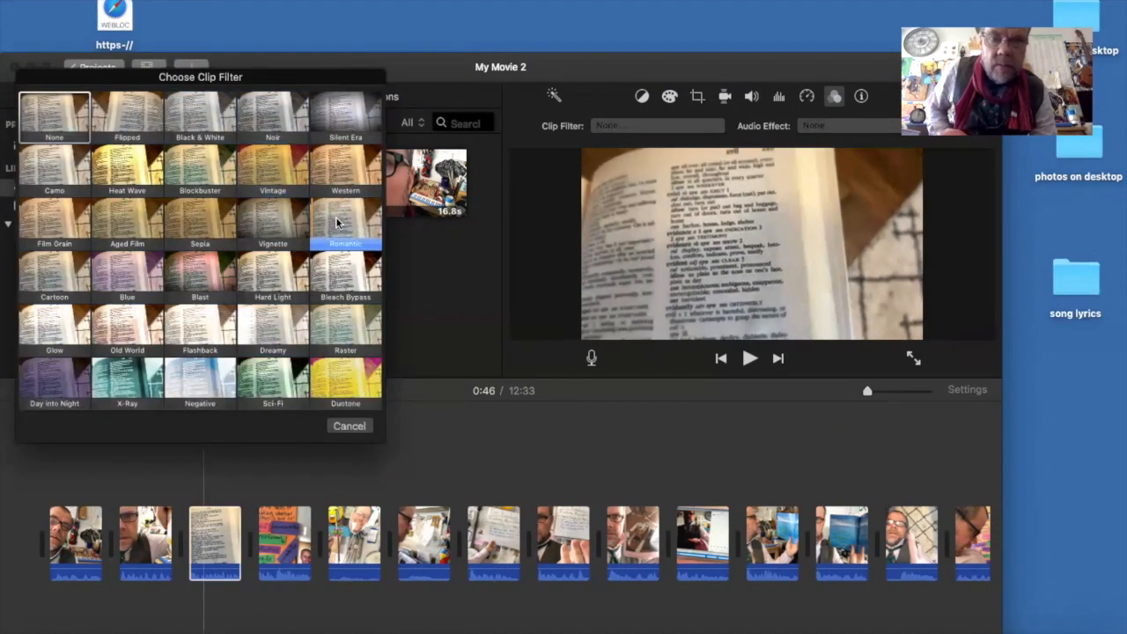
{"action": "left_click", "coordinate": [336, 223]}
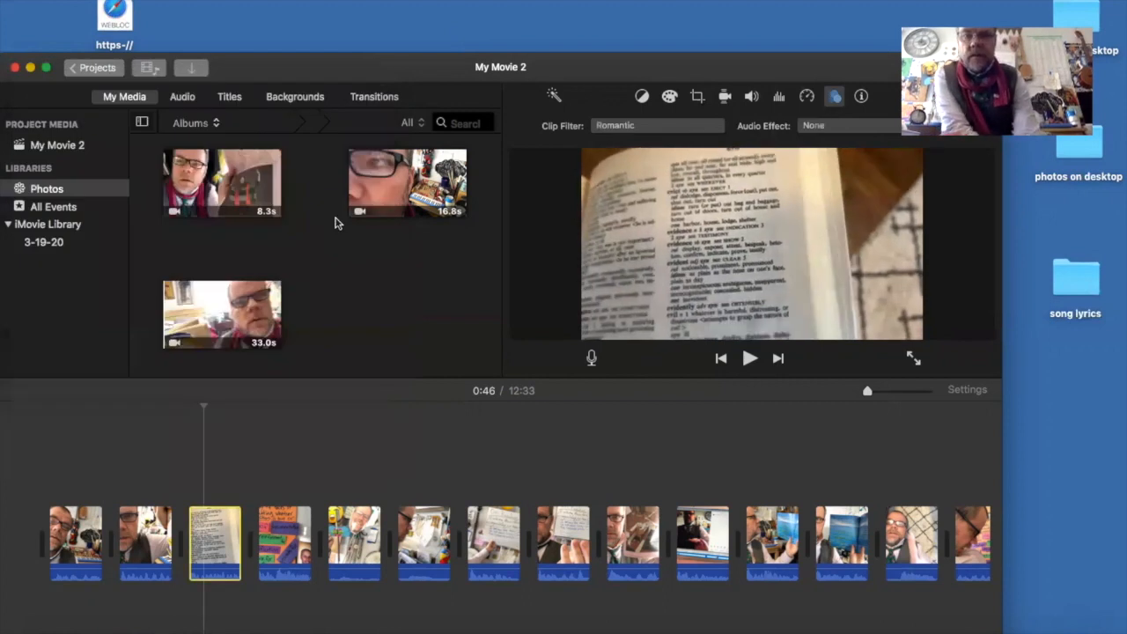
- Play the movie from the start to check the filtered clips, including the third one, and return to the beginning
{"action": "left_click", "coordinate": [723, 361]}
{"action": "left_click", "coordinate": [722, 361]}
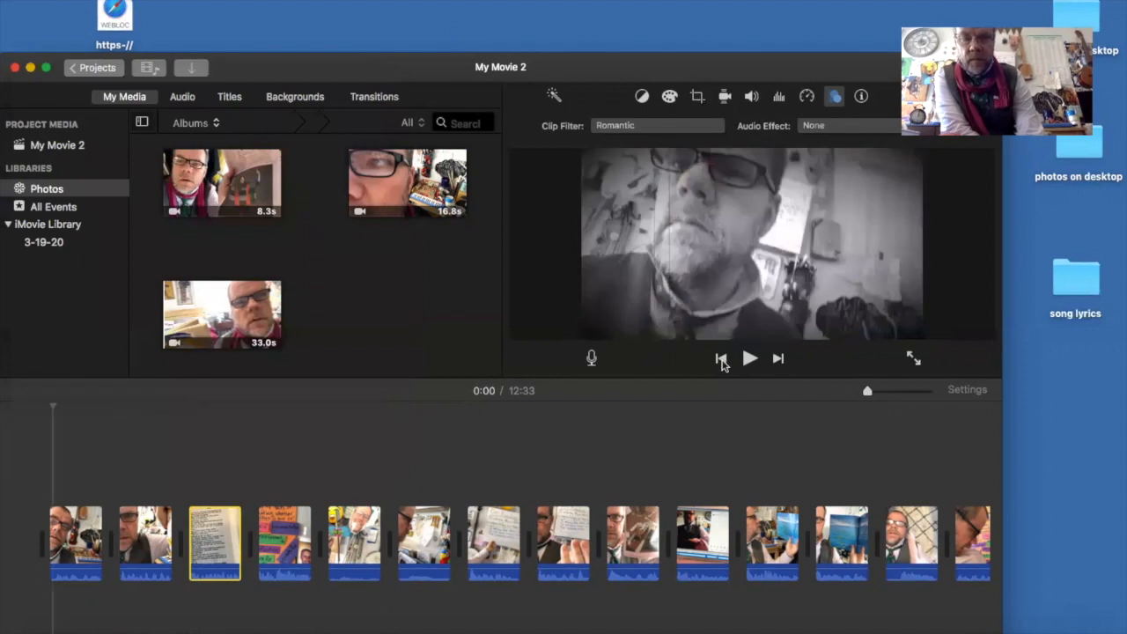
{"action": "left_click", "coordinate": [750, 359]}
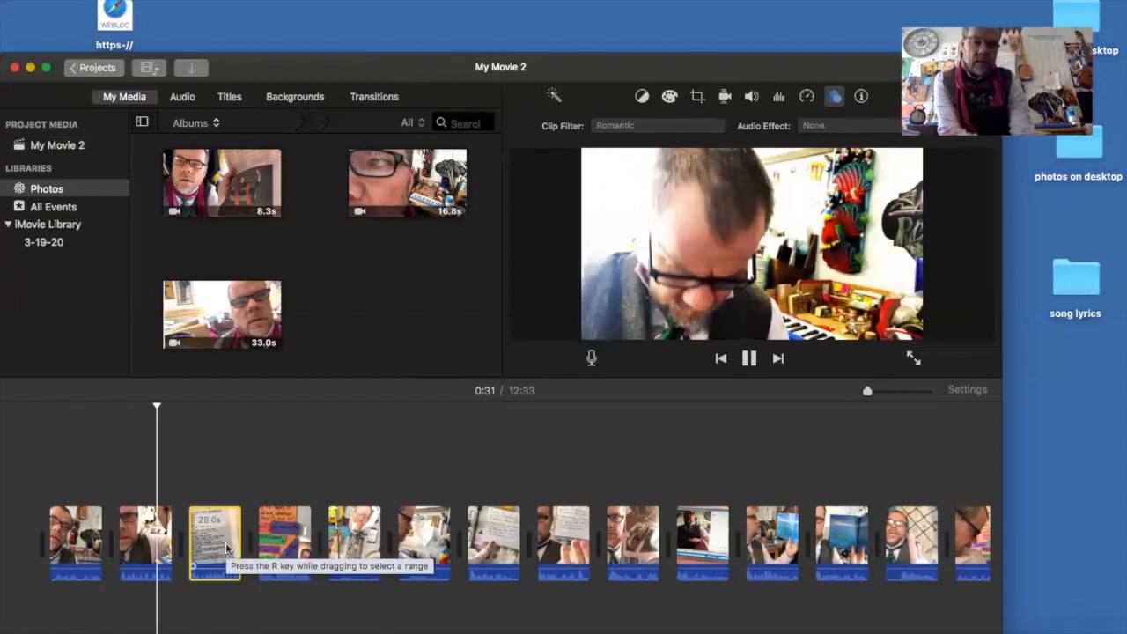
{"action": "left_click", "coordinate": [227, 548]}
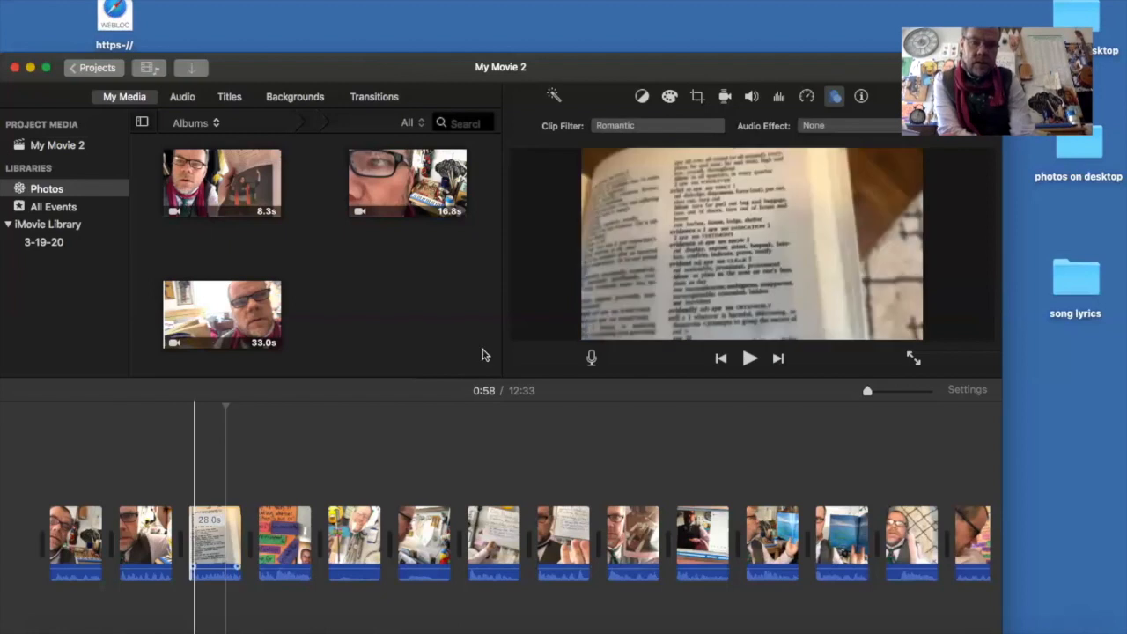
{"action": "left_click", "coordinate": [748, 360]}
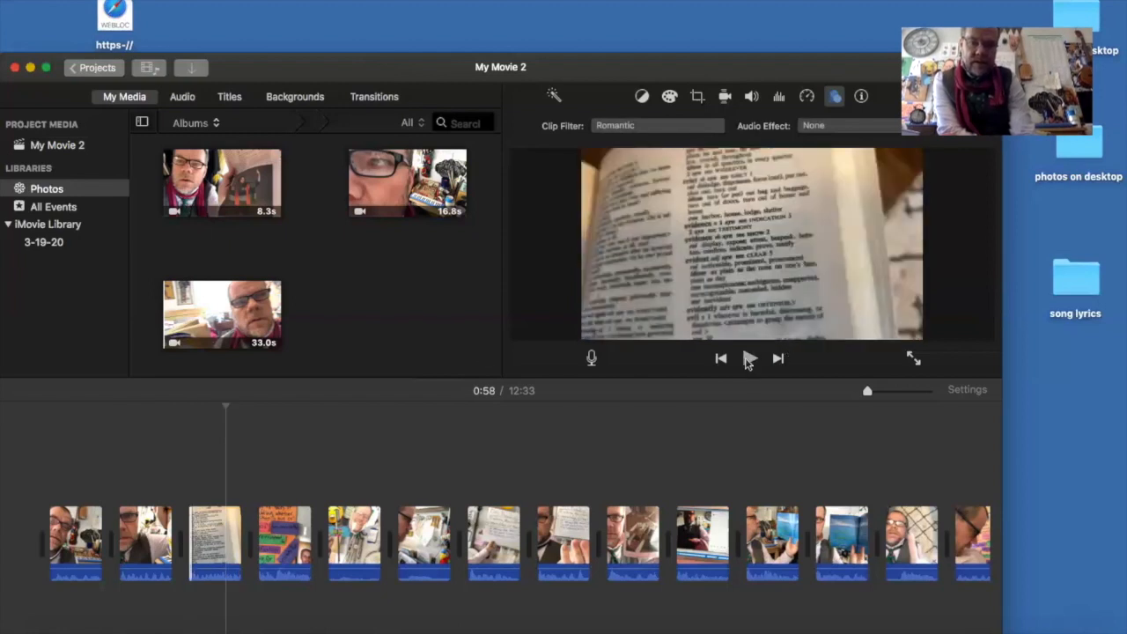
{"action": "left_click", "coordinate": [720, 360]}
{"action": "left_click", "coordinate": [720, 360]}
{"action": "left_click", "coordinate": [745, 362]}
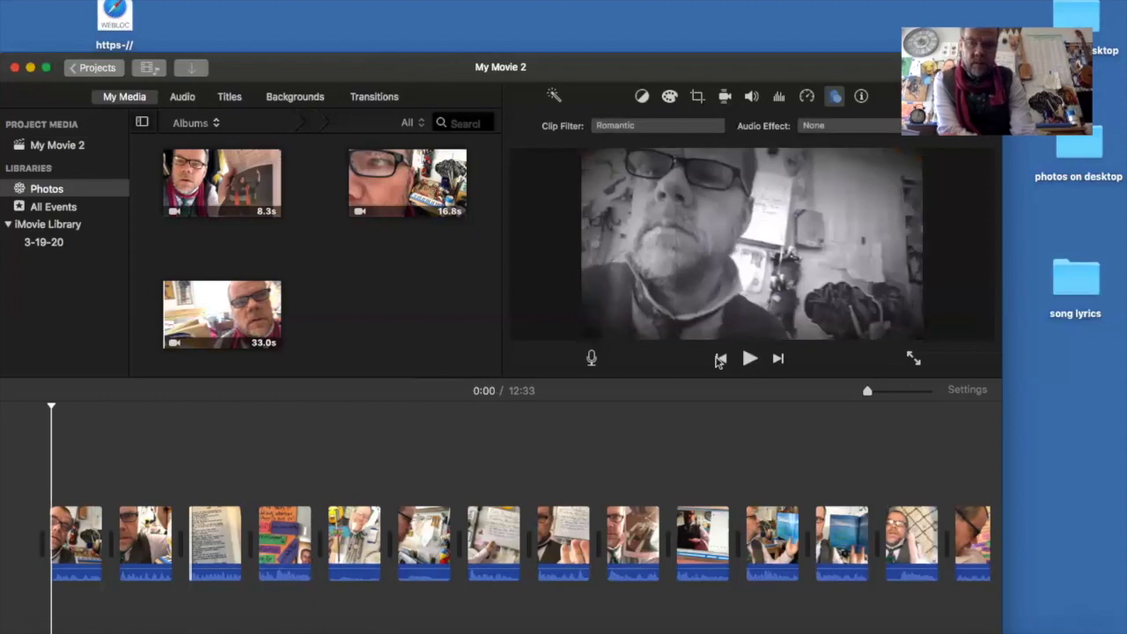
{"action": "left_click", "coordinate": [721, 361]}
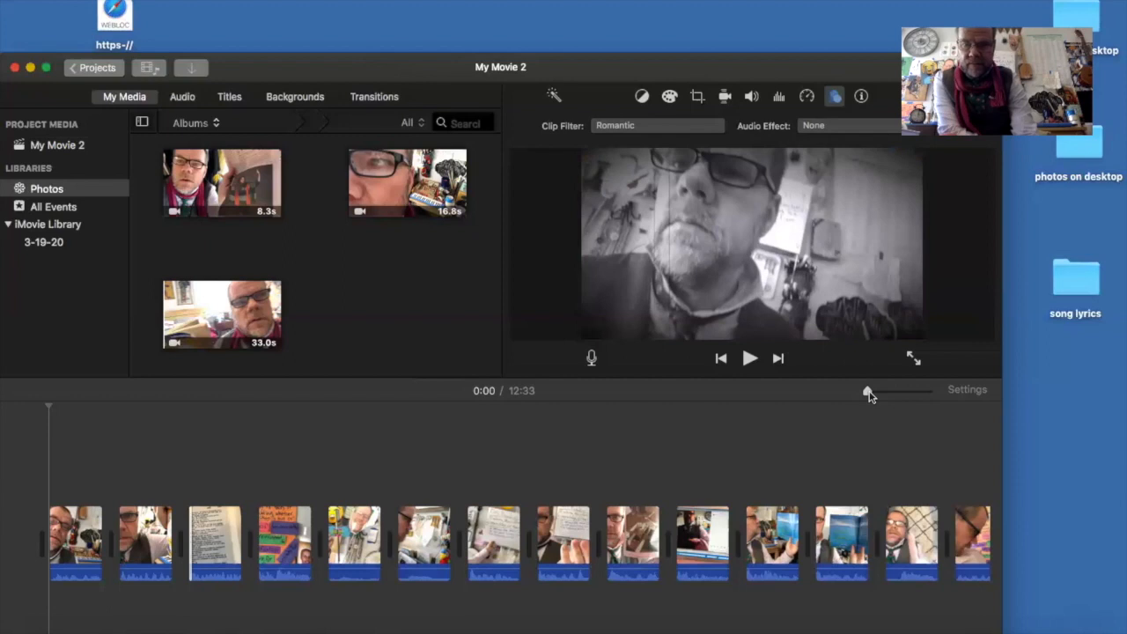
- Zoom the timeline in fully, preview the opening seconds and trim about 1 second off the start of the first clip
{"action": "left_click_drag", "start_coordinate": [868, 393], "coordinate": [960, 390]}
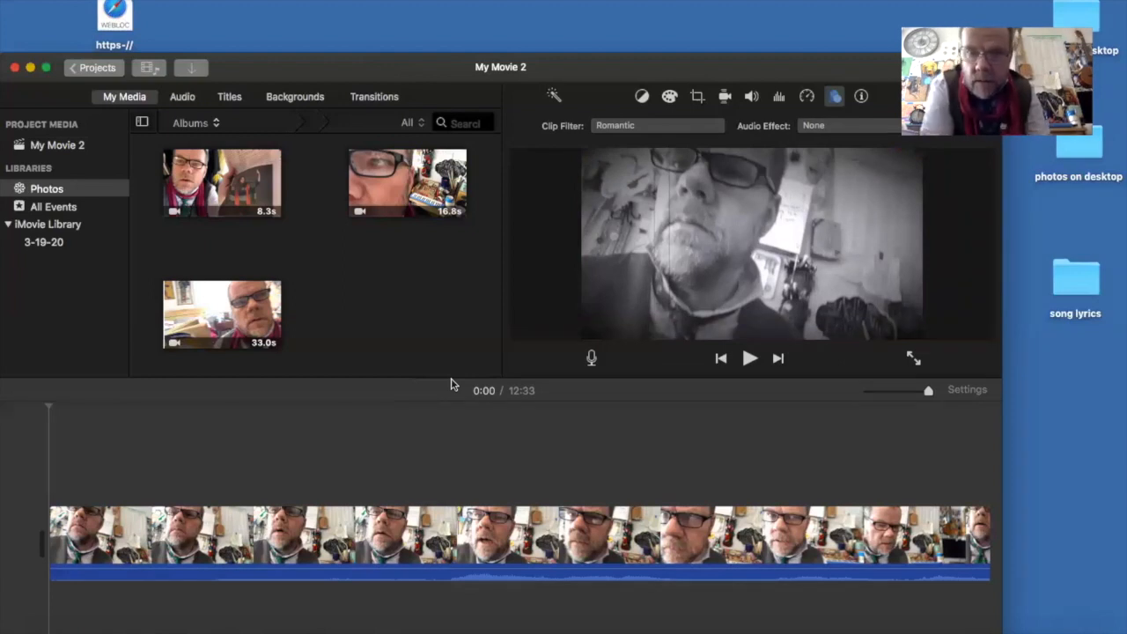
{"action": "left_click", "coordinate": [749, 361]}
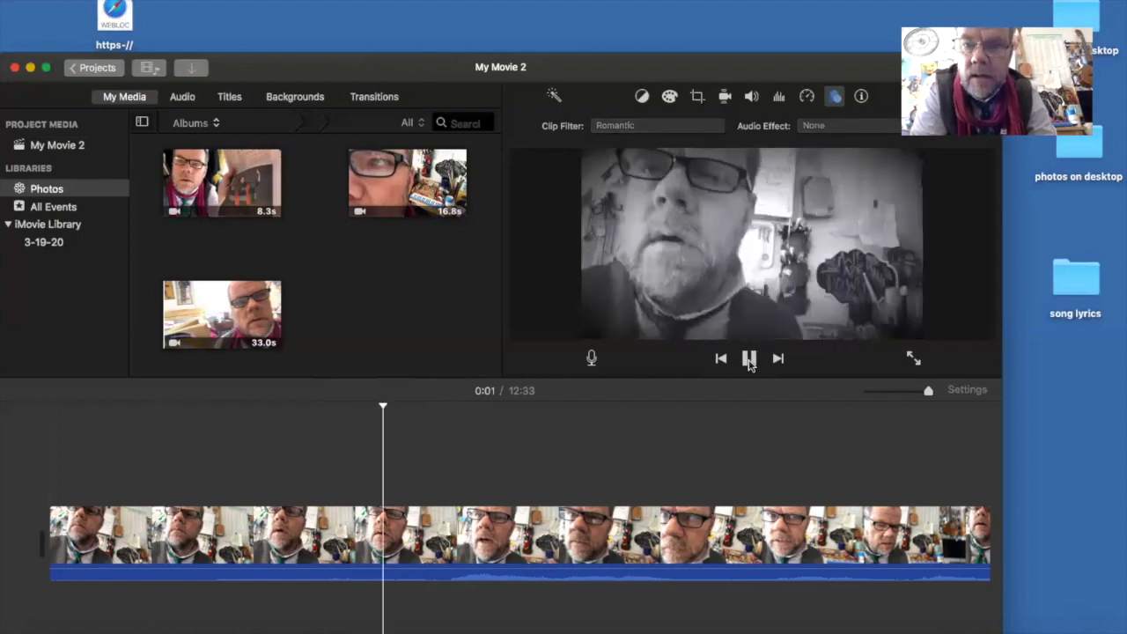
{"action": "left_click", "coordinate": [747, 361]}
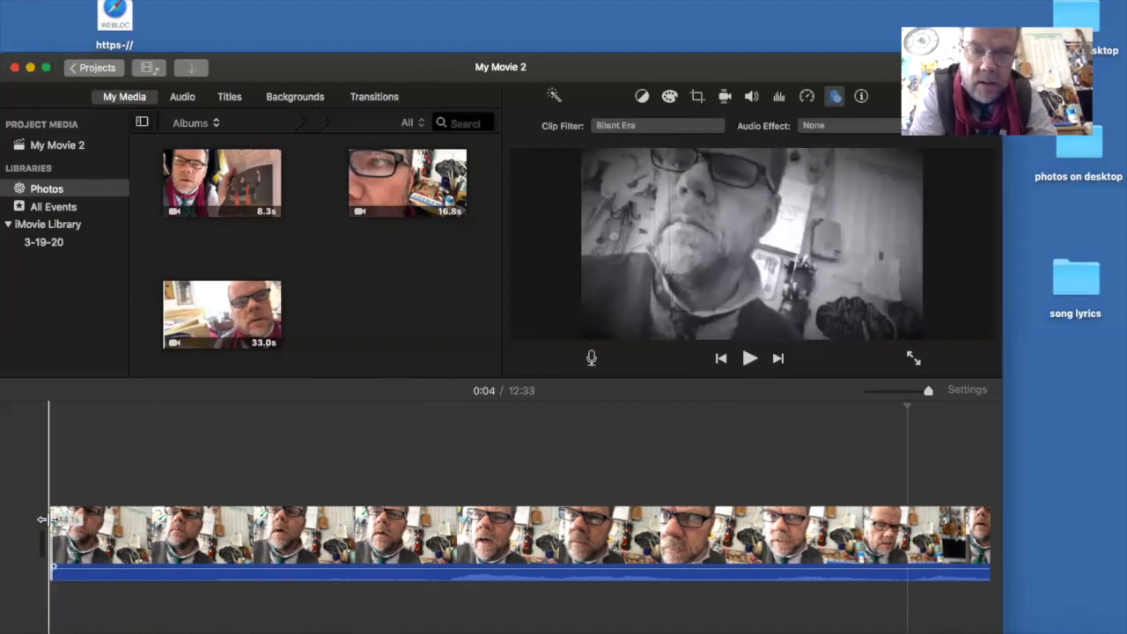
{"action": "left_click_drag", "start_coordinate": [50, 519], "coordinate": [267, 551]}
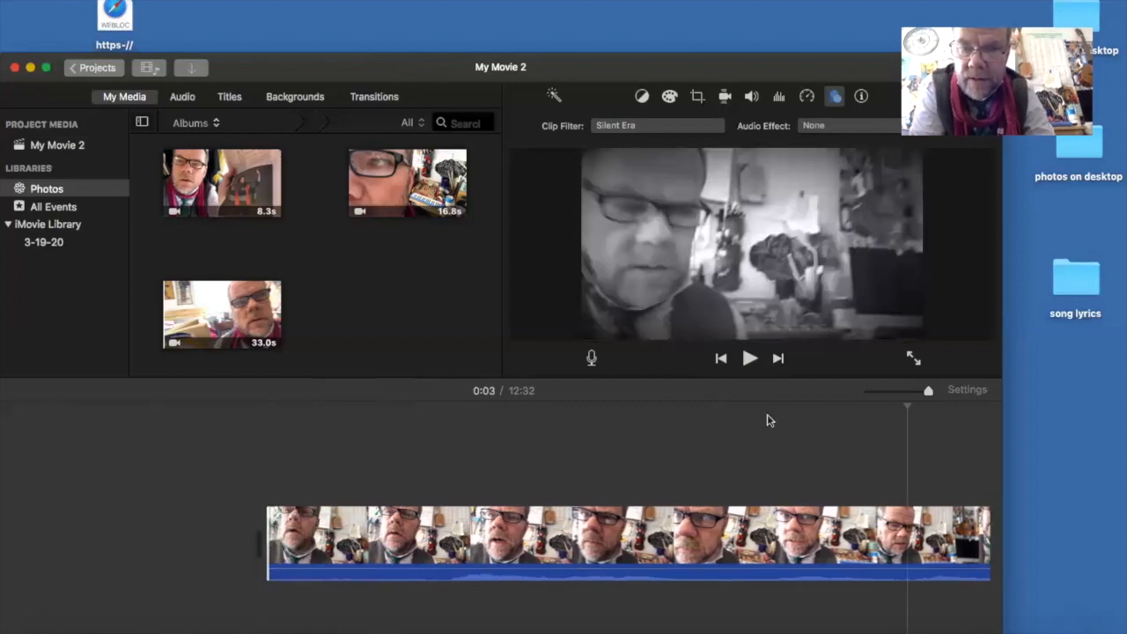
- Play the movie from the start past the first cut and pause shortly after the second clip begins
{"action": "left_click", "coordinate": [722, 360]}
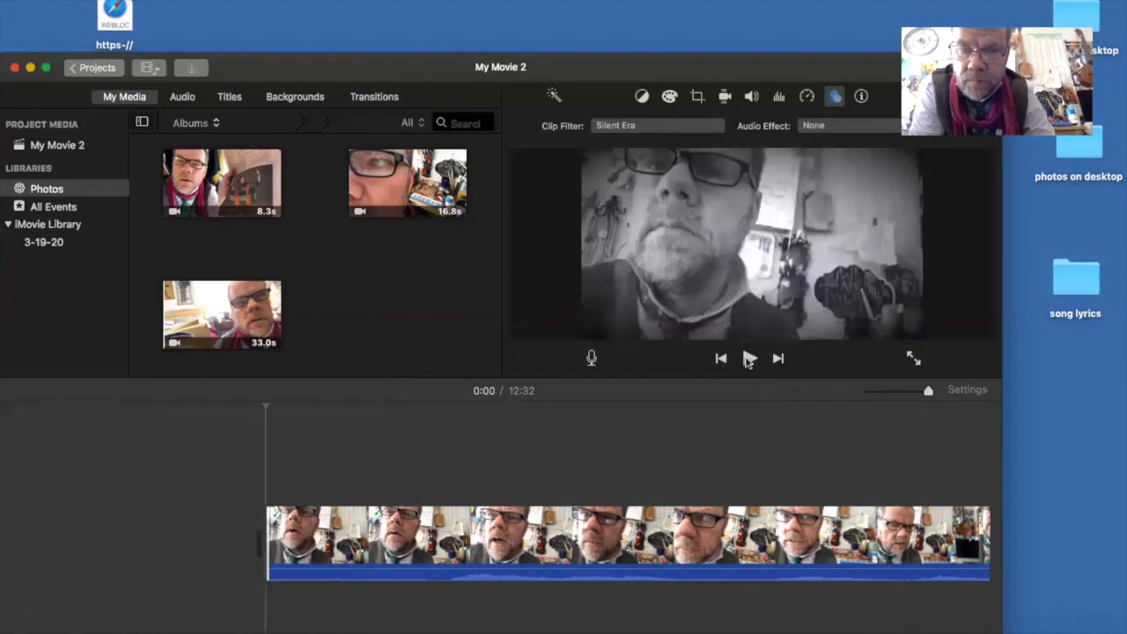
{"action": "left_click", "coordinate": [749, 359]}
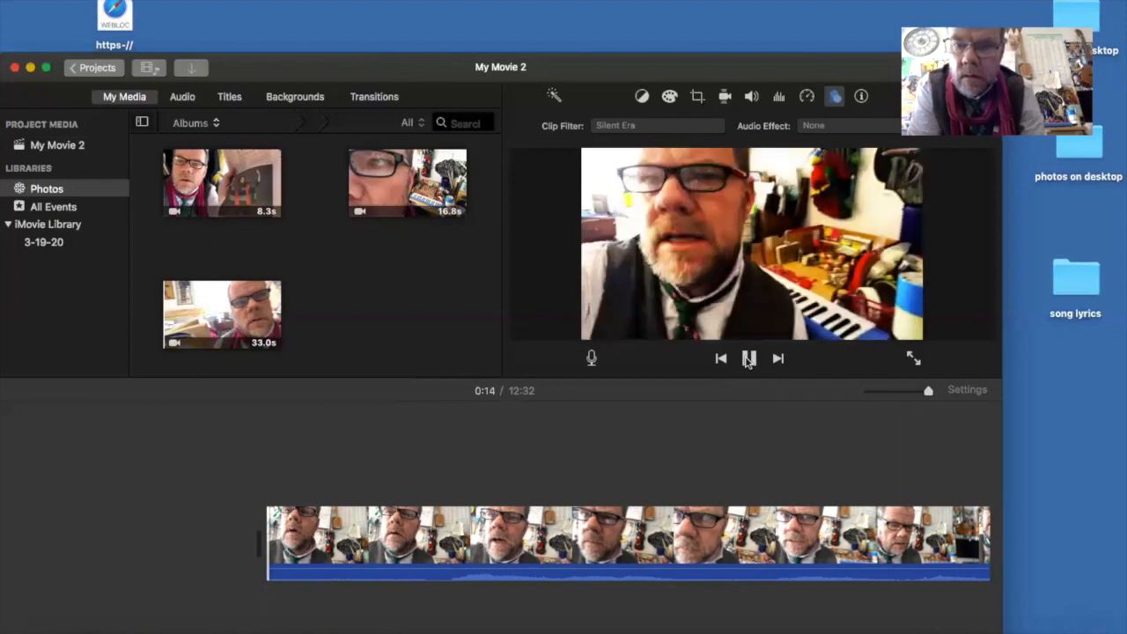
{"action": "left_click", "coordinate": [722, 360]}
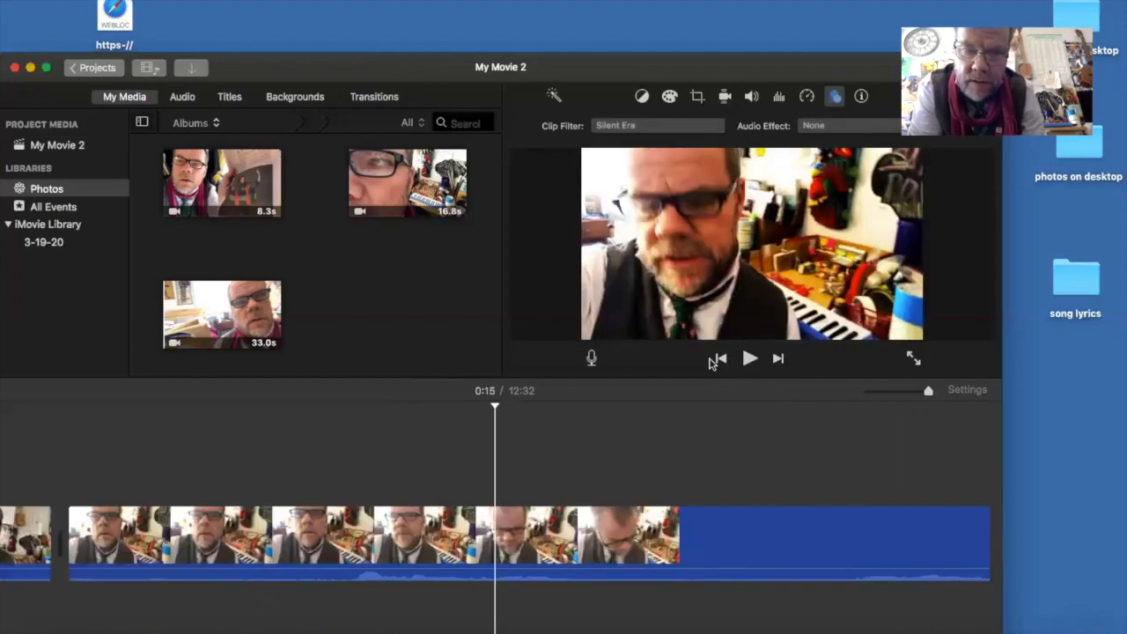
- Trim about 1 second off the start of the second clip and play across the first cut to check it
{"action": "left_click", "coordinate": [236, 543]}
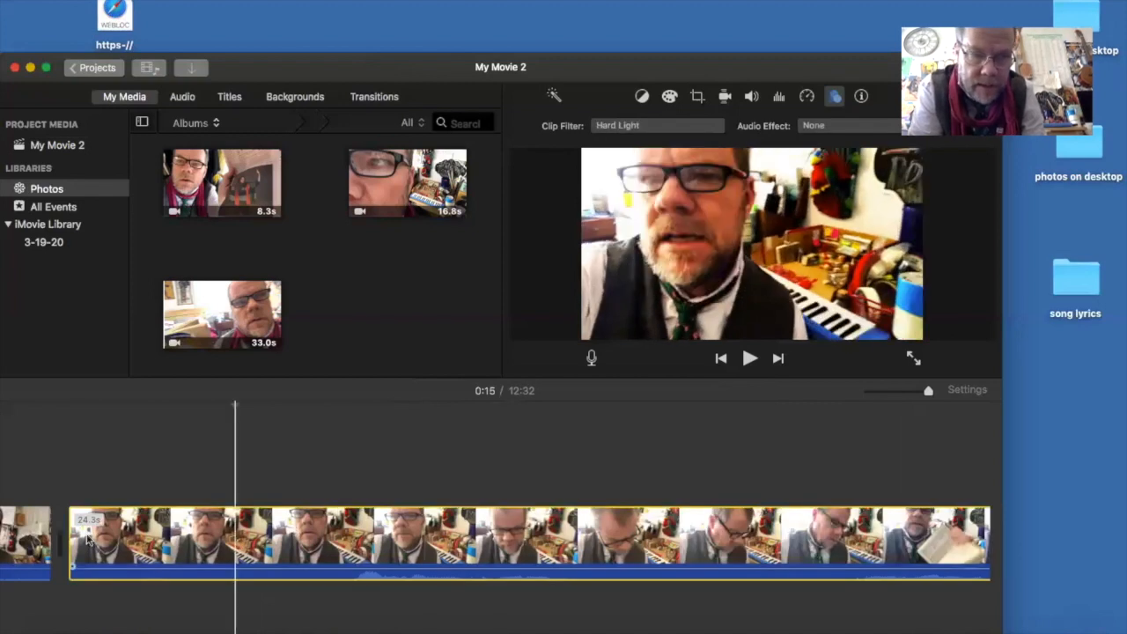
{"action": "left_click_drag", "start_coordinate": [83, 535], "coordinate": [292, 552]}
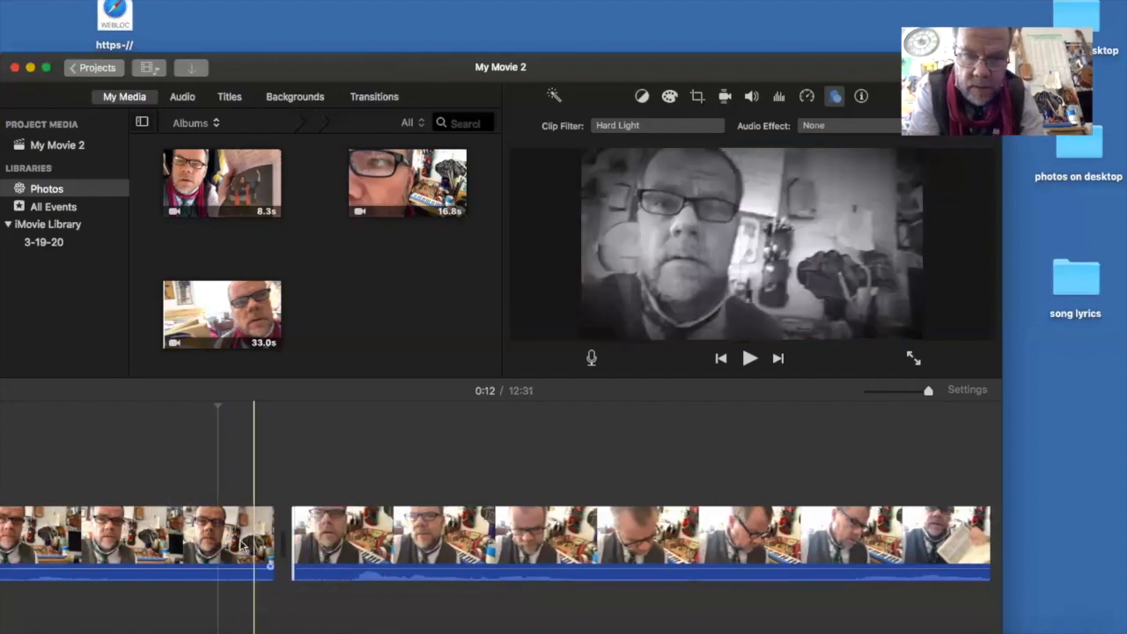
{"action": "left_click", "coordinate": [242, 548]}
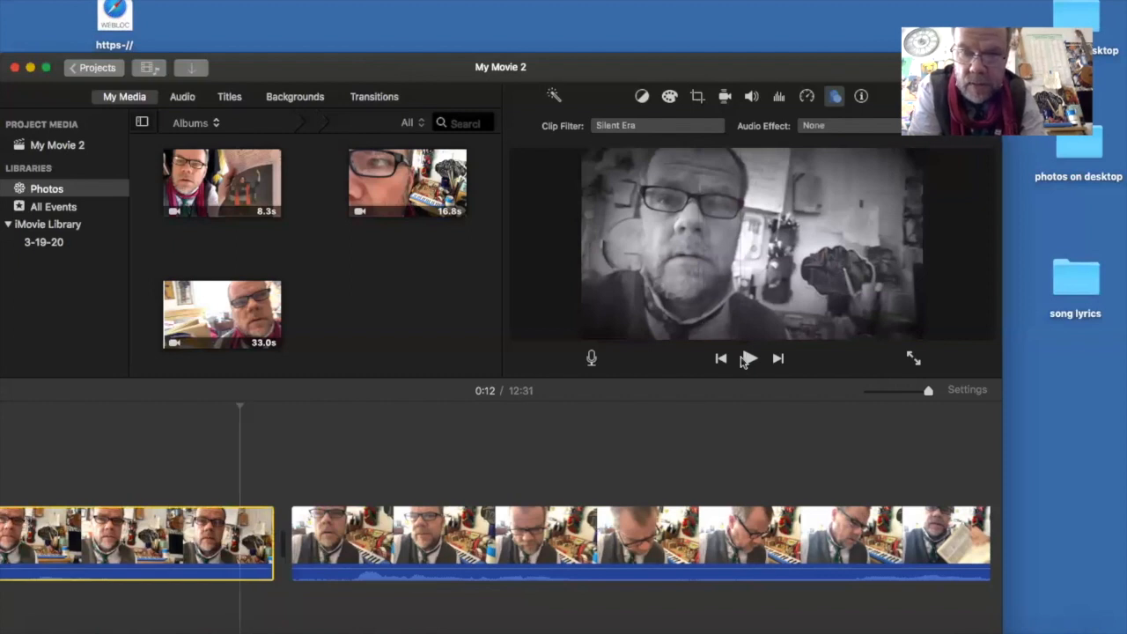
{"action": "left_click", "coordinate": [750, 359]}
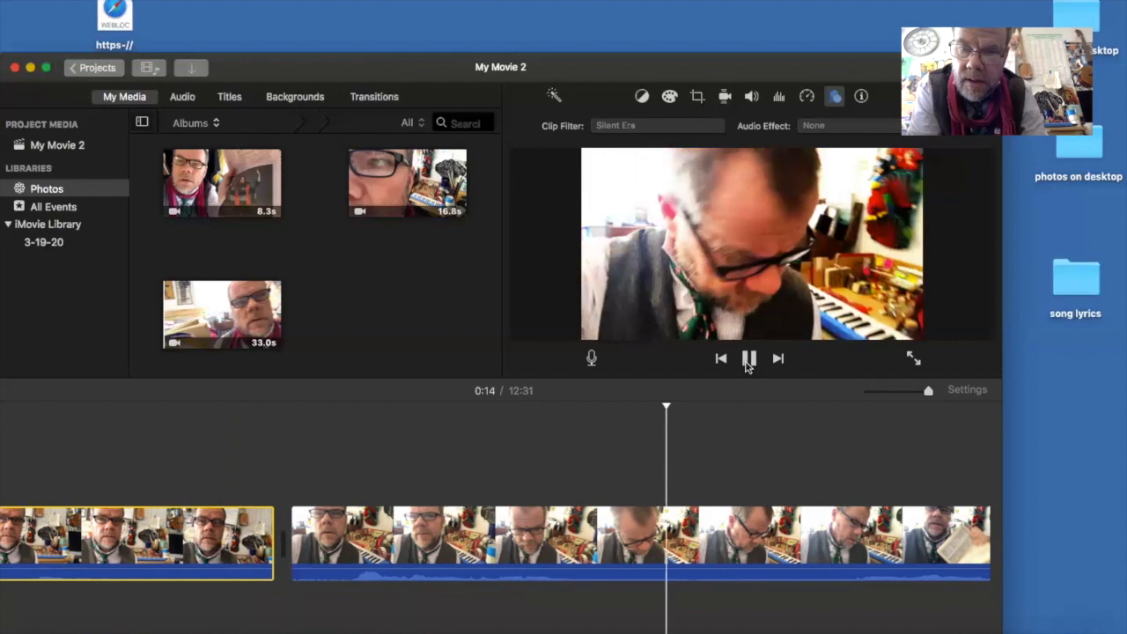
{"action": "left_click", "coordinate": [747, 363]}
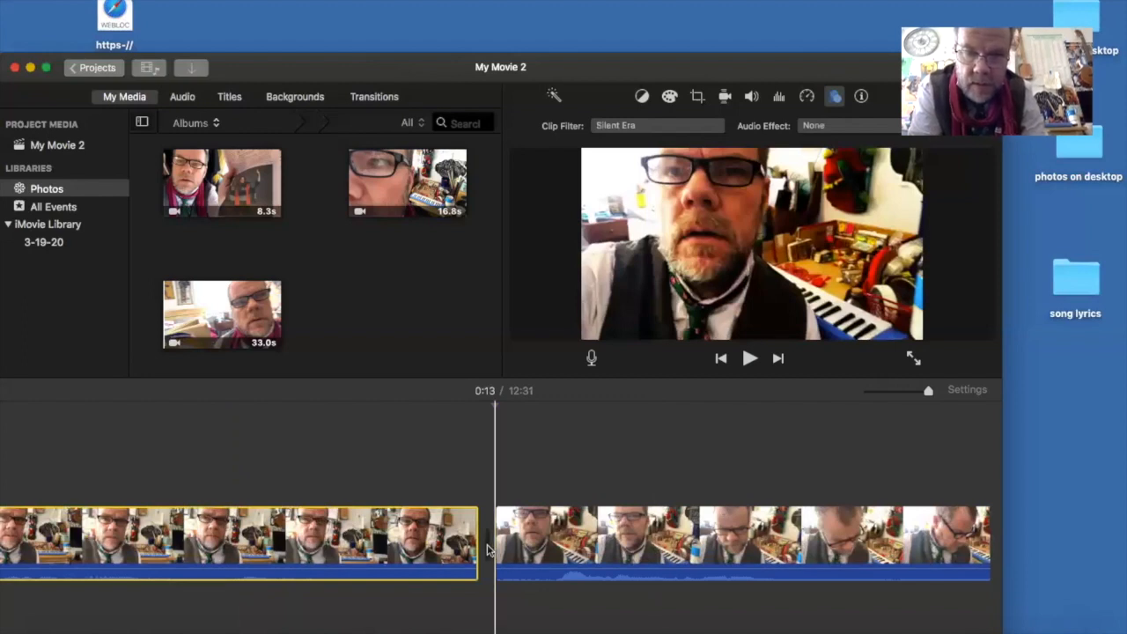
- Shorten the end of the first clip by about 1 second in the precision editor, preview the cut and close the editor
{"action": "double_click", "coordinate": [487, 550]}
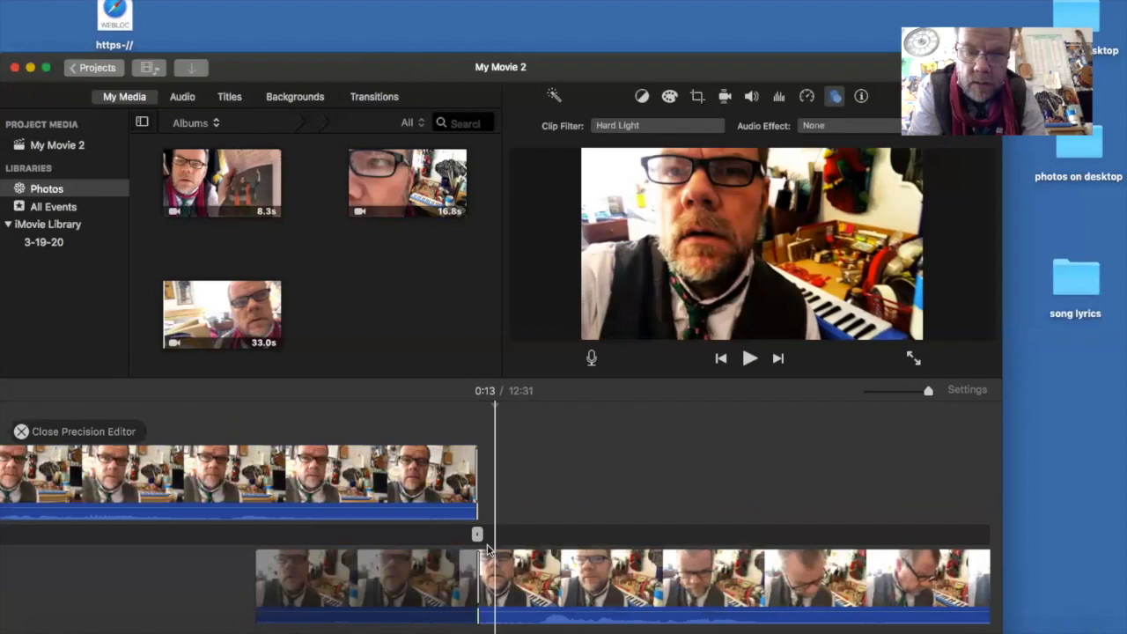
{"action": "left_click", "coordinate": [478, 535]}
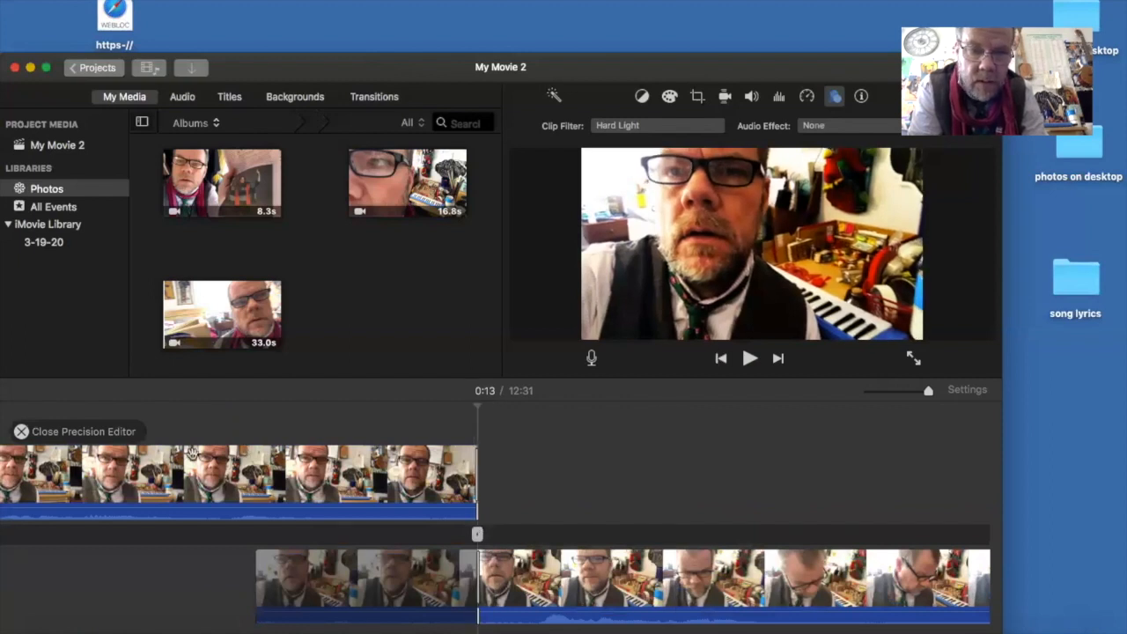
{"action": "left_click", "coordinate": [211, 457]}
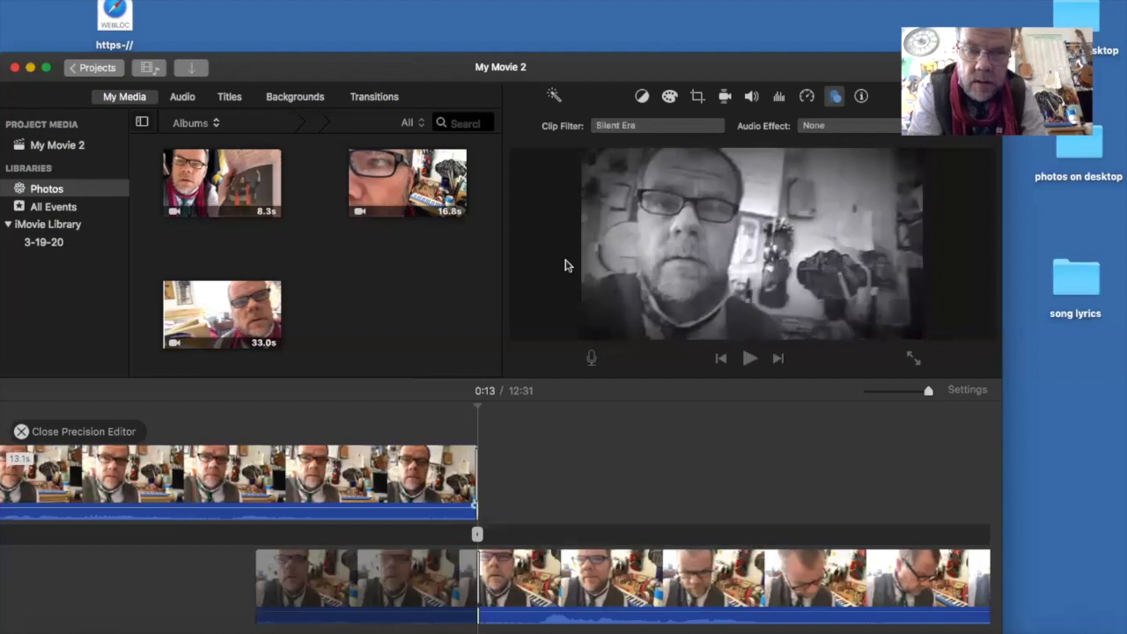
{"action": "left_click", "coordinate": [748, 358]}
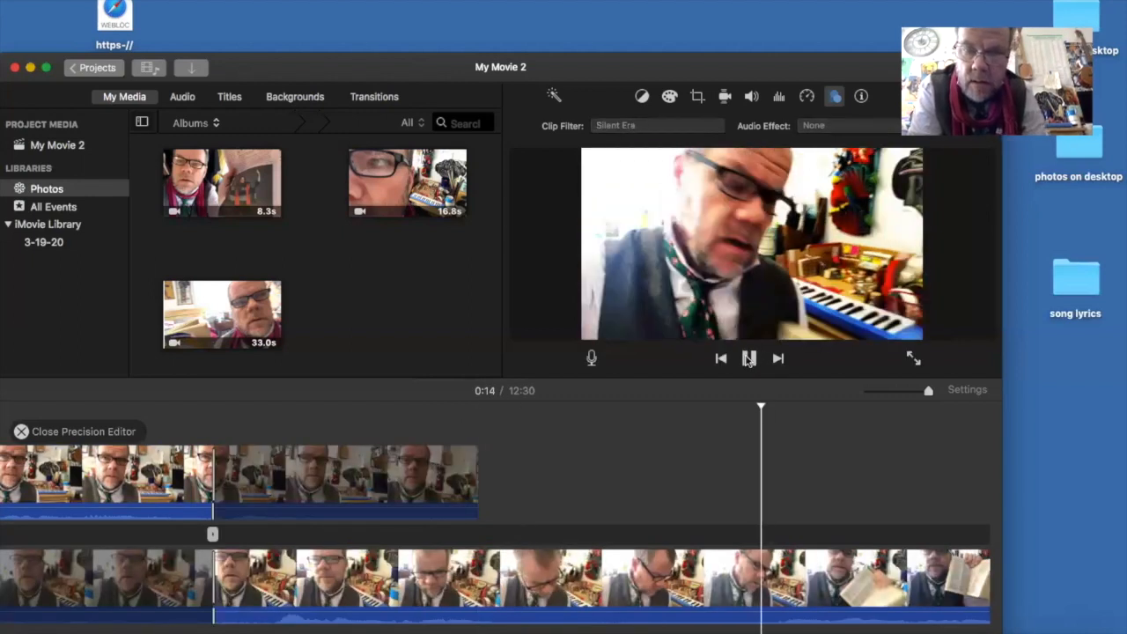
{"action": "left_click", "coordinate": [750, 360]}
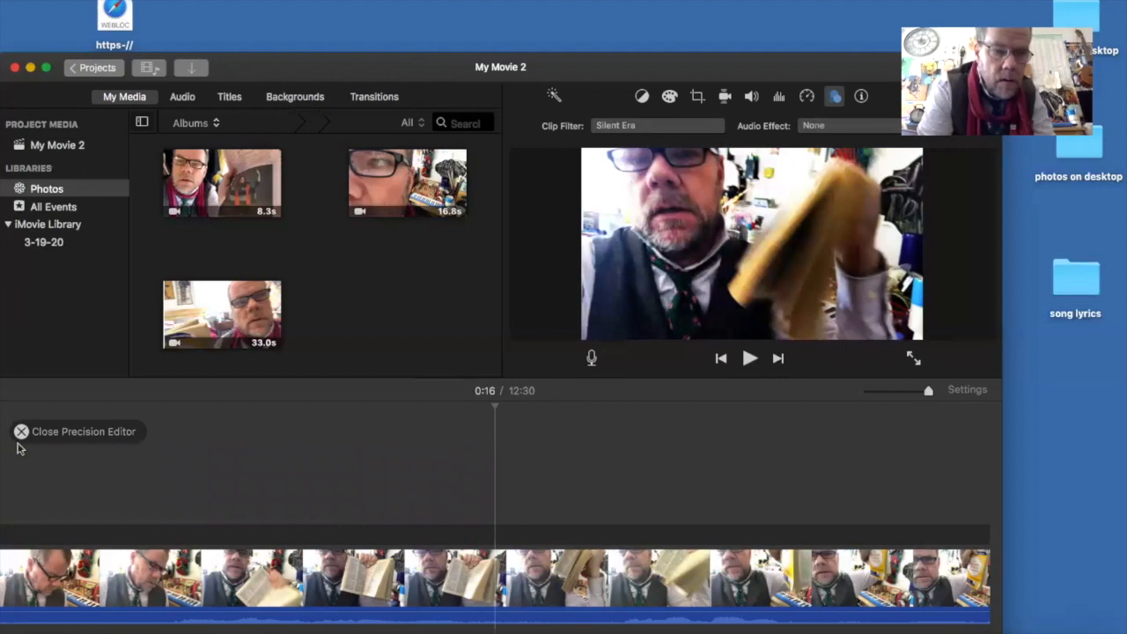
{"action": "left_click", "coordinate": [21, 430]}
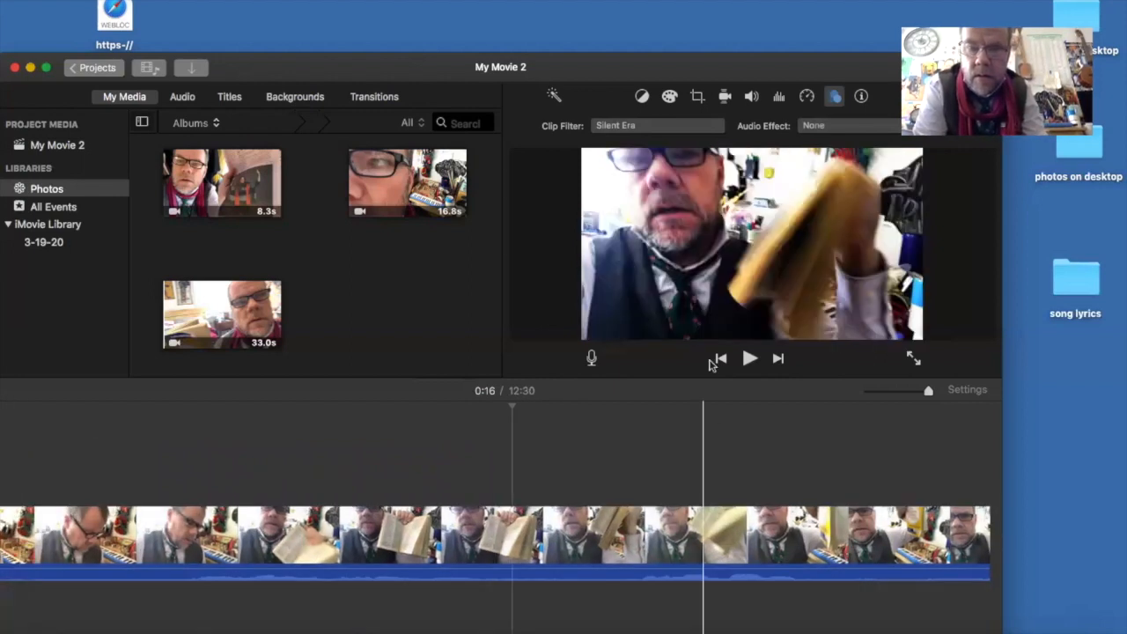
- Play across the first cut again and extend the end of the first clip by about 1 second
{"action": "left_click", "coordinate": [720, 359]}
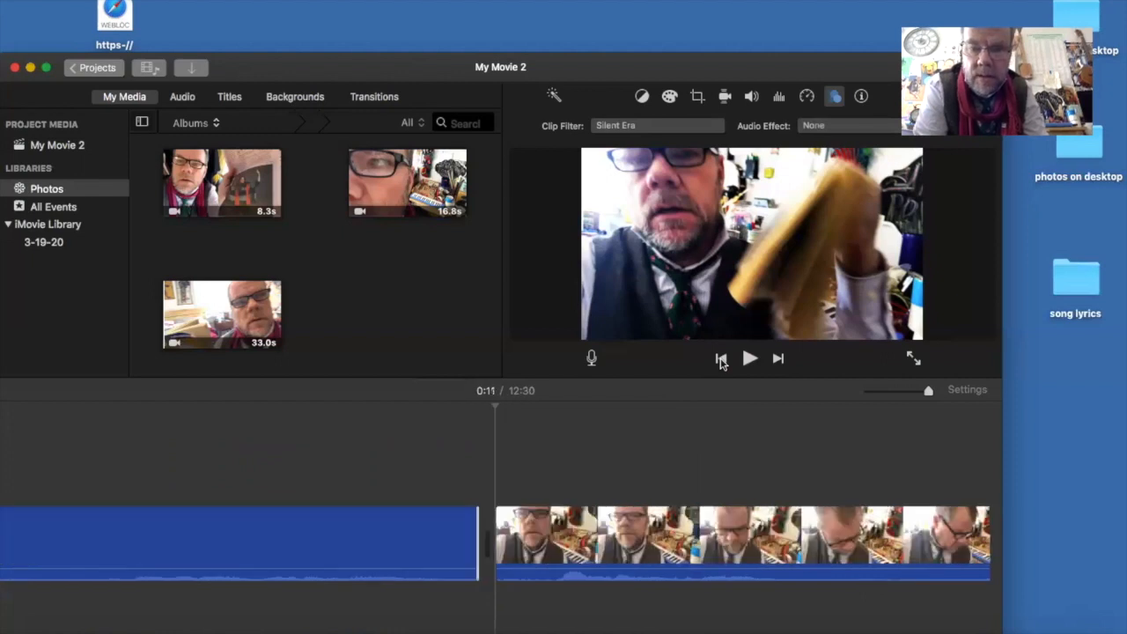
{"action": "left_click", "coordinate": [360, 546]}
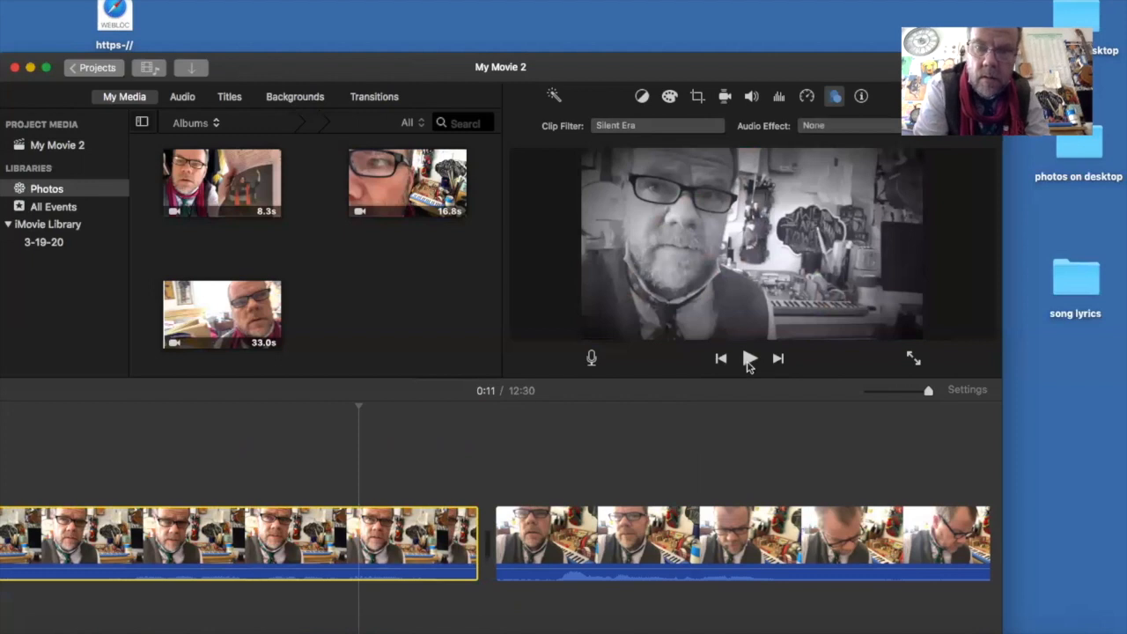
{"action": "left_click", "coordinate": [748, 361]}
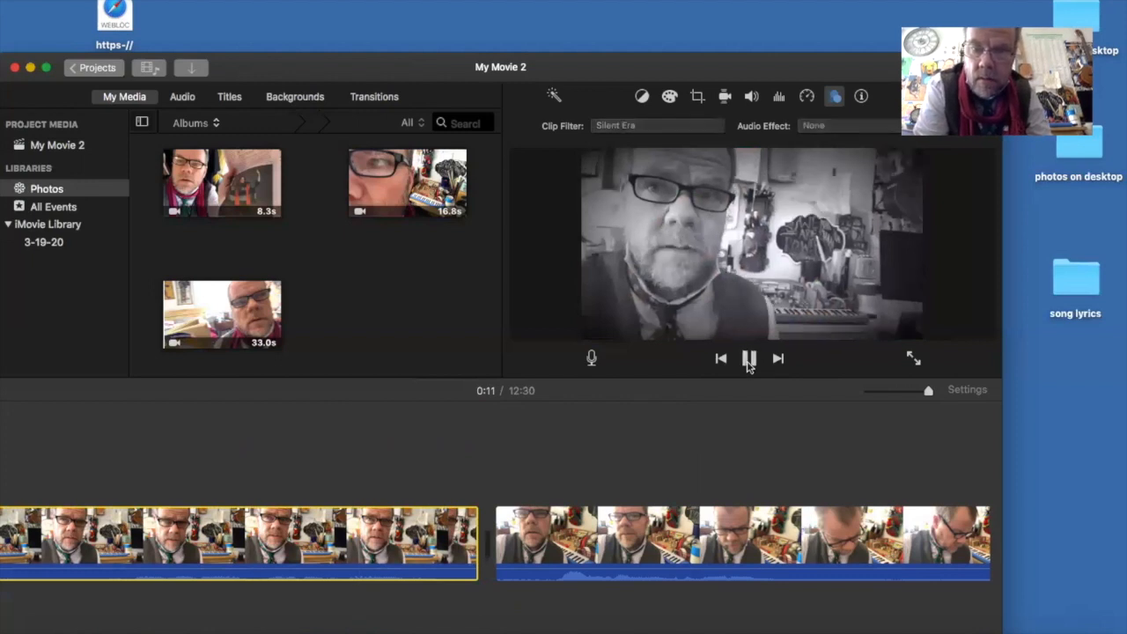
{"action": "left_click", "coordinate": [748, 361]}
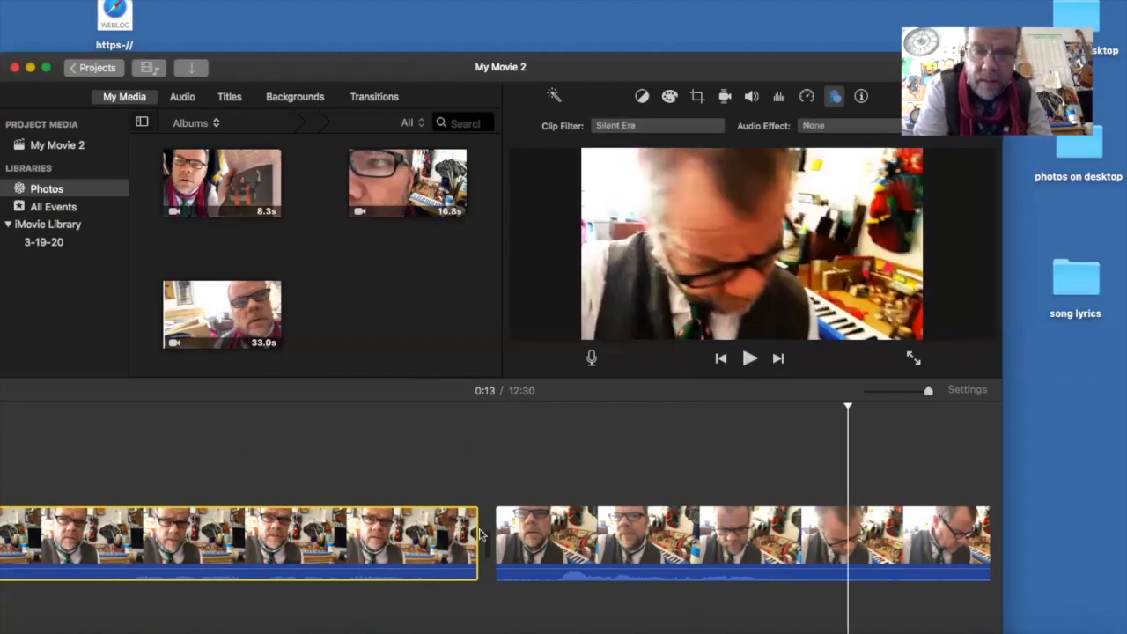
{"action": "left_click_drag", "start_coordinate": [481, 535], "coordinate": [852, 547]}
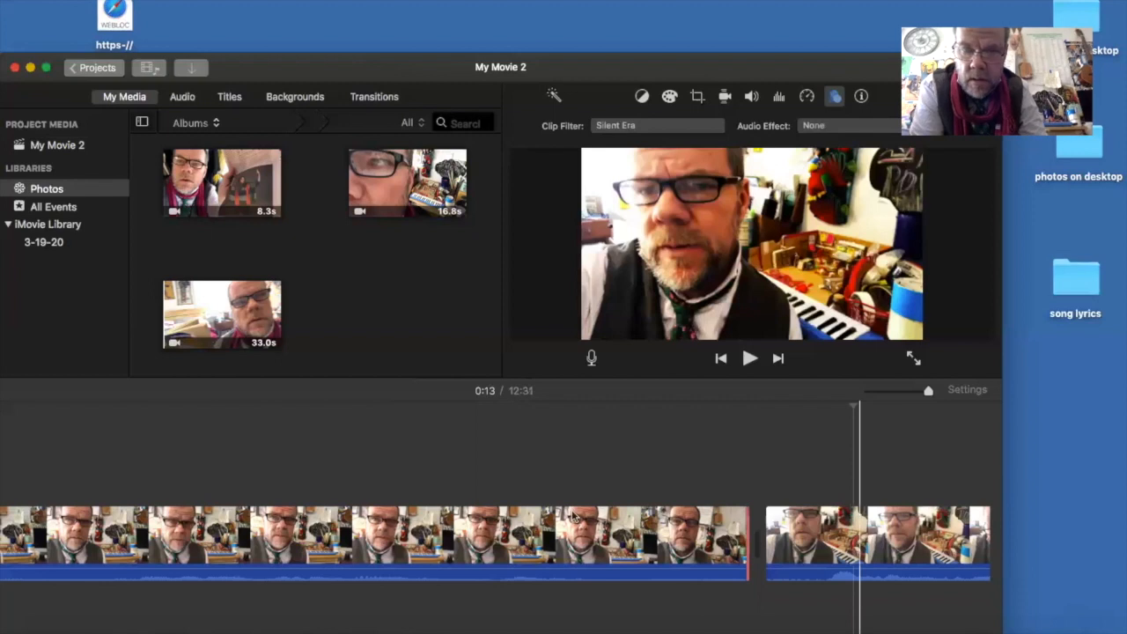
- Play from near the end of the first clip well into the second clip to check the edited cut
{"action": "left_click", "coordinate": [750, 357]}
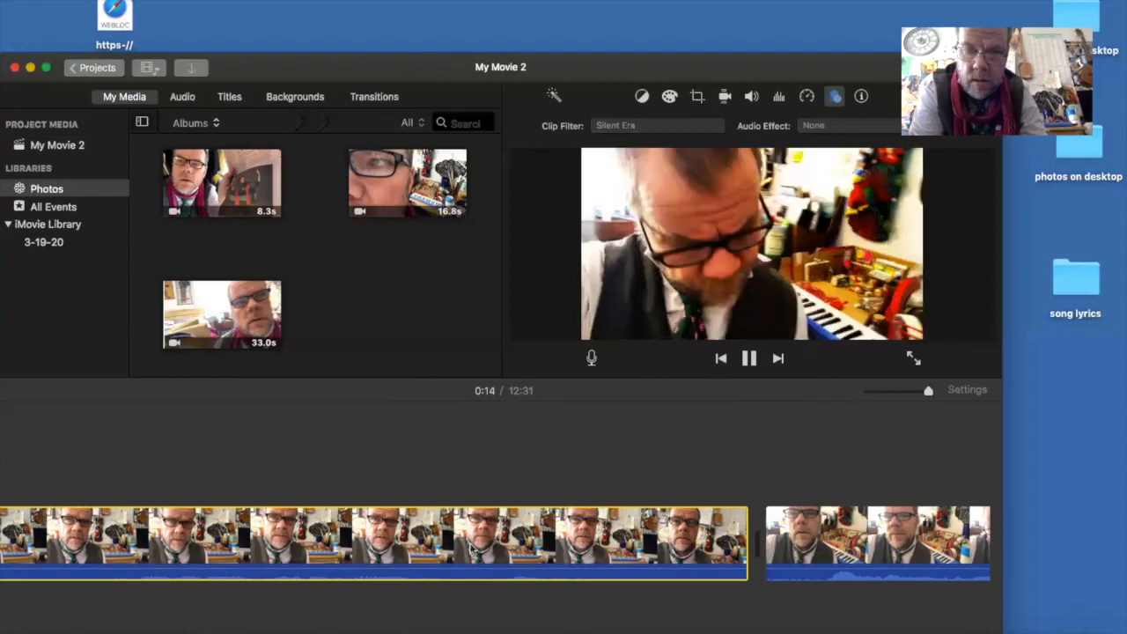
{"action": "left_click", "coordinate": [456, 545]}
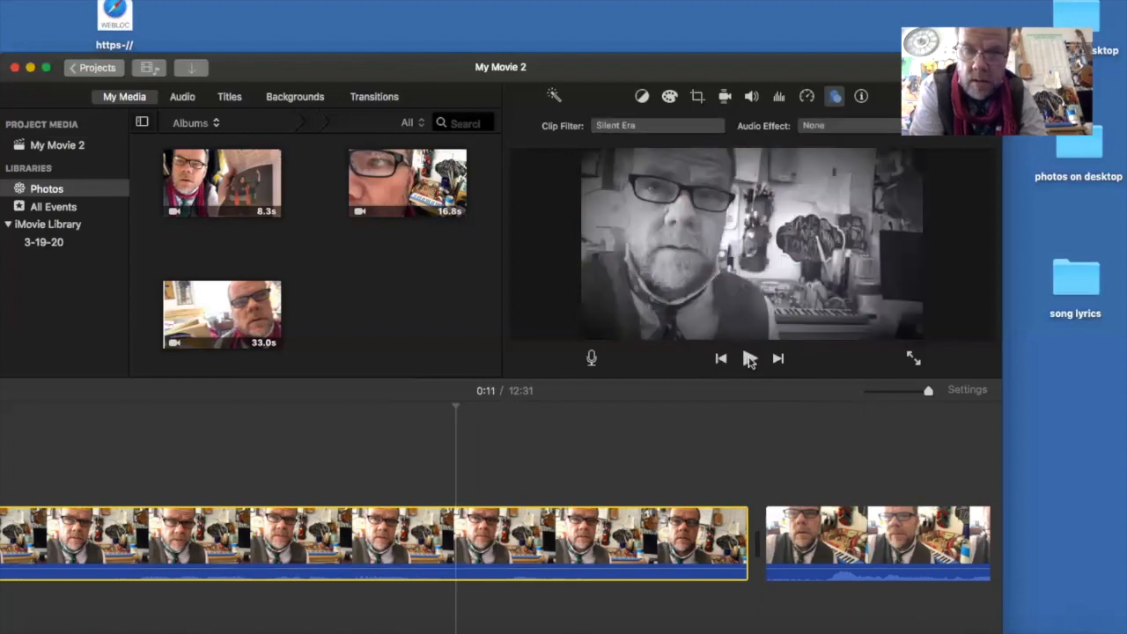
{"action": "left_click", "coordinate": [749, 358]}
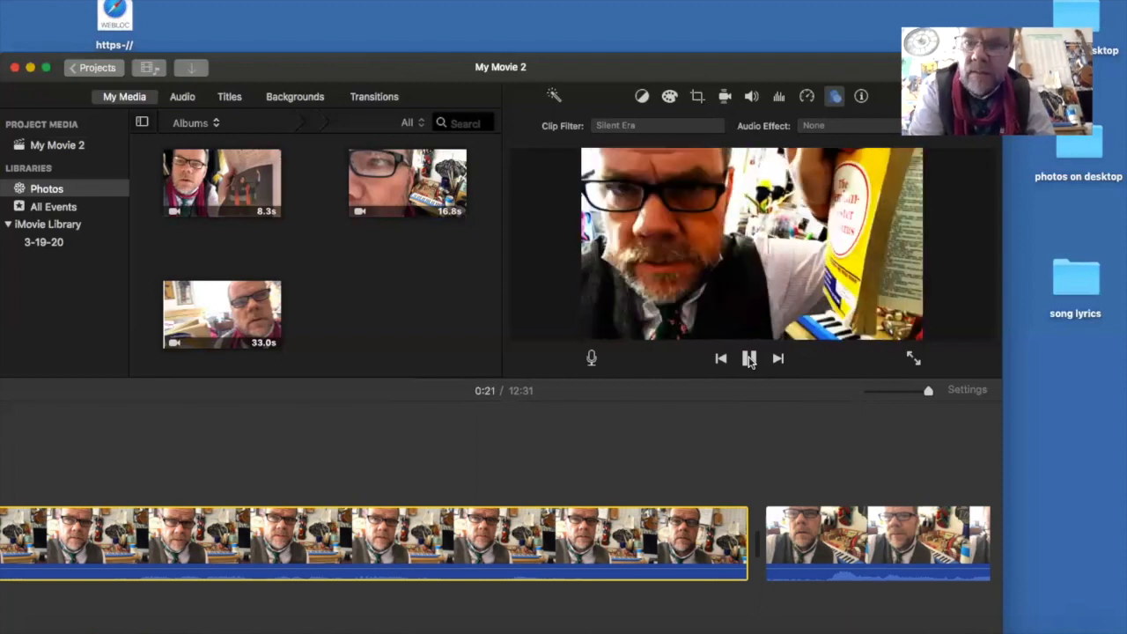
{"action": "key", "text": "space"}
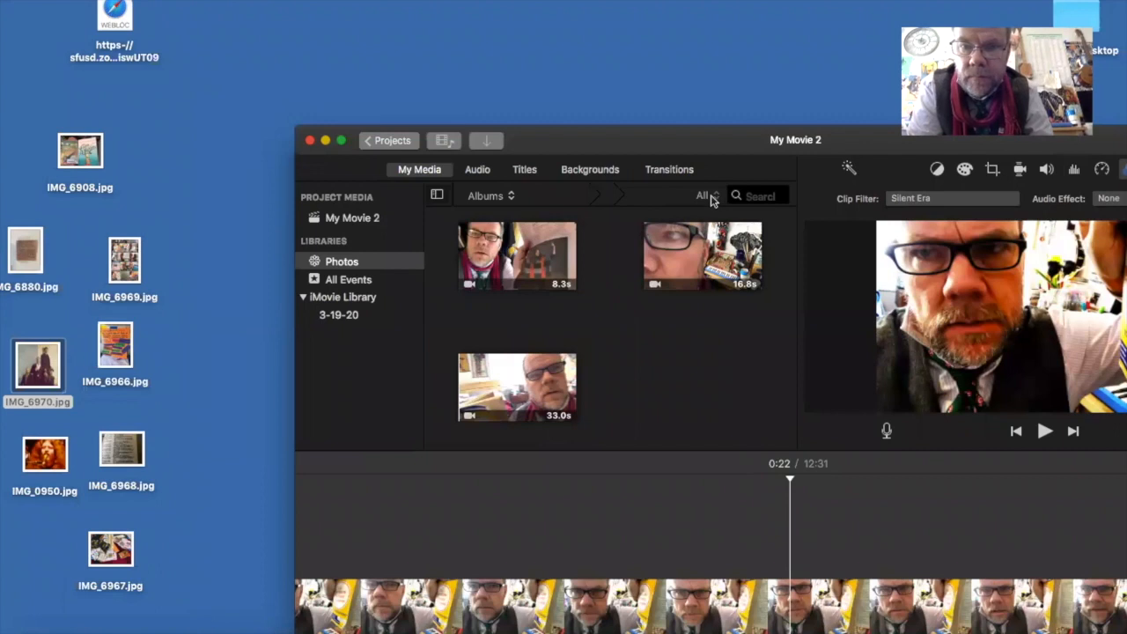
- Filter the Photos library media to Photos, then switch the filter to Videos
{"action": "left_click", "coordinate": [711, 197]}
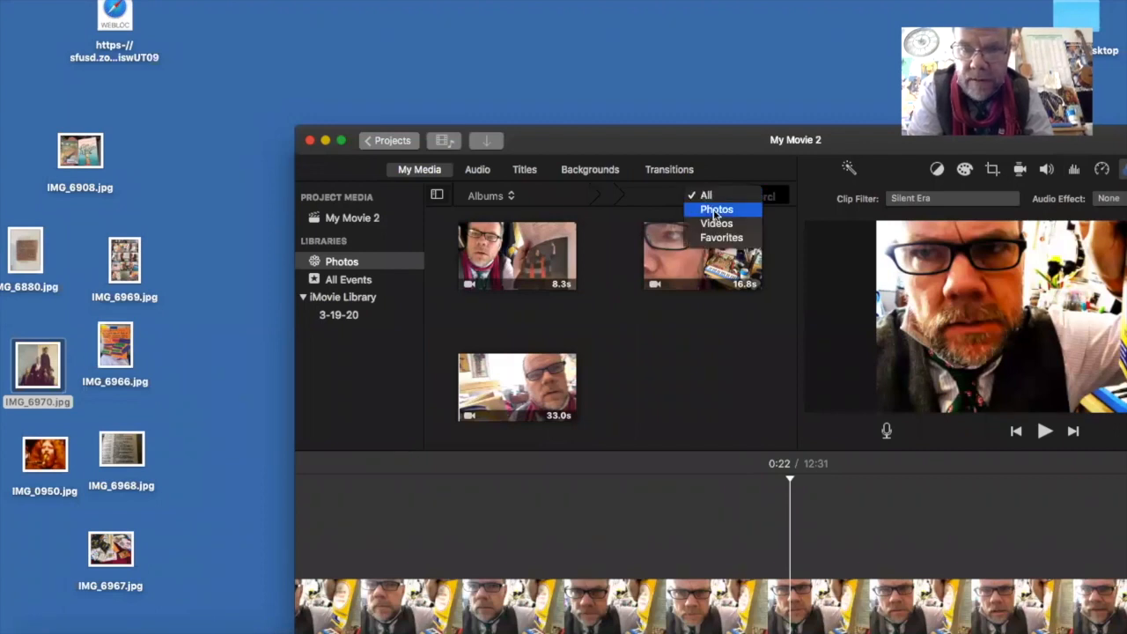
{"action": "left_click", "coordinate": [715, 212]}
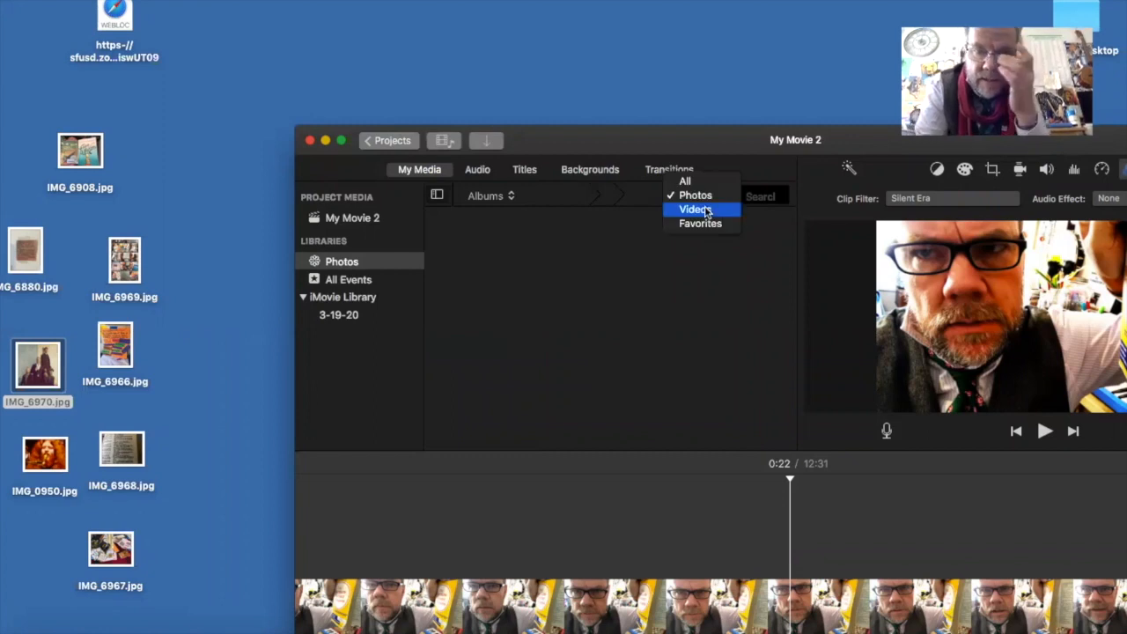
{"action": "left_click", "coordinate": [706, 211]}
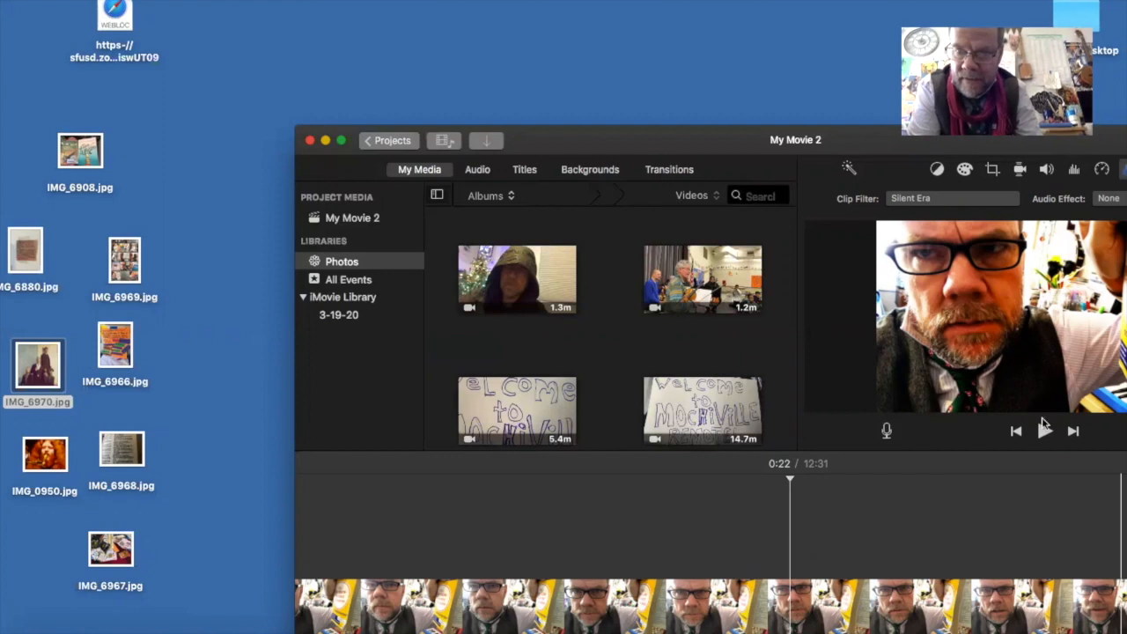
- Insert the desktop image IMG_6969.jpg at the beginning of the timeline and IMG_6967.jpg directly after it
{"action": "left_click_drag", "start_coordinate": [696, 143], "coordinate": [585, 12]}
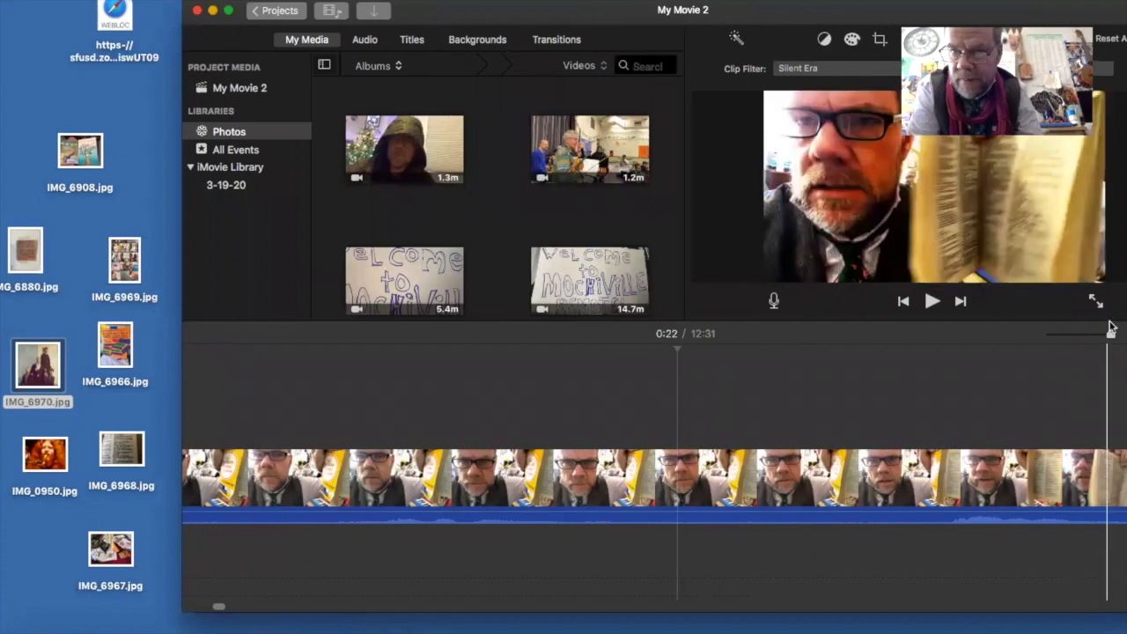
{"action": "left_click_drag", "start_coordinate": [1111, 339], "coordinate": [988, 344]}
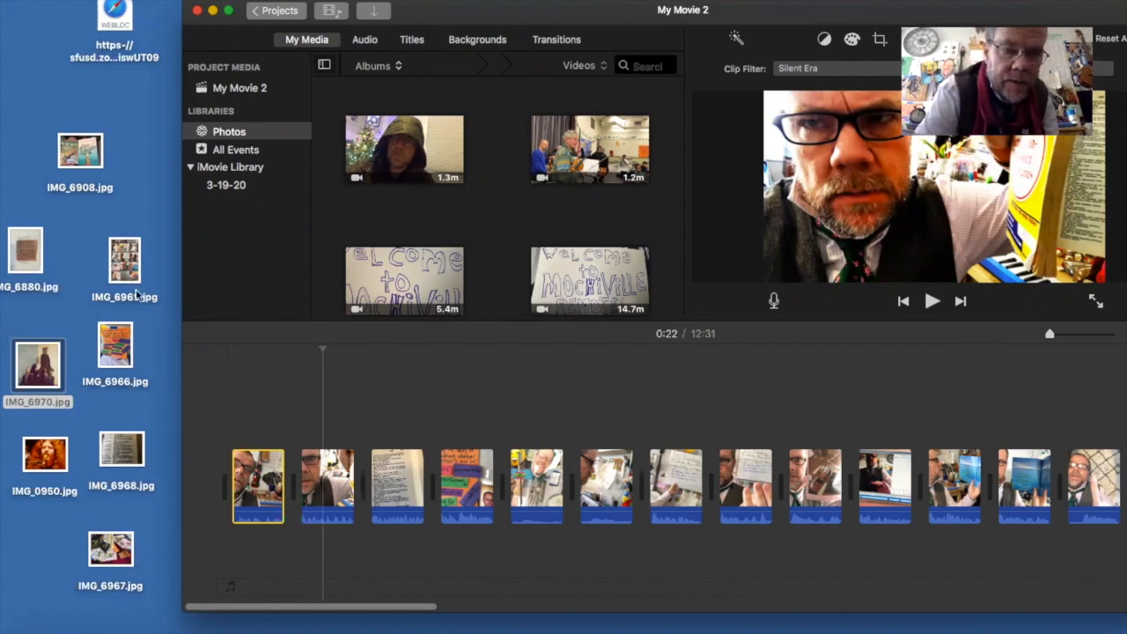
{"action": "left_click_drag", "start_coordinate": [124, 280], "coordinate": [230, 463]}
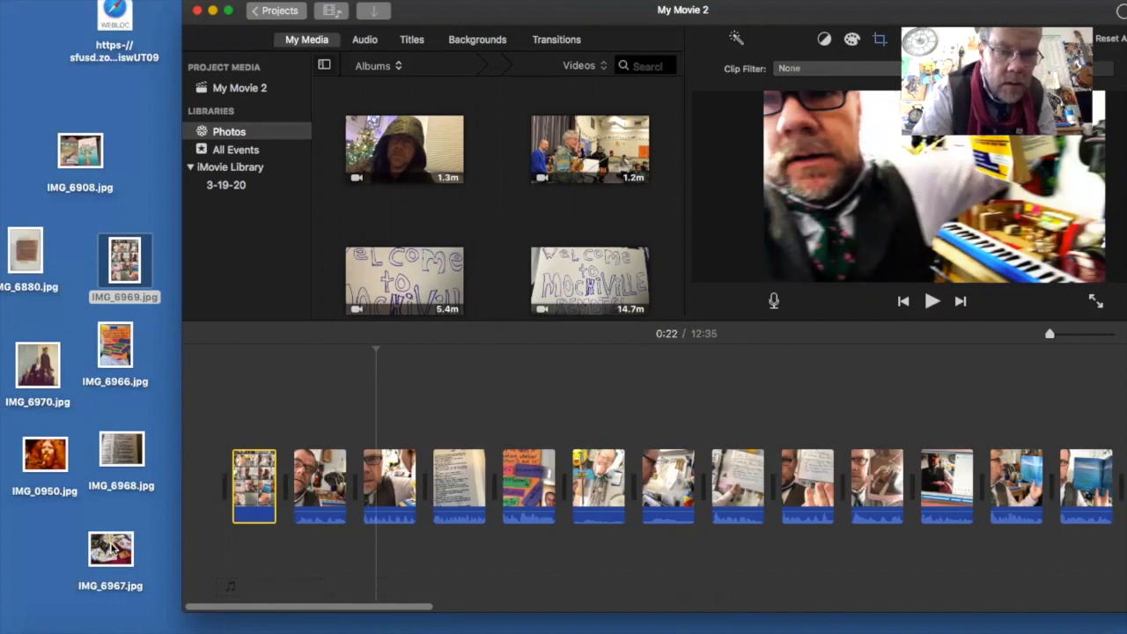
{"action": "left_click_drag", "start_coordinate": [111, 547], "coordinate": [287, 485]}
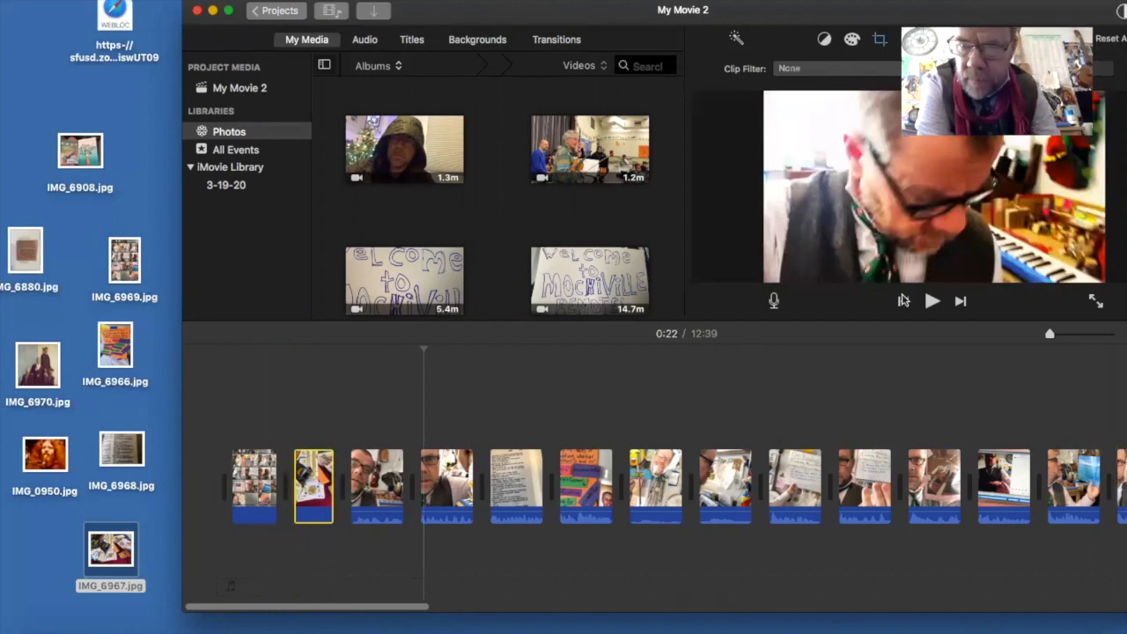
- Return to the start of the movie and add a Standard title over the first image on the timeline
{"action": "left_click", "coordinate": [904, 303]}
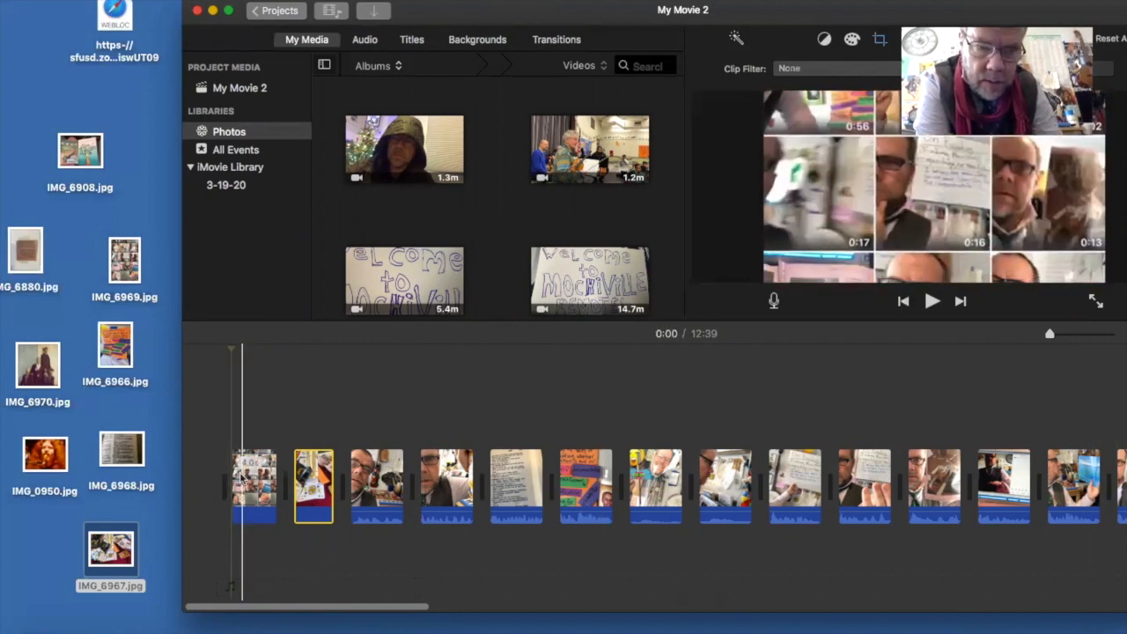
{"action": "left_click", "coordinate": [411, 41]}
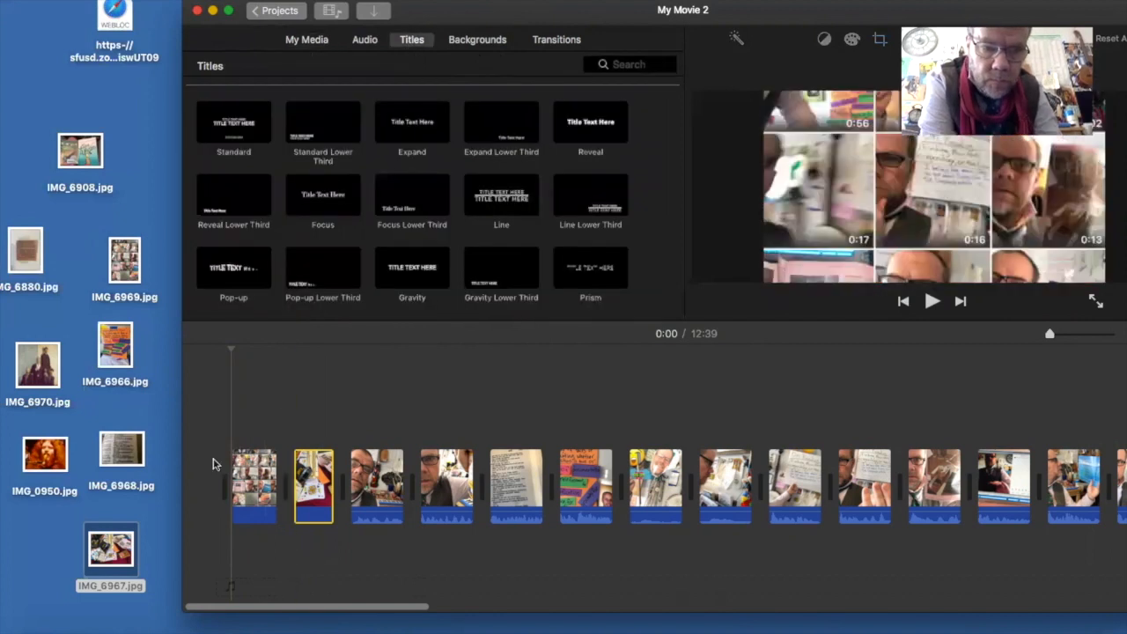
{"action": "double_click", "coordinate": [233, 484]}
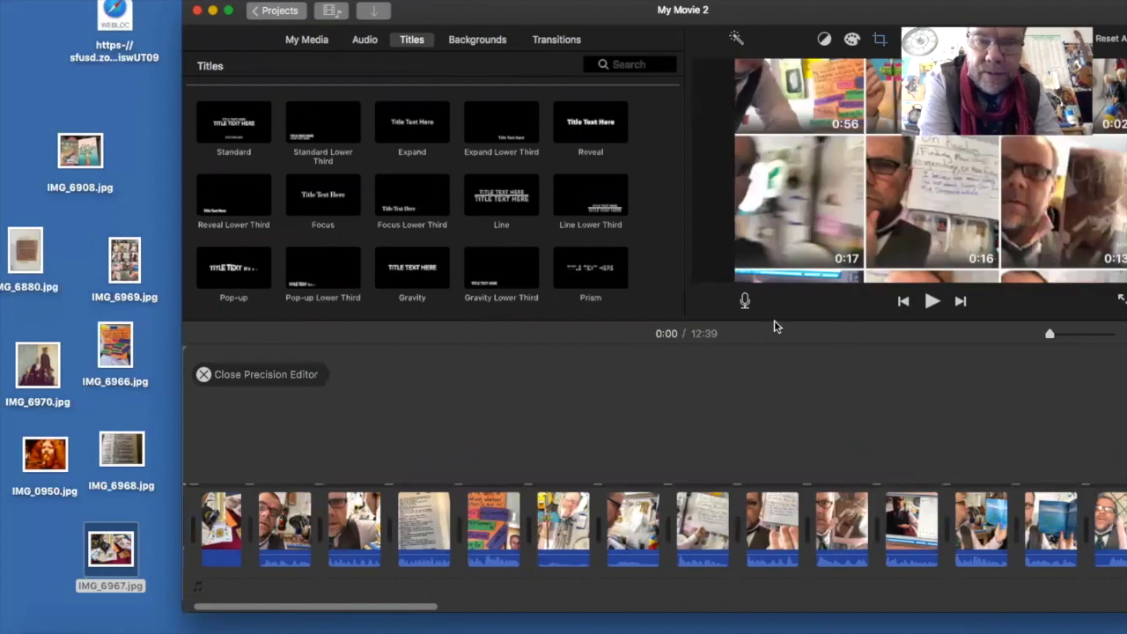
{"action": "left_click", "coordinate": [202, 374]}
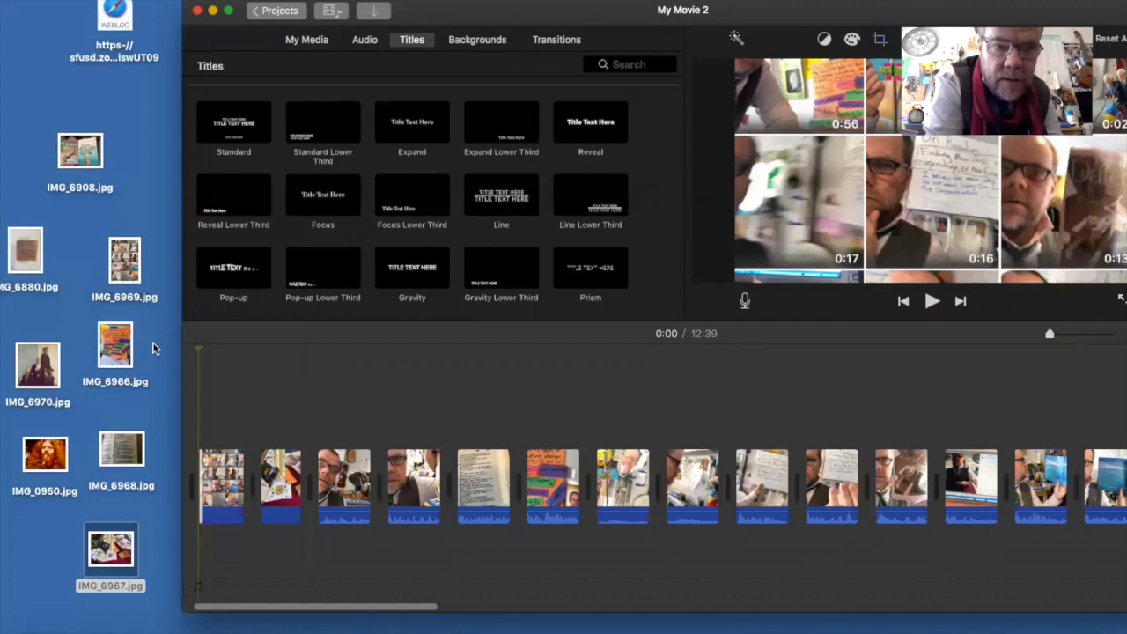
{"action": "double_click", "coordinate": [236, 124]}
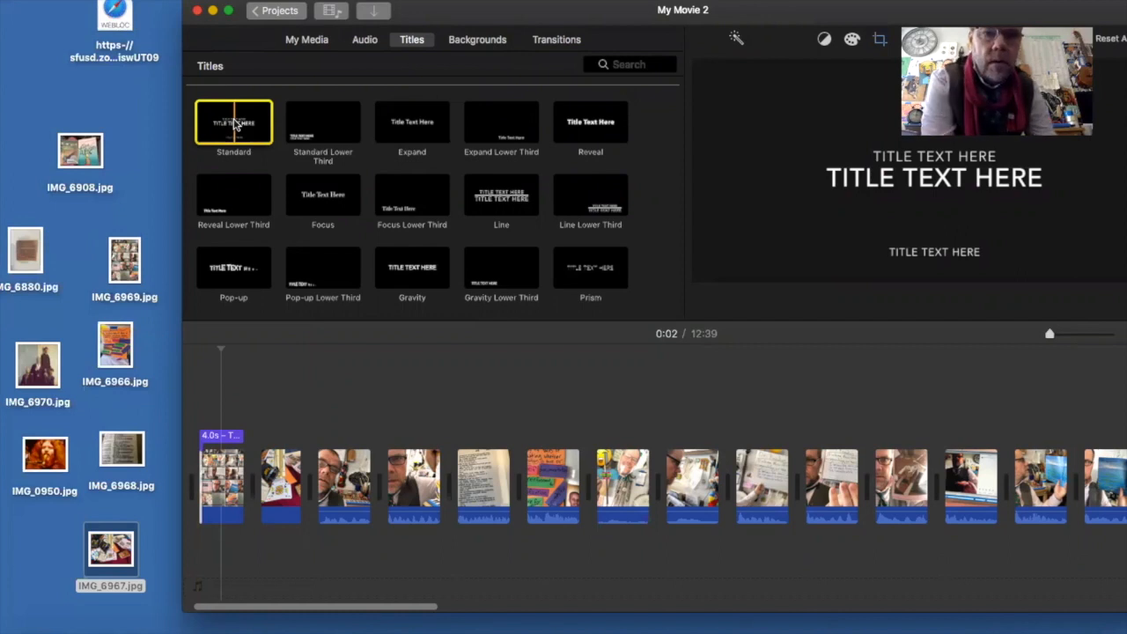
- Replace the first line of the opening title over the first image with "WELCOME TO ON READING"
{"action": "left_click", "coordinate": [211, 440]}
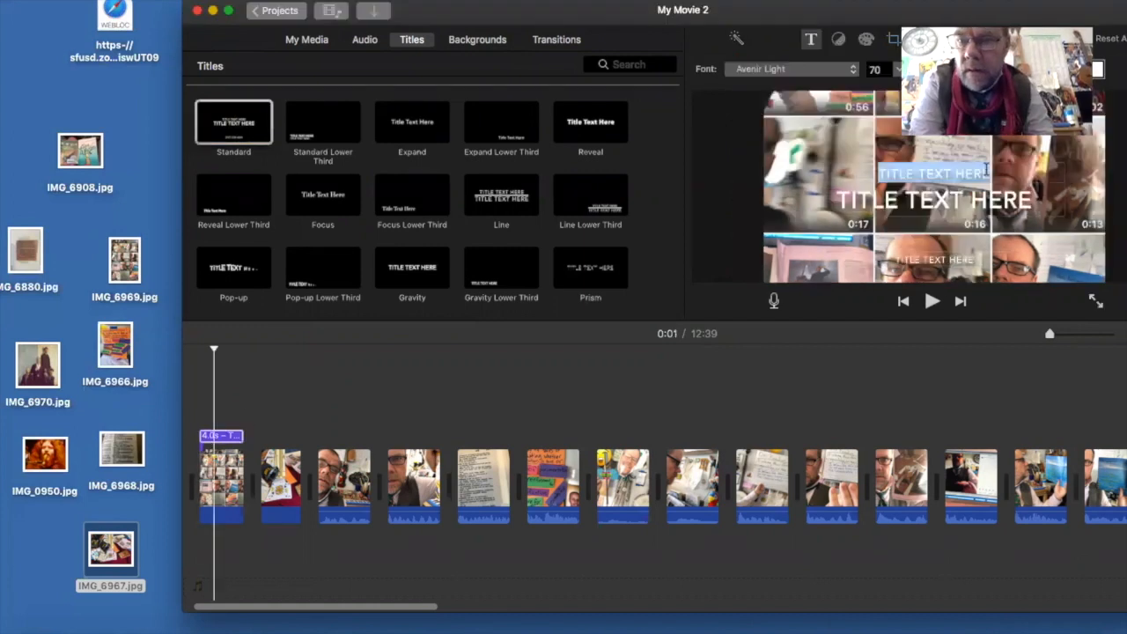
{"action": "left_click", "coordinate": [988, 175]}
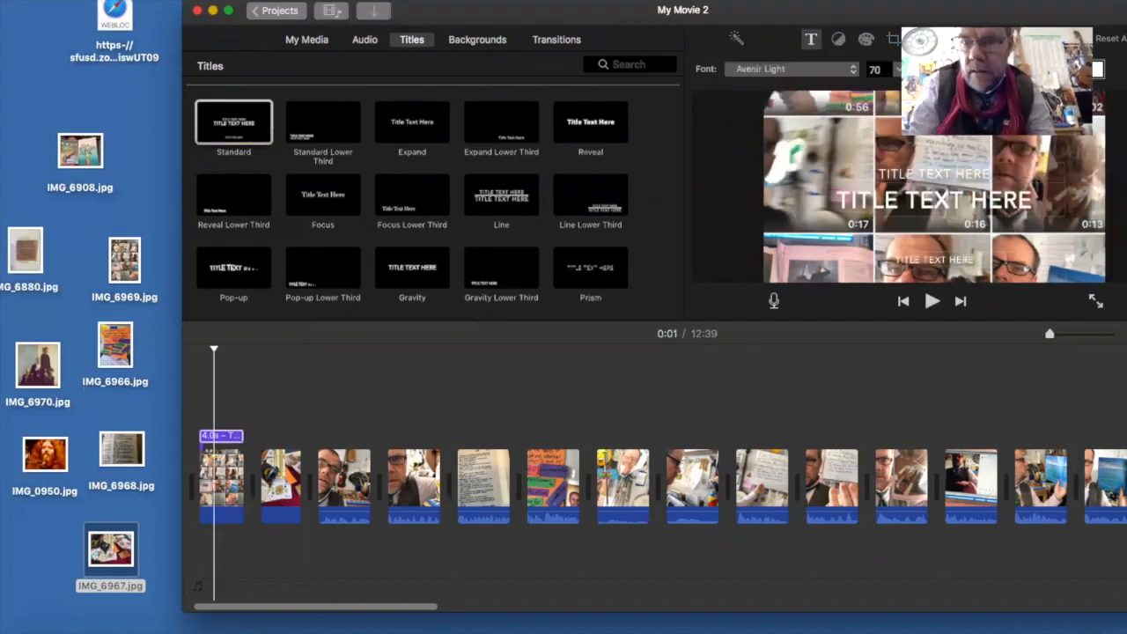
{"action": "key", "text": "BackSpace"}
{"action": "key", "text": "BackSpace"}
{"action": "key", "text": "BackSpace"}
{"action": "key", "text": "BackSpace"}
{"action": "key", "text": "BackSpace"}
{"action": "key", "text": "BackSpace"}
{"action": "key", "text": "BackSpace"}
{"action": "key", "text": "BackSpace"}
{"action": "key", "text": "BackSpace"}
{"action": "key", "text": "BackSpace"}
{"action": "key", "text": "BackSpace"}
{"action": "key", "text": "BackSpace"}
{"action": "key", "text": "BackSpace"}
{"action": "key", "text": "BackSpace"}
{"action": "key", "text": "BackSpace"}
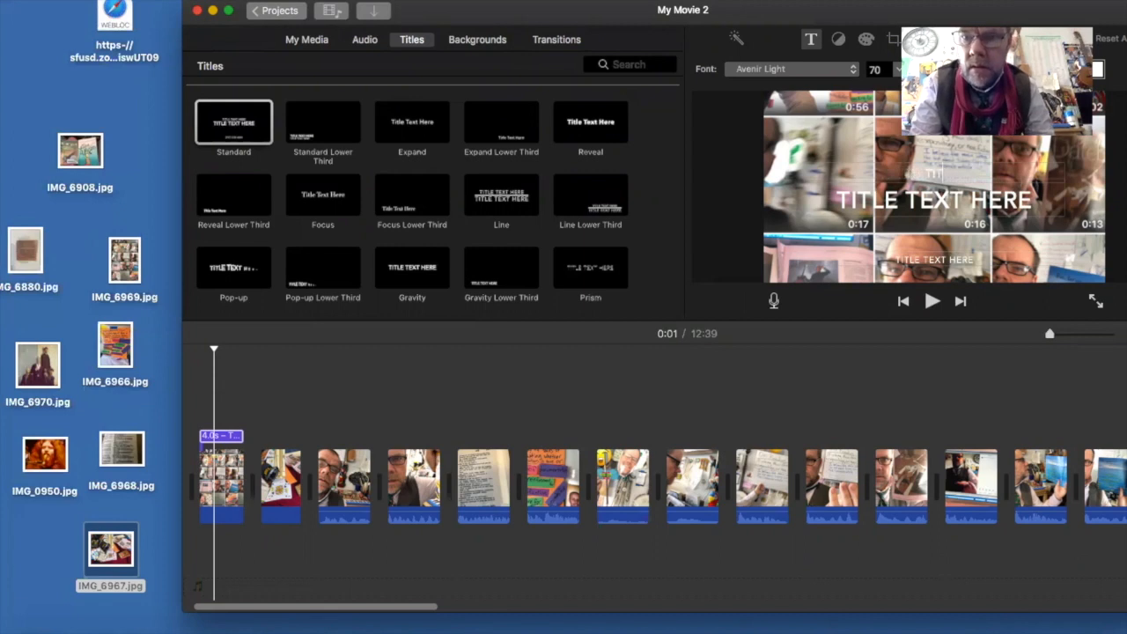
{"action": "type", "text": "WELCOME T"}
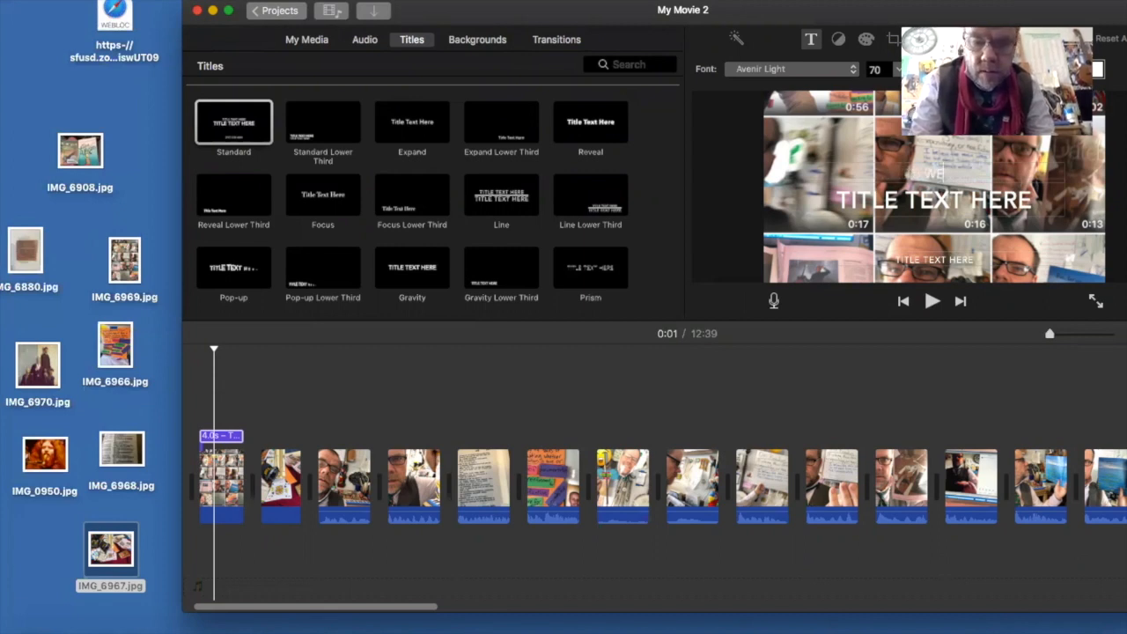
{"action": "type", "text": "O"}
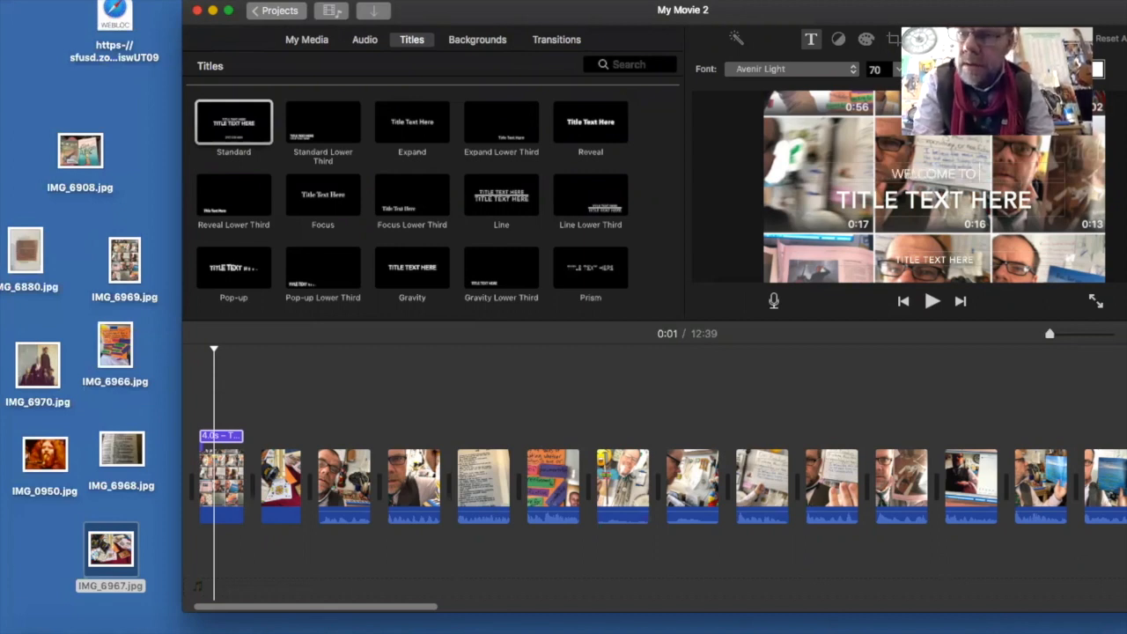
{"action": "type", "text": " OUR READING"}
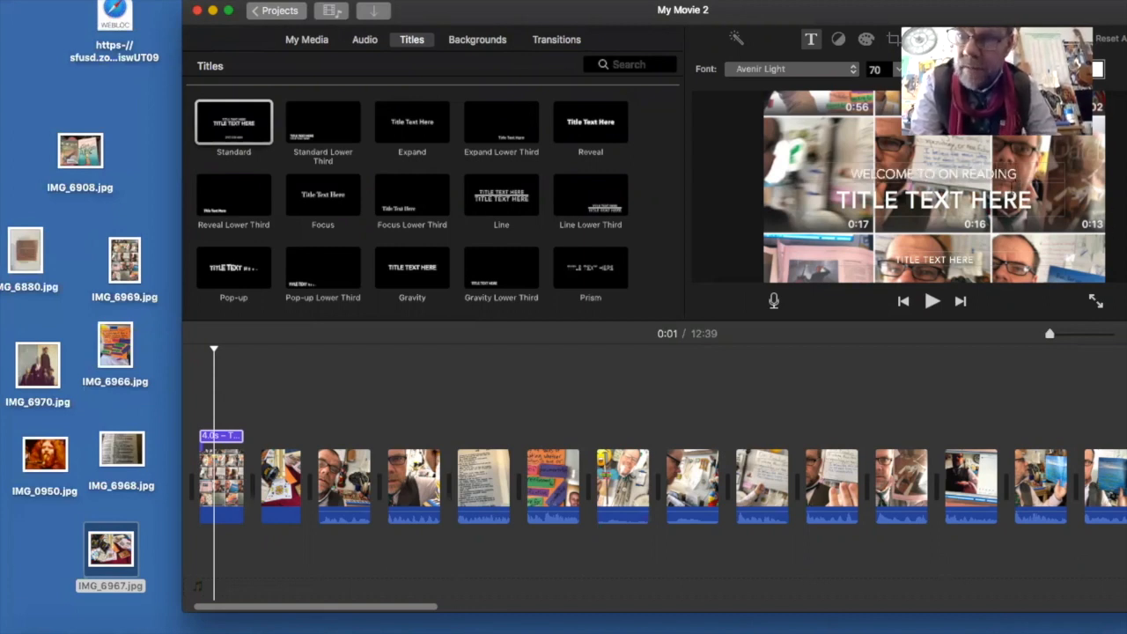
- Replace the large middle line of the opening title with "WITH" followed by the presenter's full name
{"action": "left_click", "coordinate": [1028, 200]}
{"action": "key", "text": "BackSpace"}
{"action": "key", "text": "BackSpace"}
{"action": "key", "text": "BackSpace"}
{"action": "key", "text": "BackSpace"}
{"action": "key", "text": "BackSpace"}
{"action": "key", "text": "BackSpace"}
{"action": "key", "text": "BackSpace"}
{"action": "key", "text": "BackSpace"}
{"action": "key", "text": "BackSpace"}
{"action": "key", "text": "BackSpace"}
{"action": "key", "text": "BackSpace"}
{"action": "key", "text": "BackSpace"}
{"action": "key", "text": "BackSpace"}
{"action": "key", "text": "BackSpace"}
{"action": "key", "text": "BackSpace"}
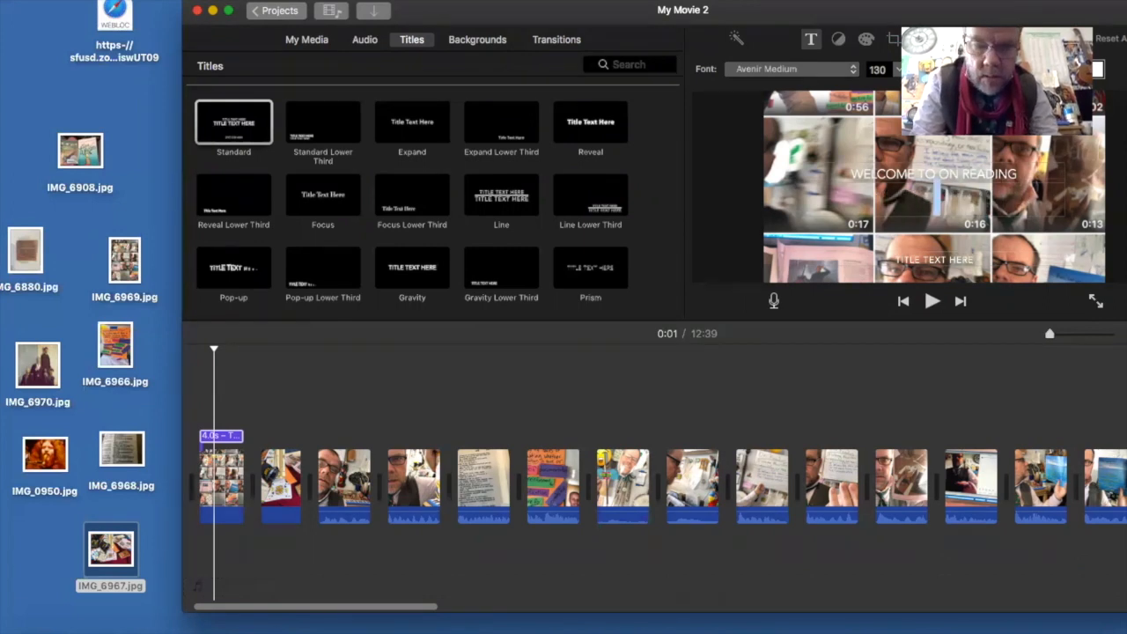
{"action": "type", "text": "WITH M"}
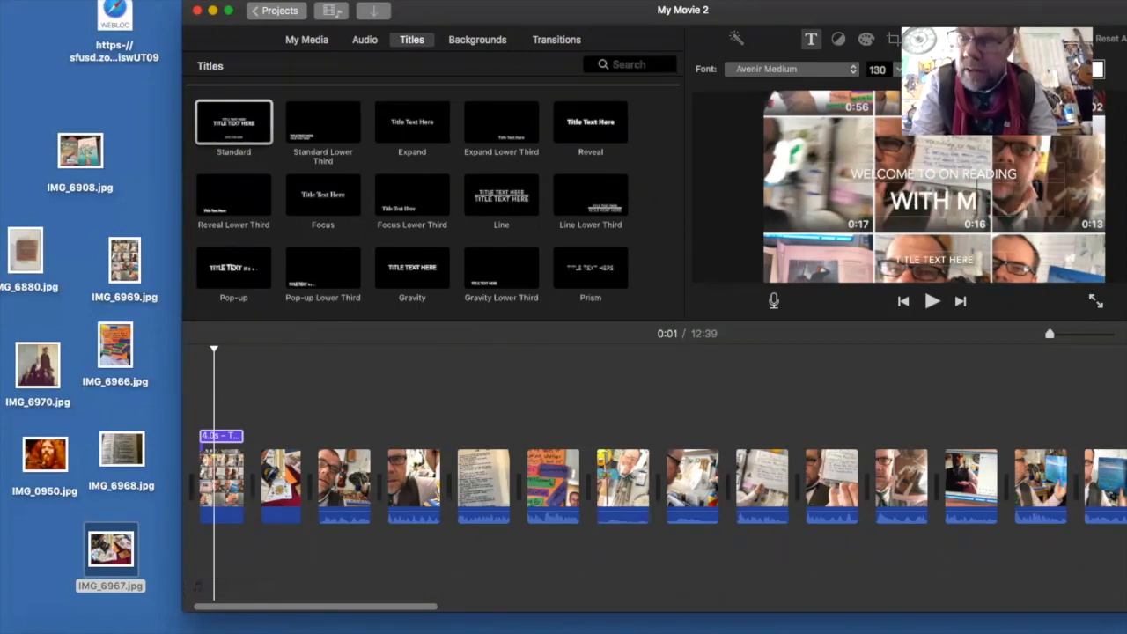
{"action": "type", "text": "ARK RICHARD"}
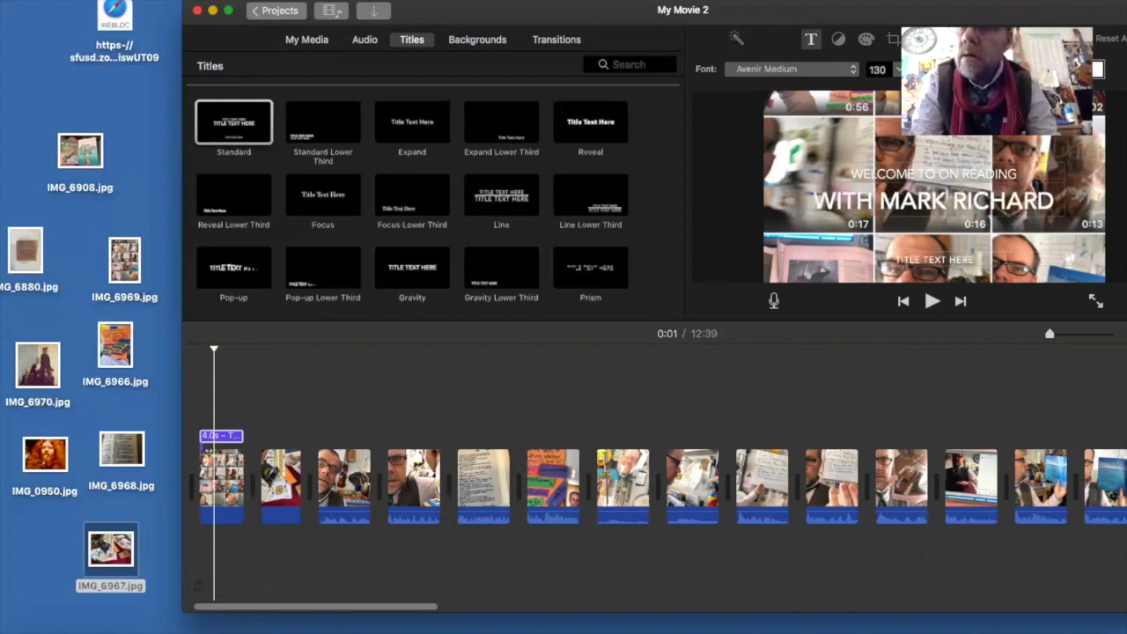
{"action": "key", "text": "Return"}
{"action": "type", "text": "ROSE"}
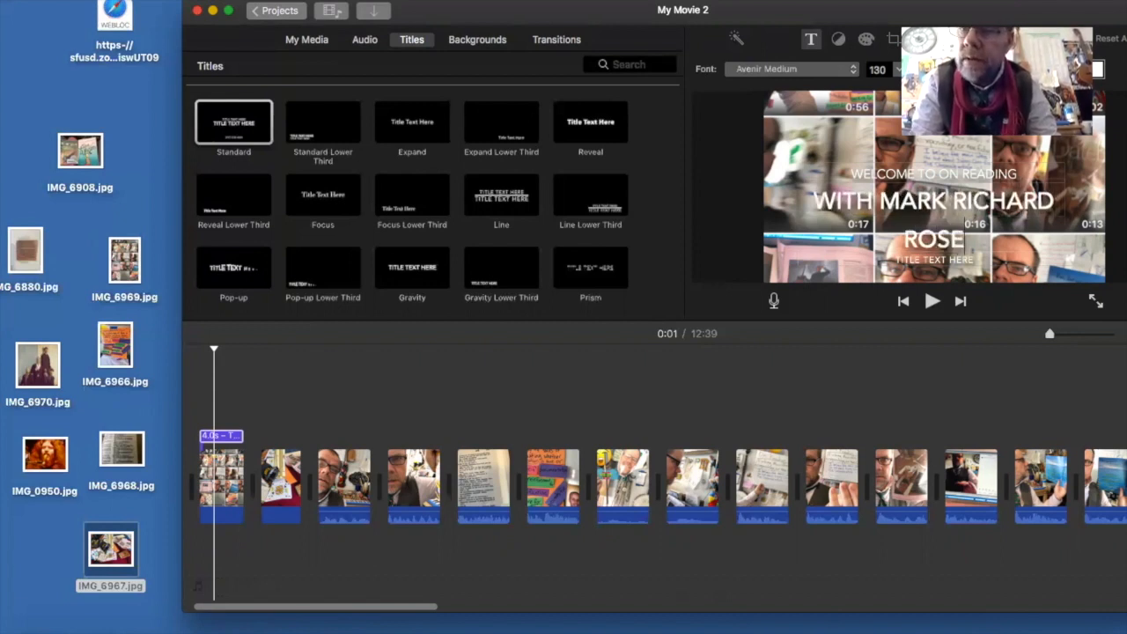
{"action": "type", "text": "NBERG"}
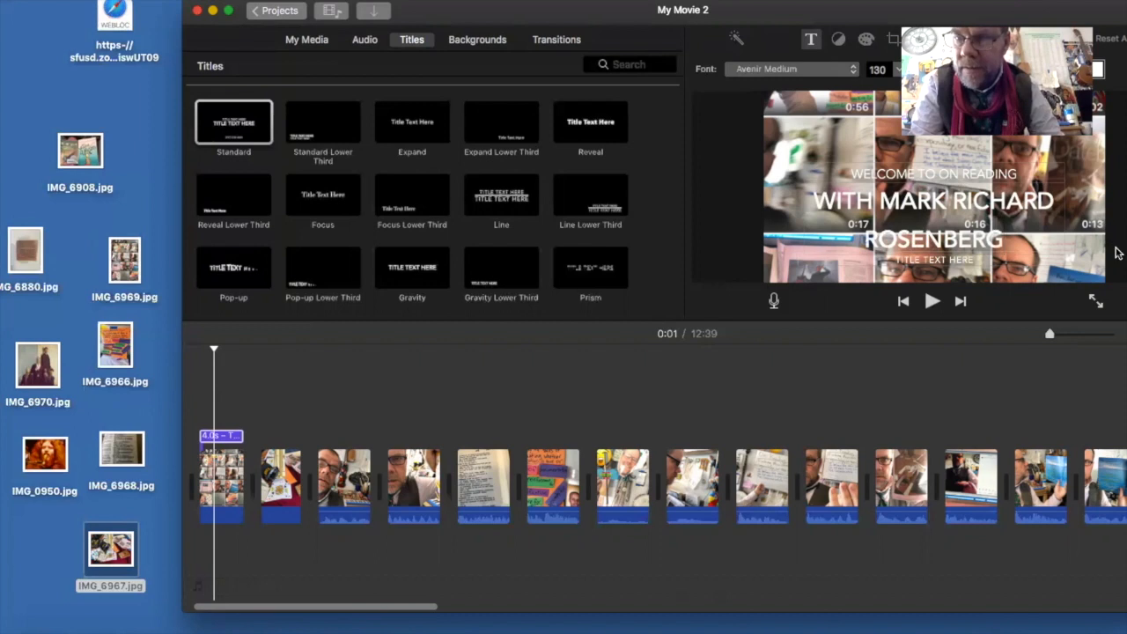
- Replace the small bottom line of the opening title with "THE FIRST"
{"action": "key", "text": "BackSpace"}
{"action": "key", "text": "BackSpace"}
{"action": "key", "text": "BackSpace"}
{"action": "key", "text": "BackSpace"}
{"action": "key", "text": "BackSpace"}
{"action": "key", "text": "BackSpace"}
{"action": "key", "text": "BackSpace"}
{"action": "key", "text": "BackSpace"}
{"action": "key", "text": "BackSpace"}
{"action": "key", "text": "BackSpace"}
{"action": "key", "text": "BackSpace"}
{"action": "key", "text": "BackSpace"}
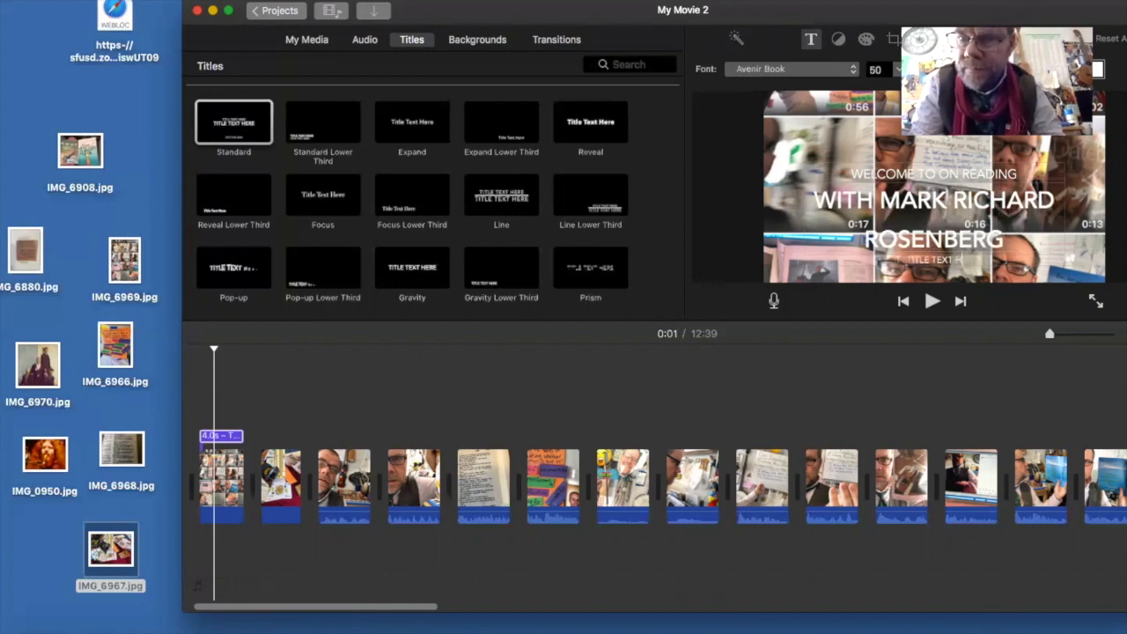
{"action": "key", "text": "BackSpace"}
{"action": "key", "text": "BackSpace"}
{"action": "key", "text": "BackSpace"}
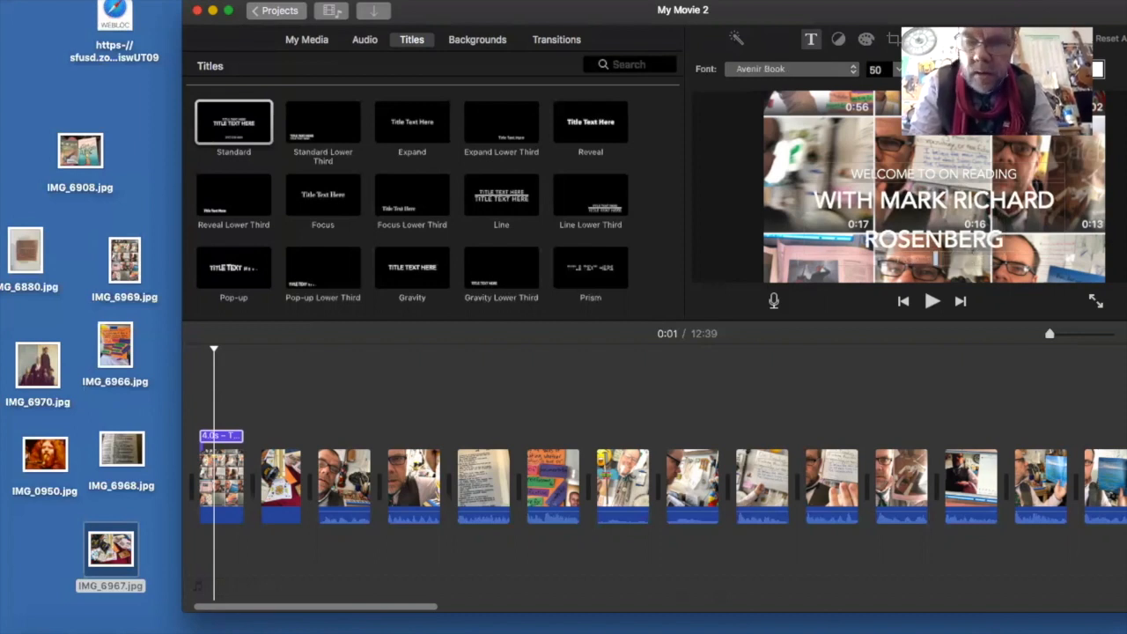
{"action": "type", "text": "THE"}
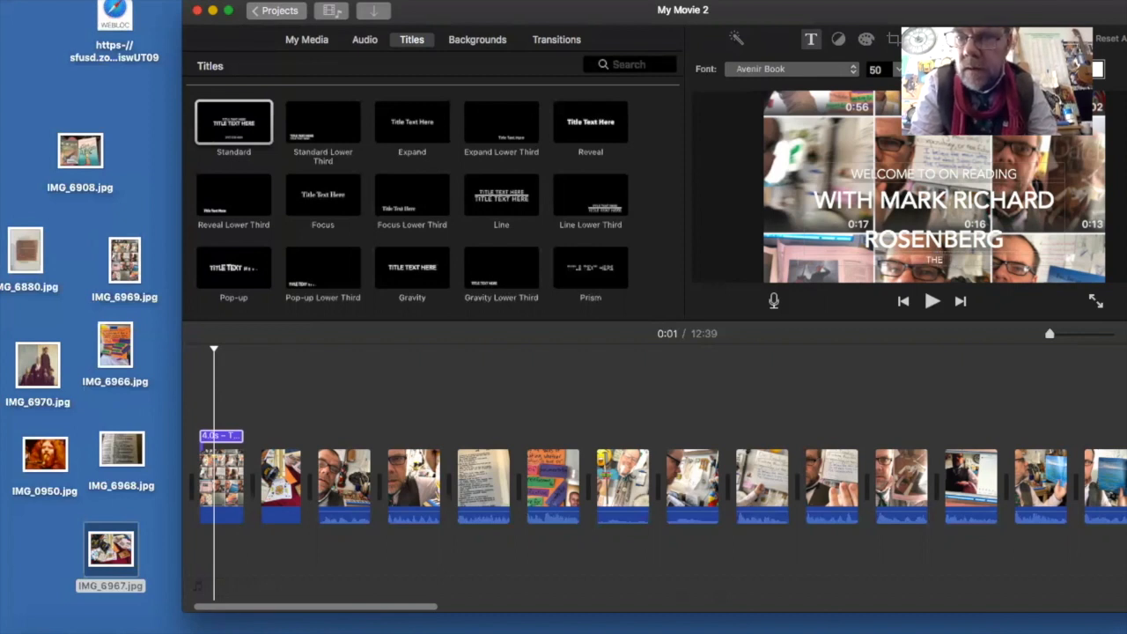
{"action": "type", "text": " FI"}
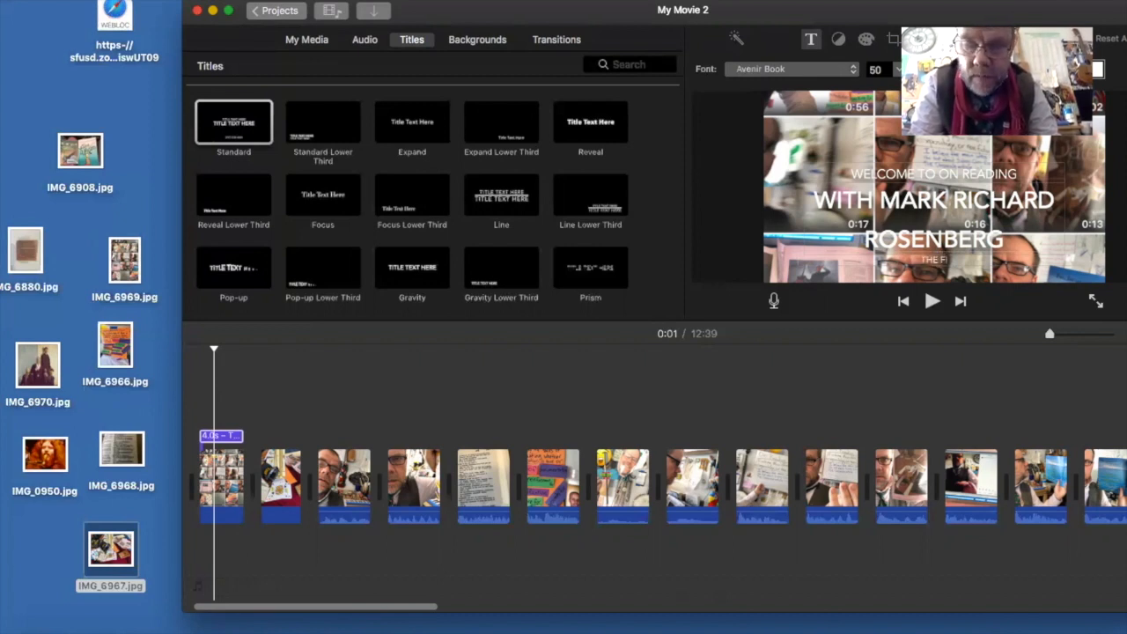
{"action": "type", "text": "RST"}
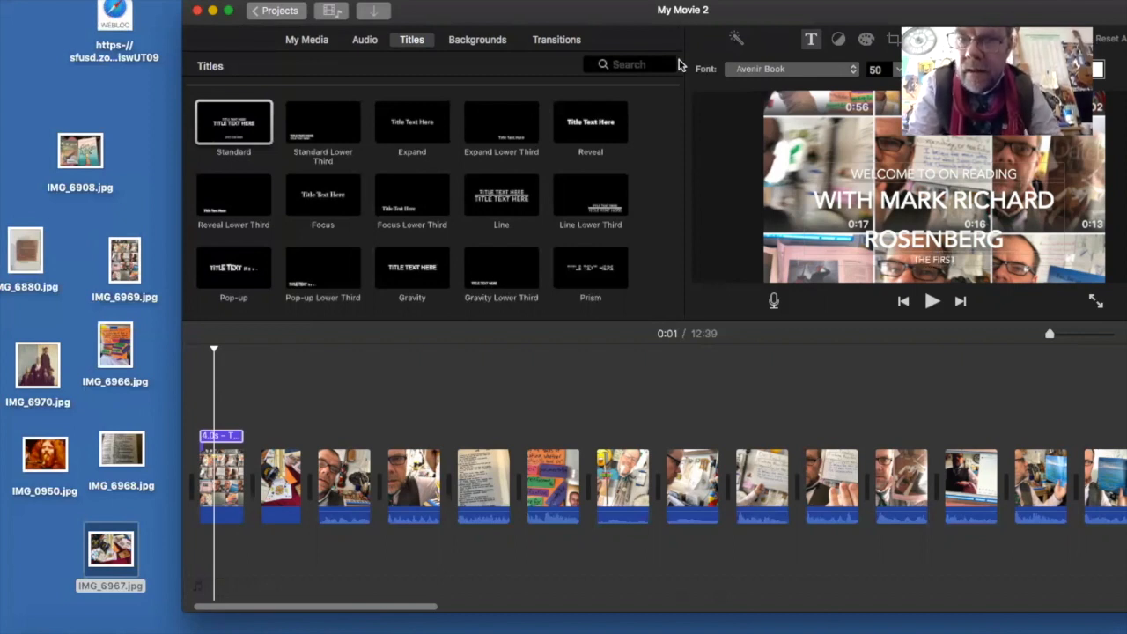
- Try American Typewriter Bold as the opening title's font and settle on Avenir Medium
{"action": "left_click", "coordinate": [755, 70]}
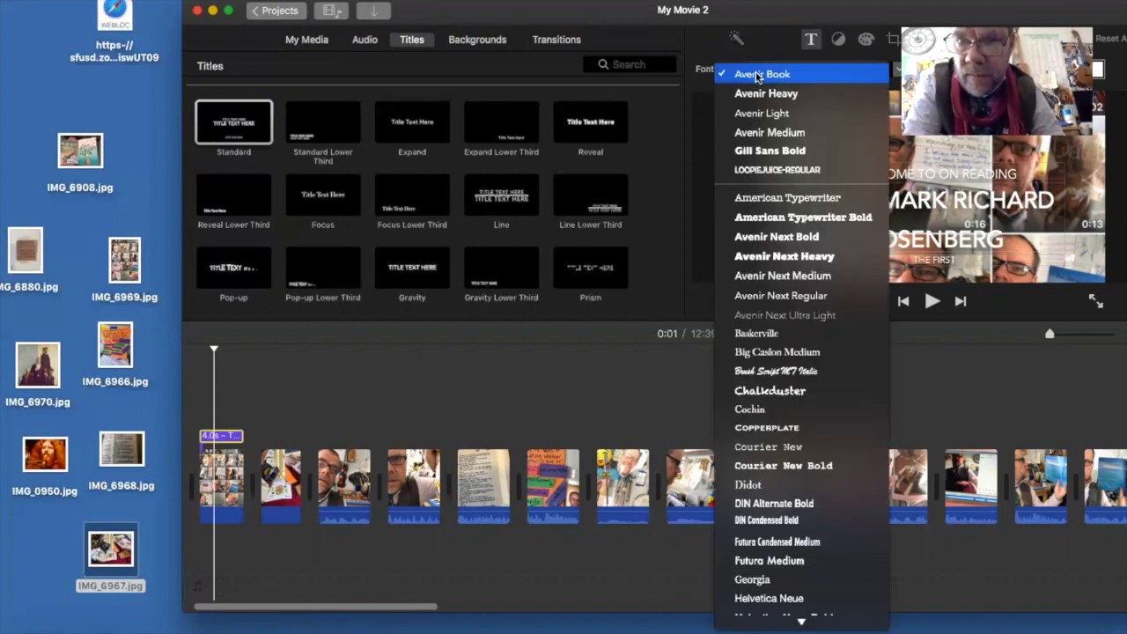
{"action": "left_click", "coordinate": [761, 216]}
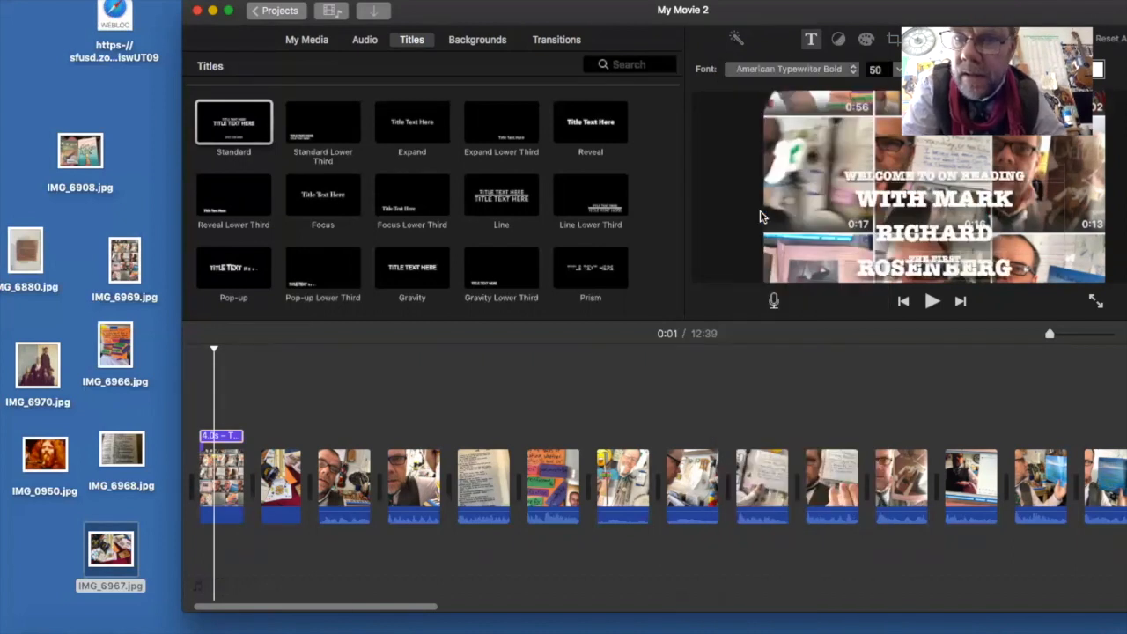
{"action": "left_click", "coordinate": [763, 70]}
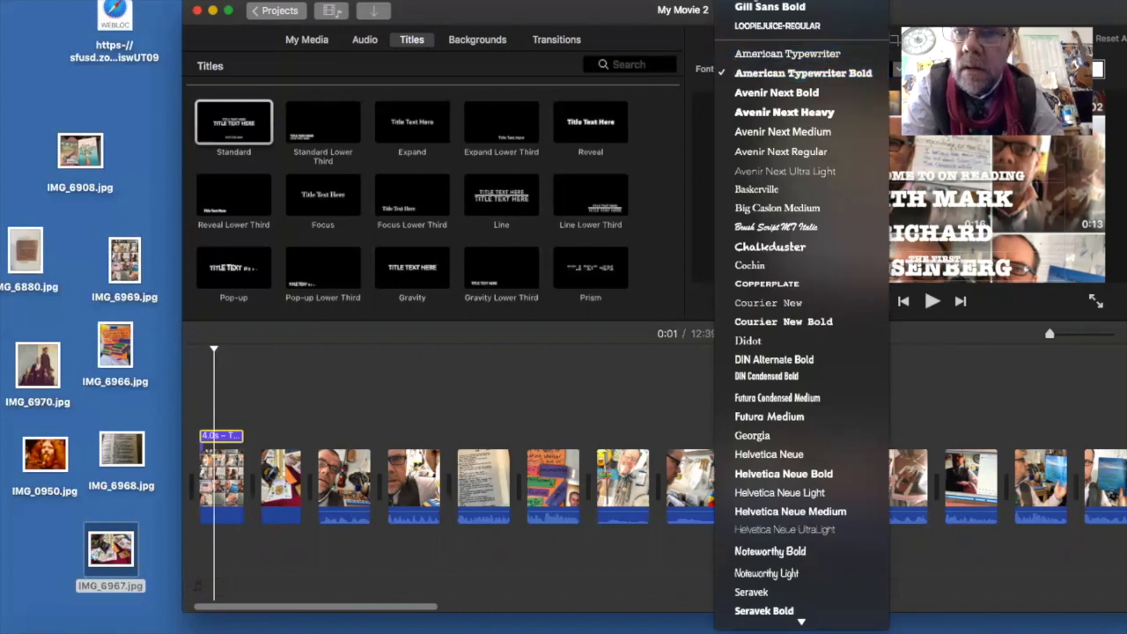
{"action": "left_click", "coordinate": [755, 0]}
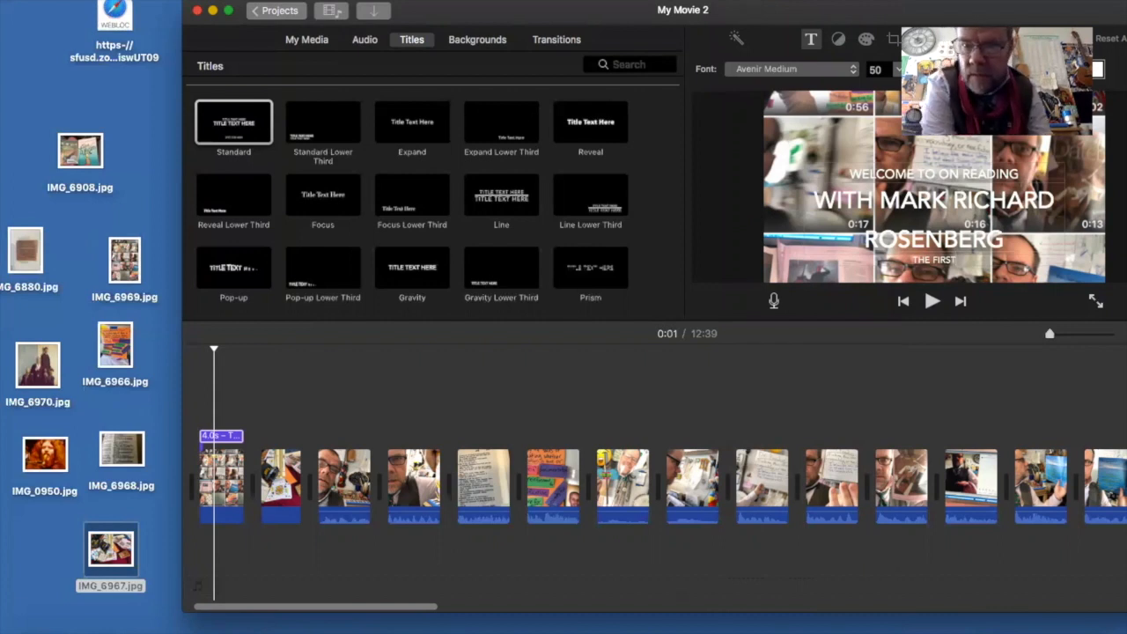
- Add a Standard Lower Third title over the second image and set its upper line to "TODAY'S FOCUS"
{"action": "left_click", "coordinate": [276, 493]}
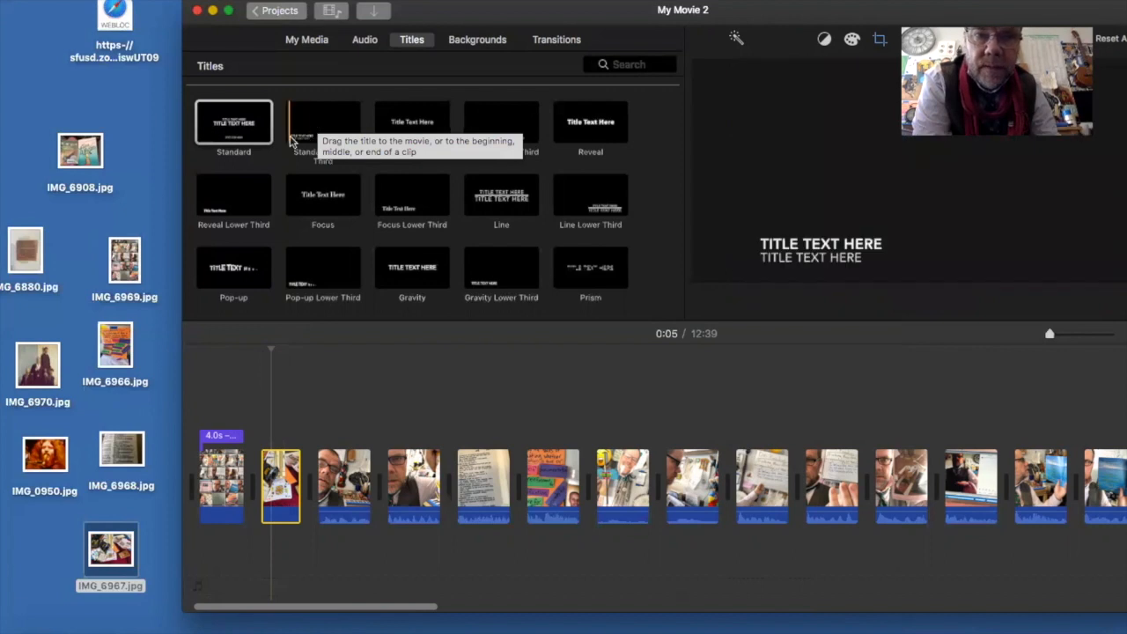
{"action": "left_click", "coordinate": [297, 141]}
{"action": "double_click", "coordinate": [298, 142]}
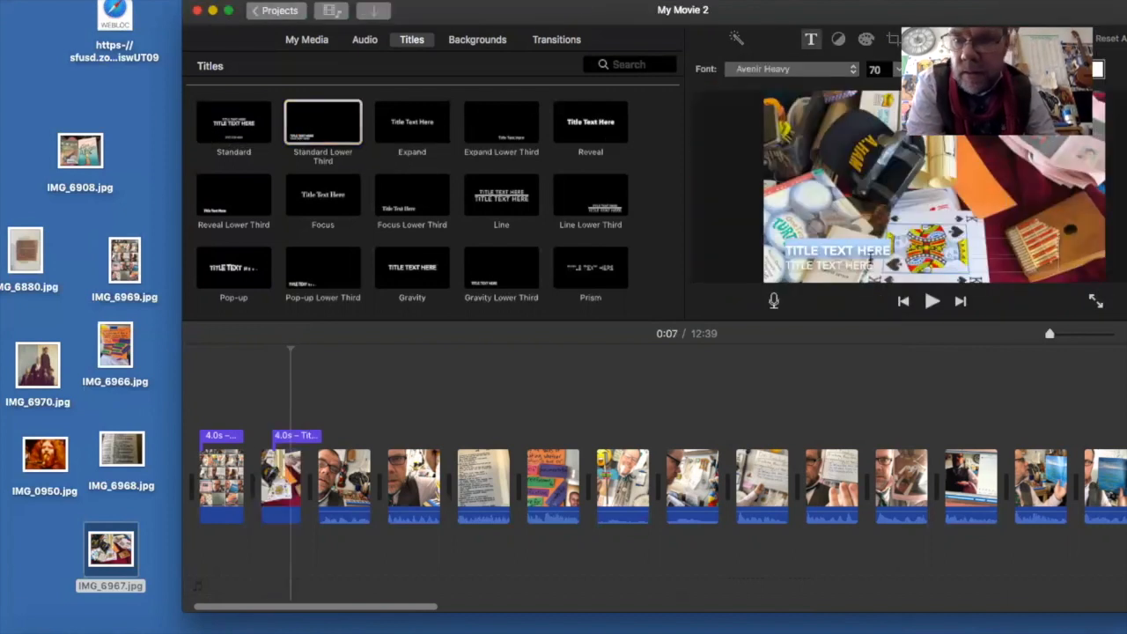
{"action": "key", "text": "BackSpace"}
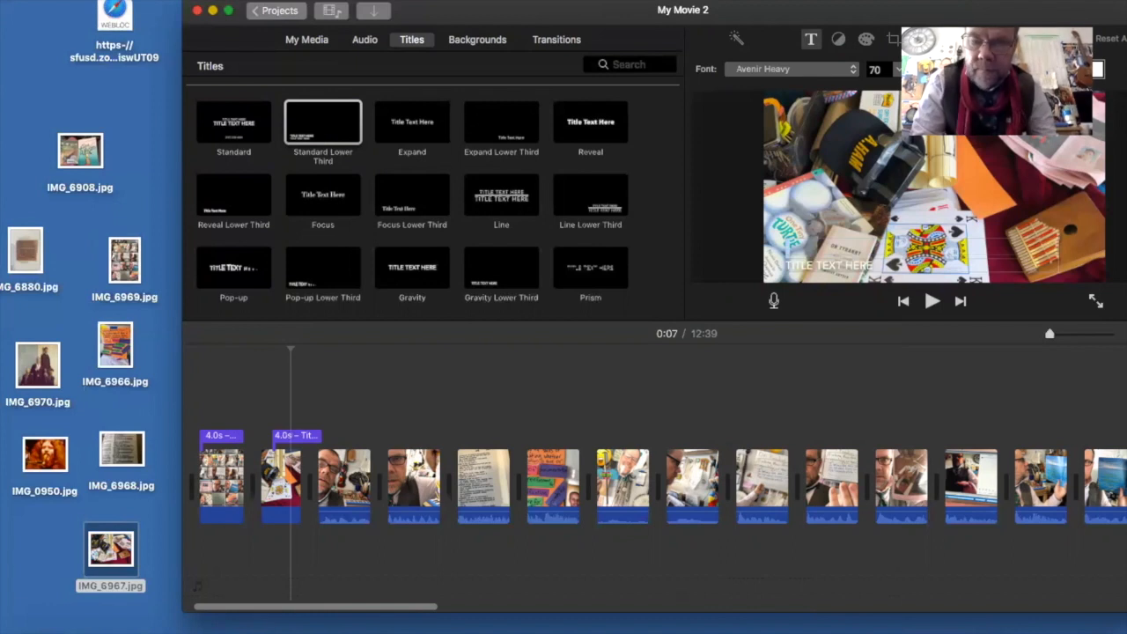
{"action": "type", "text": "TODAY"}
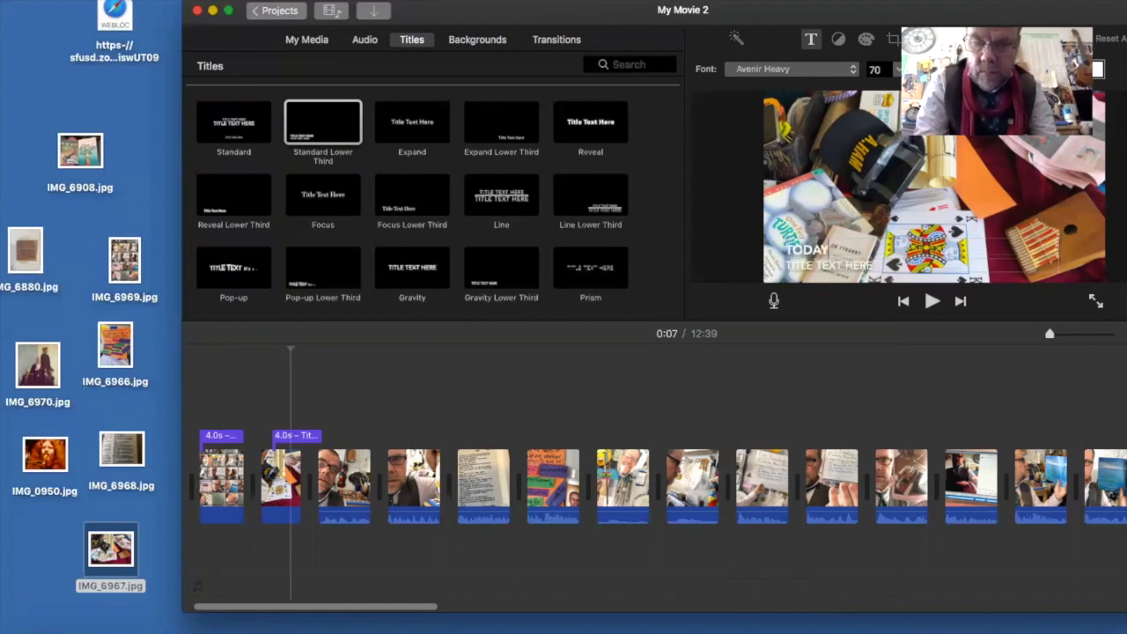
{"action": "type", "text": "'S F"}
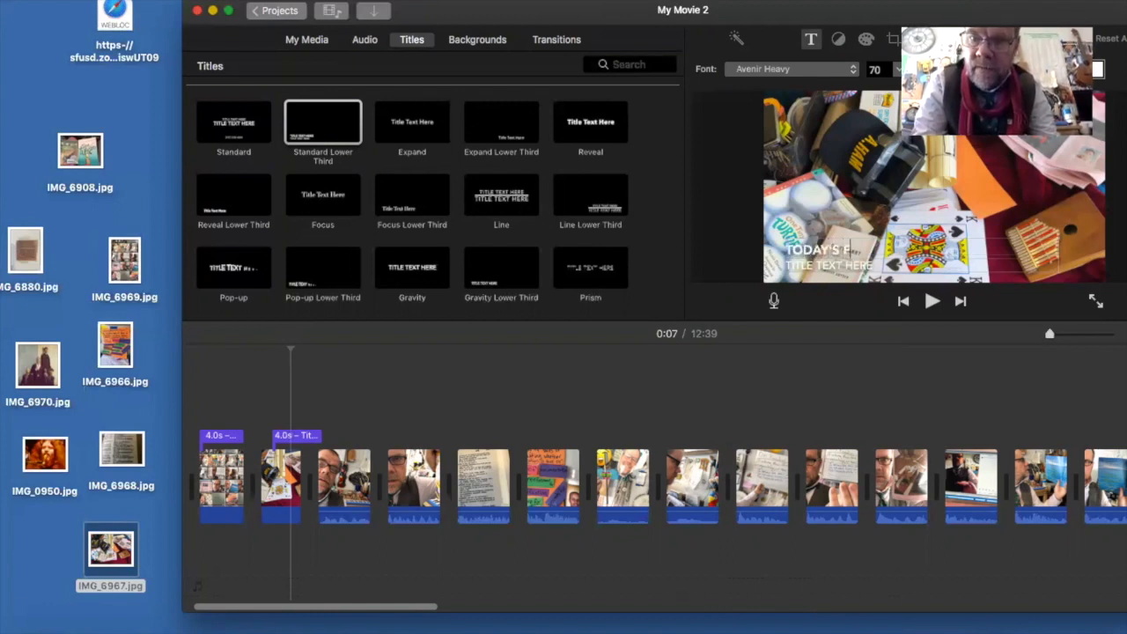
{"action": "type", "text": "OCUS"}
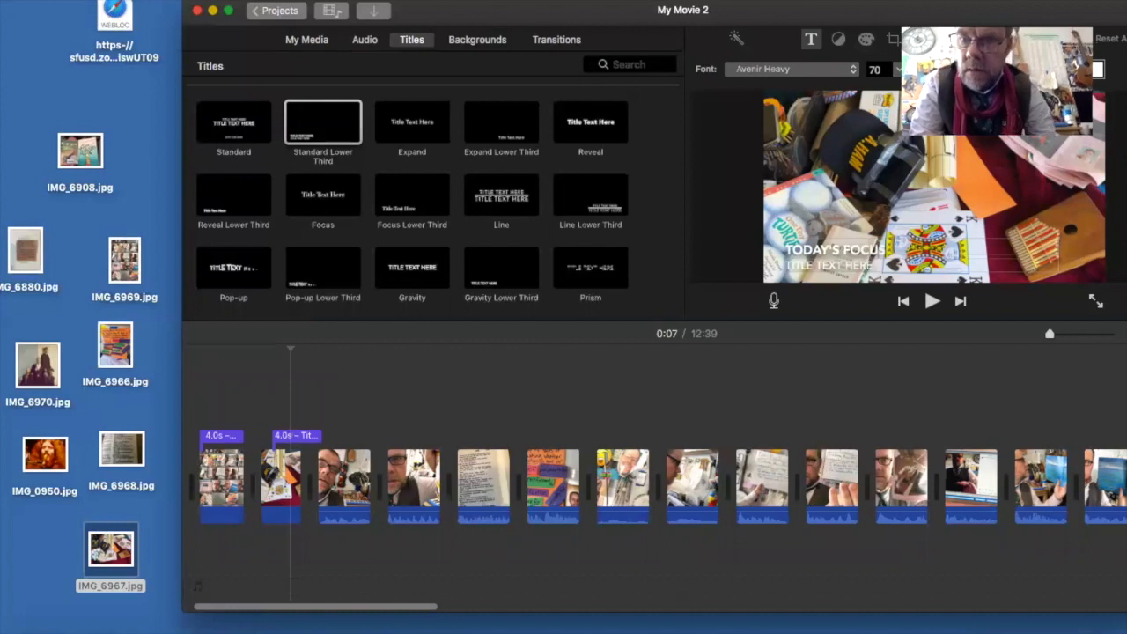
- Replace the second line of the lower third title with "EVIDENCE FOR MAIN IDEA(S)"
{"action": "left_click", "coordinate": [883, 266]}
{"action": "key", "text": "BackSpace"}
{"action": "key", "text": "BackSpace"}
{"action": "key", "text": "BackSpace"}
{"action": "key", "text": "BackSpace"}
{"action": "key", "text": "BackSpace"}
{"action": "key", "text": "BackSpace"}
{"action": "key", "text": "BackSpace"}
{"action": "key", "text": "BackSpace"}
{"action": "key", "text": "BackSpace"}
{"action": "key", "text": "BackSpace"}
{"action": "key", "text": "BackSpace"}
{"action": "key", "text": "BackSpace"}
{"action": "key", "text": "BackSpace"}
{"action": "key", "text": "BackSpace"}
{"action": "key", "text": "BackSpace"}
{"action": "type", "text": "EVIDENC"}
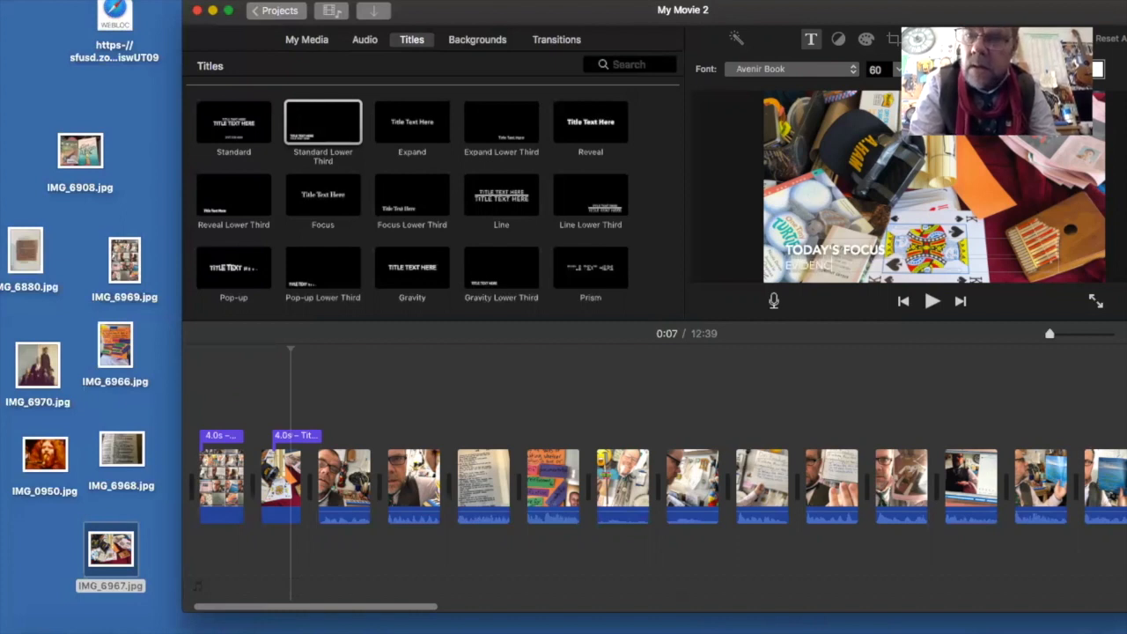
{"action": "type", "text": "E FOR MAKN IDEA(S"}
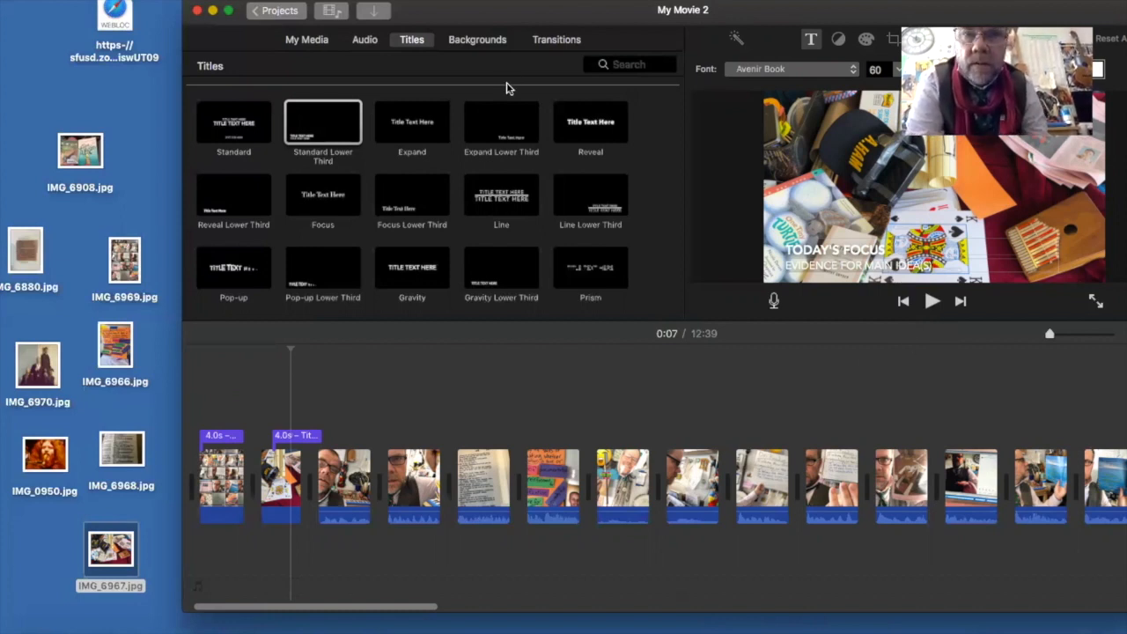
- Return to the projects overview, saving the movie under the name "On Reading Episode 2: Evidence for Main Idea(s)"
{"action": "left_click", "coordinate": [271, 12]}
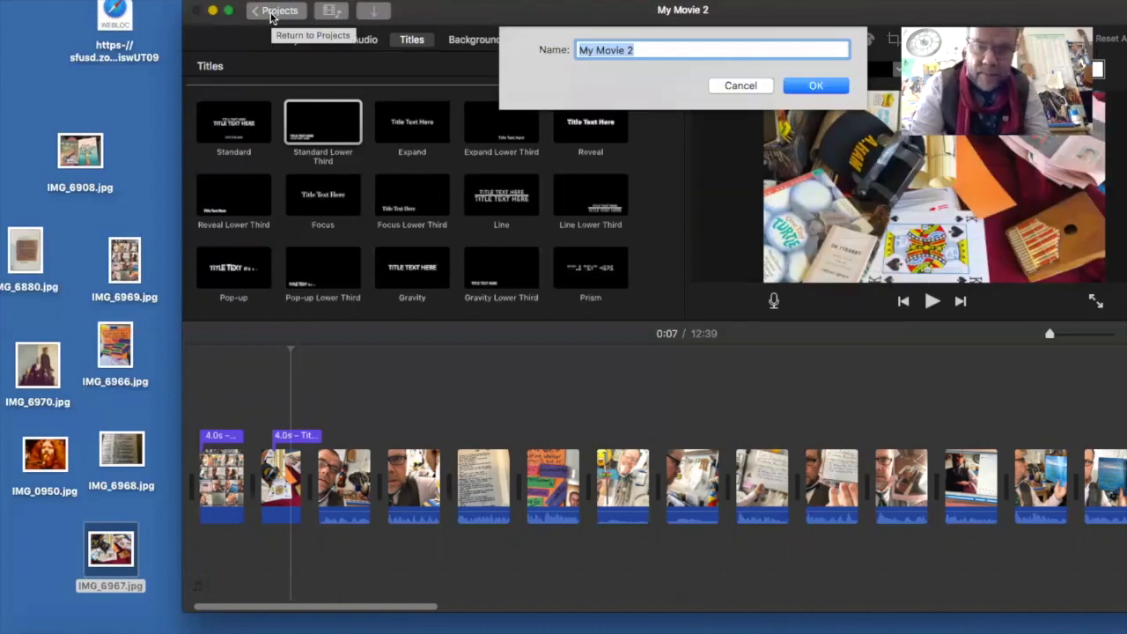
{"action": "type", "text": "O"}
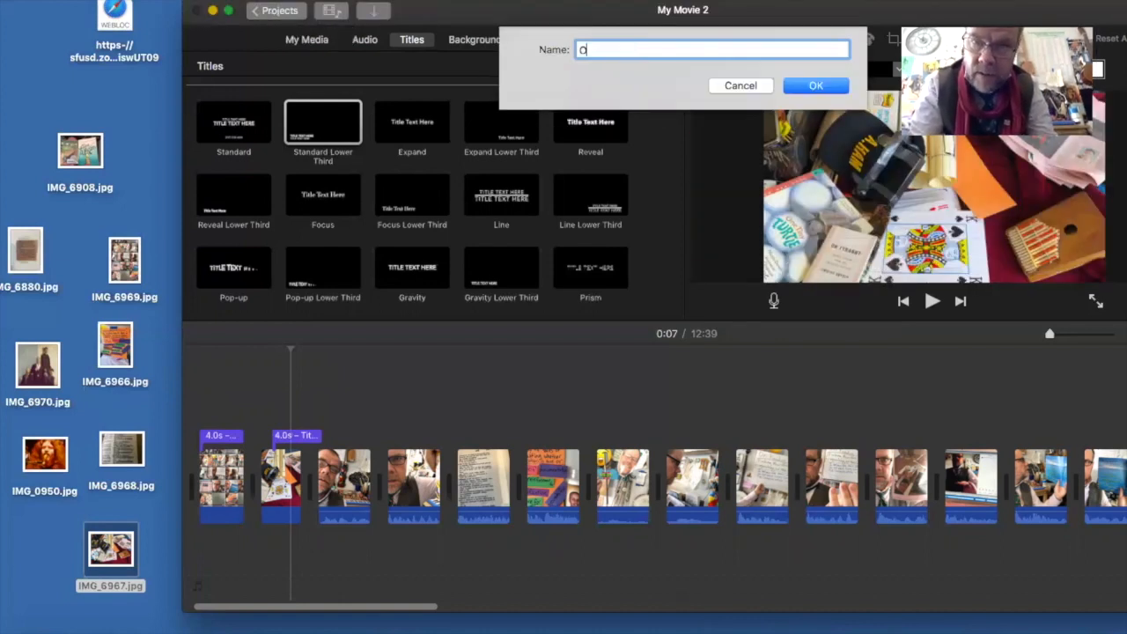
{"action": "type", "text": "n Read"}
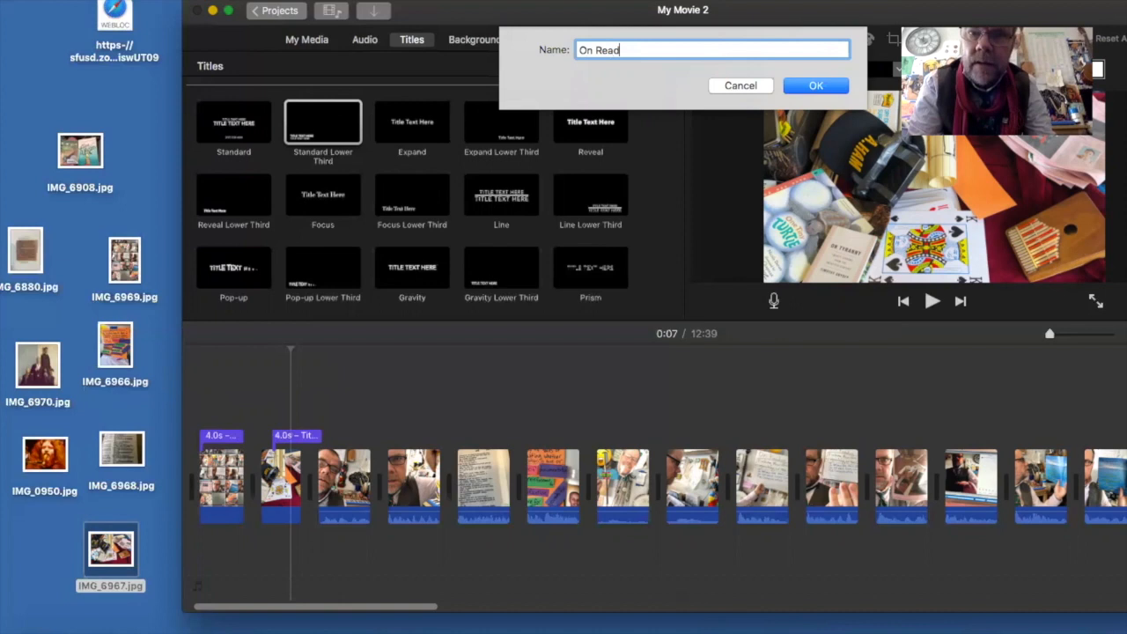
{"action": "type", "text": "ing Ep"}
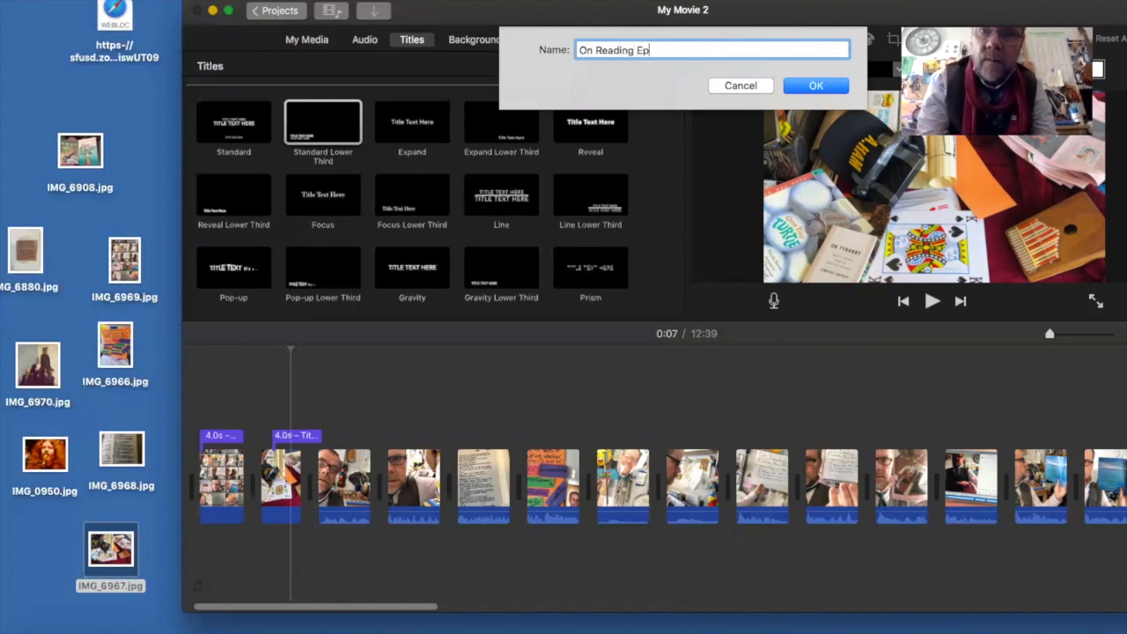
{"action": "type", "text": "isode 2:"}
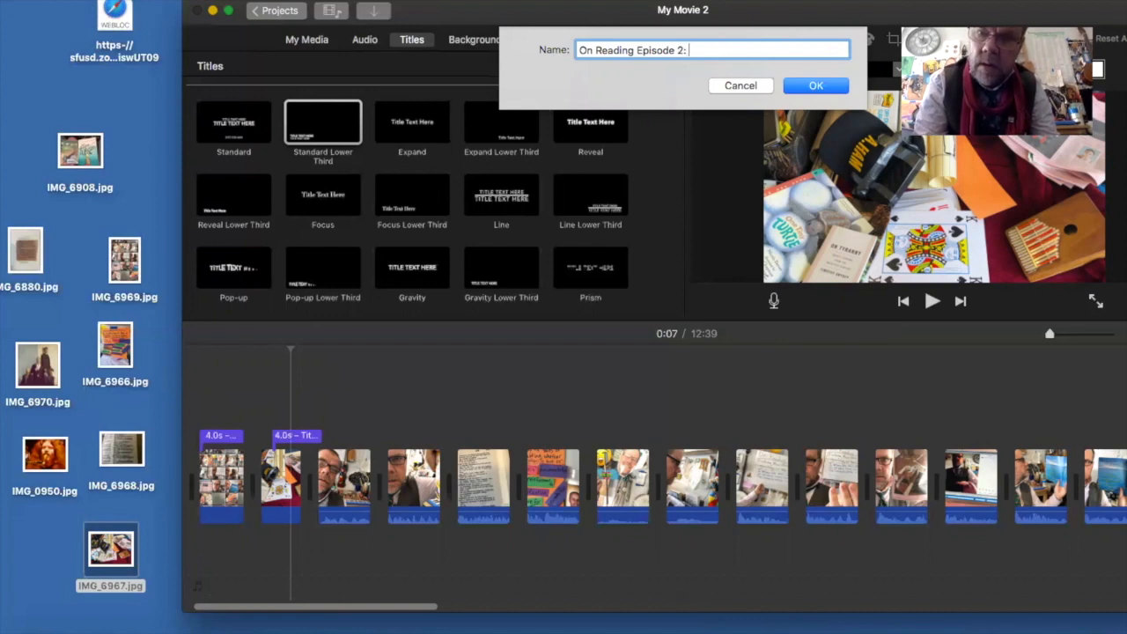
{"action": "type", "text": " Evidence for Main Idea(s"}
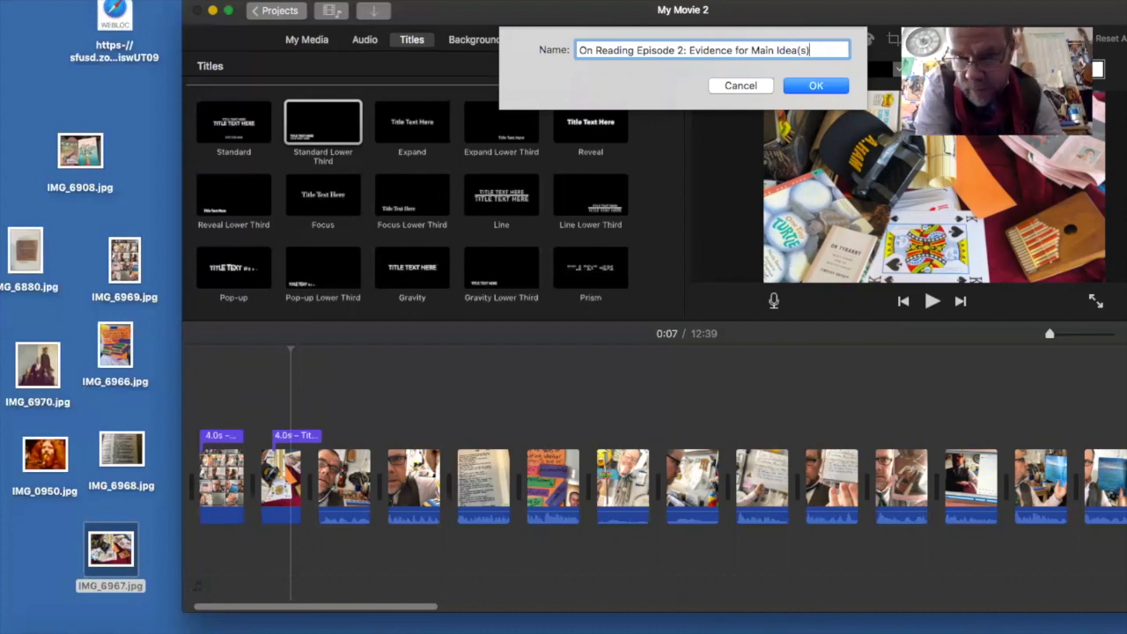
{"action": "left_click", "coordinate": [814, 86]}
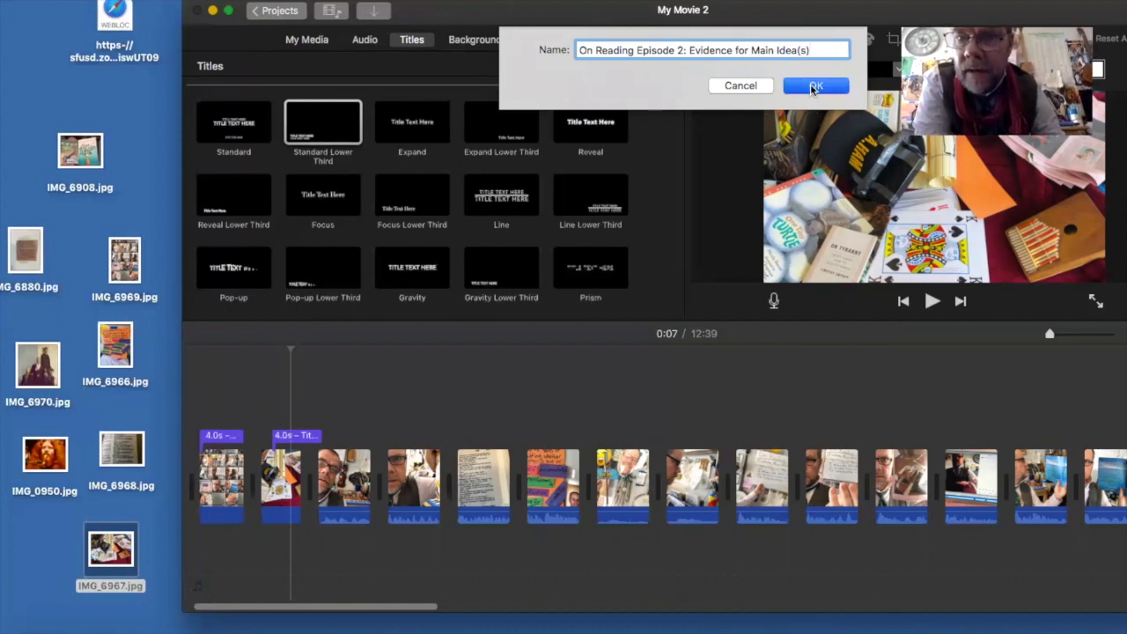